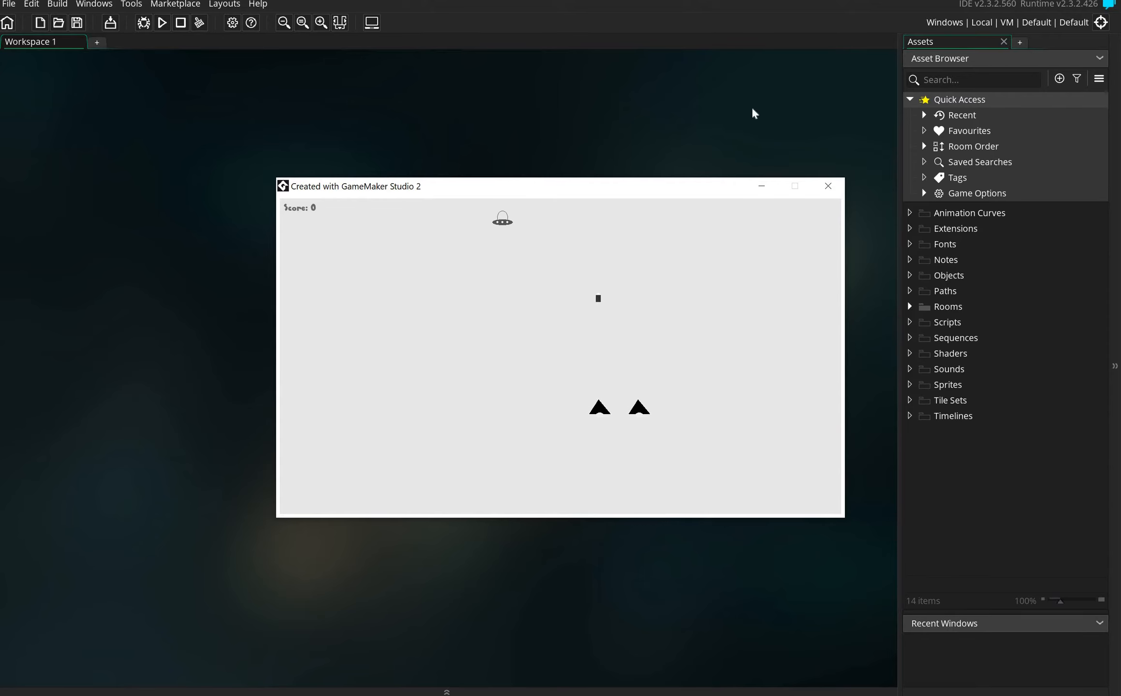
# Close the running game window and create a sprite named sPlayer in the Sprites folder
pyautogui.click(828, 186)
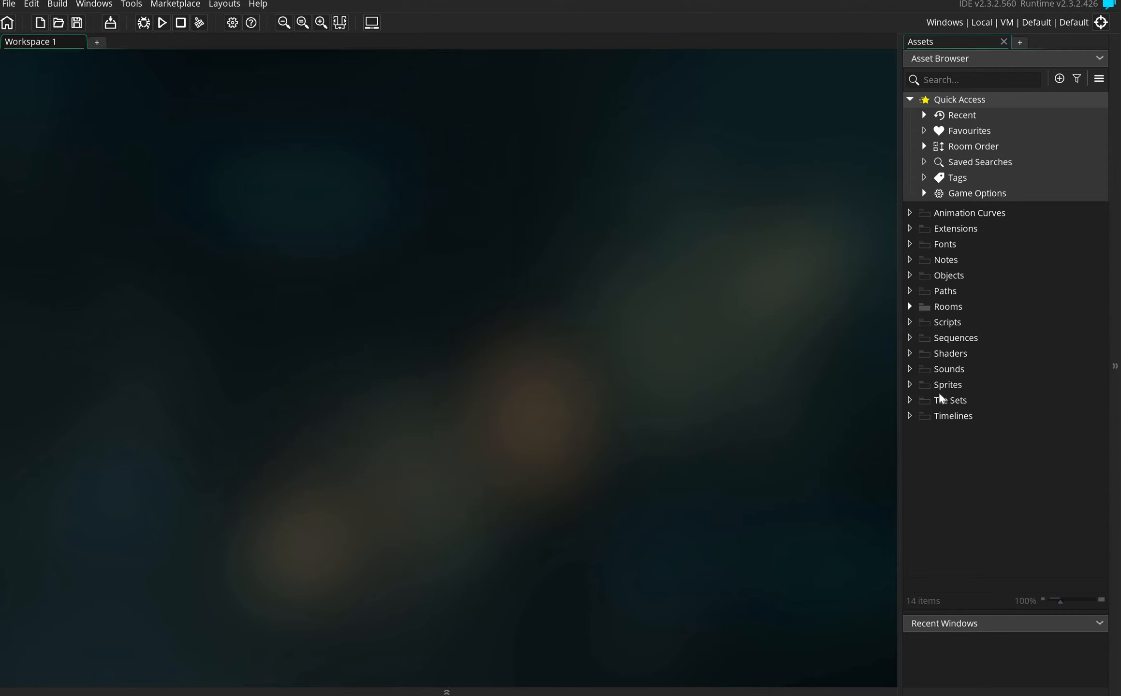
pyautogui.click(935, 389)
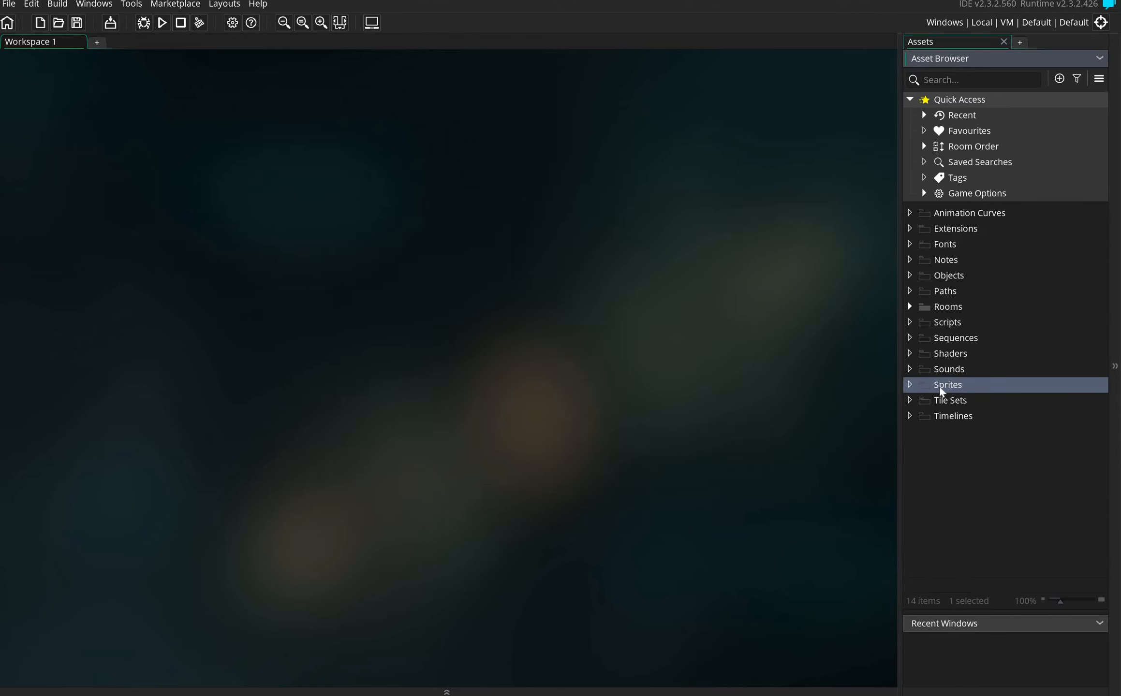
pyautogui.rightClick(978, 388)
pyautogui.moveTo(984, 392)
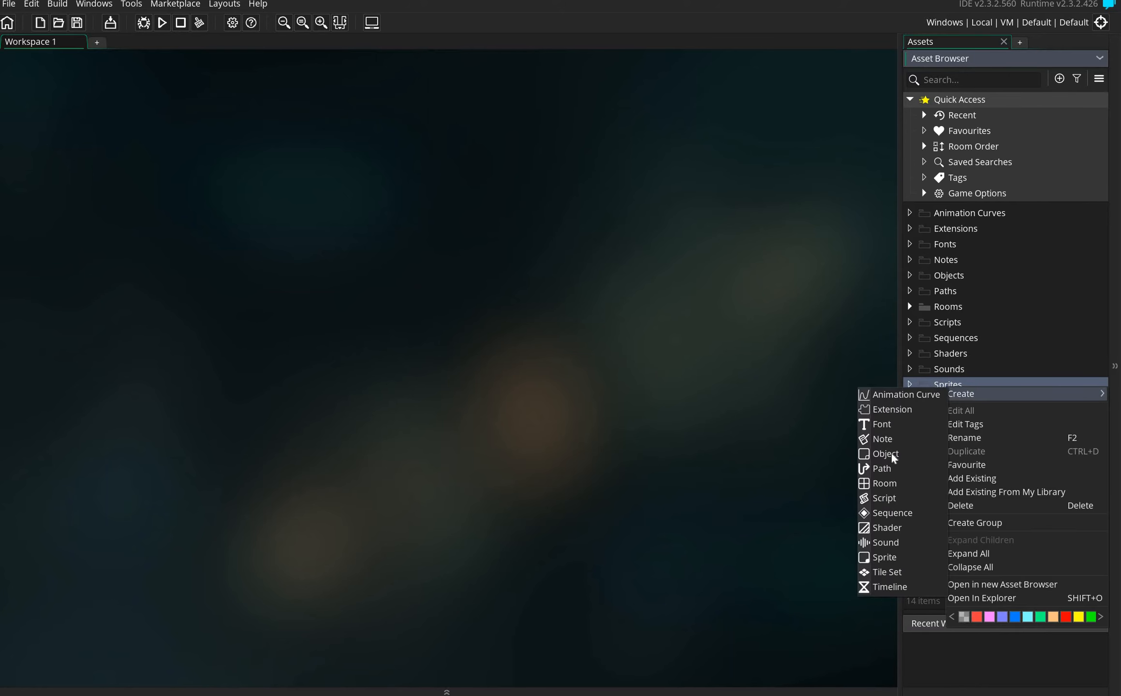
pyautogui.click(890, 556)
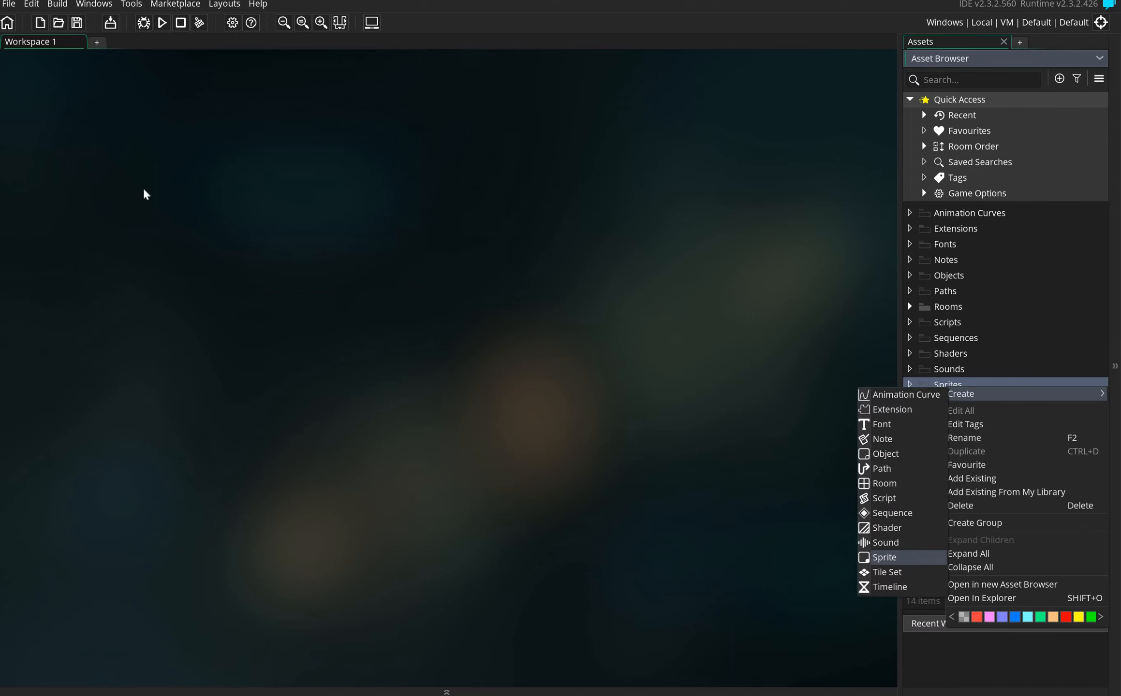
pyautogui.click(182, 172)
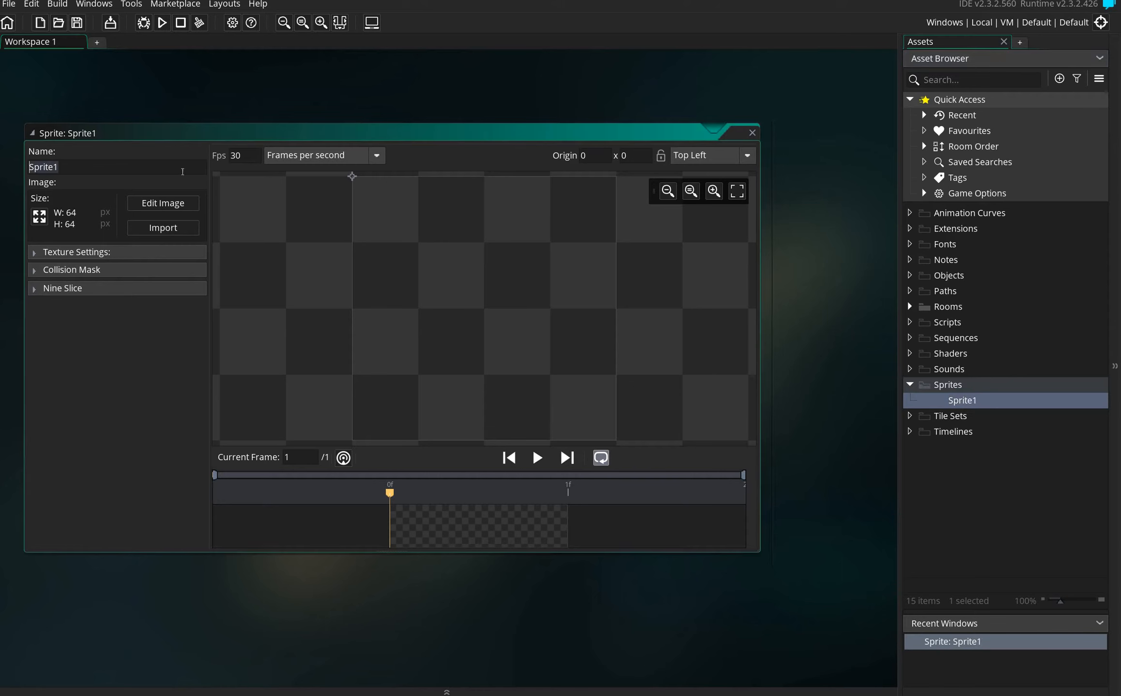
pyautogui.write('sPlayer')
pyautogui.press('Return')
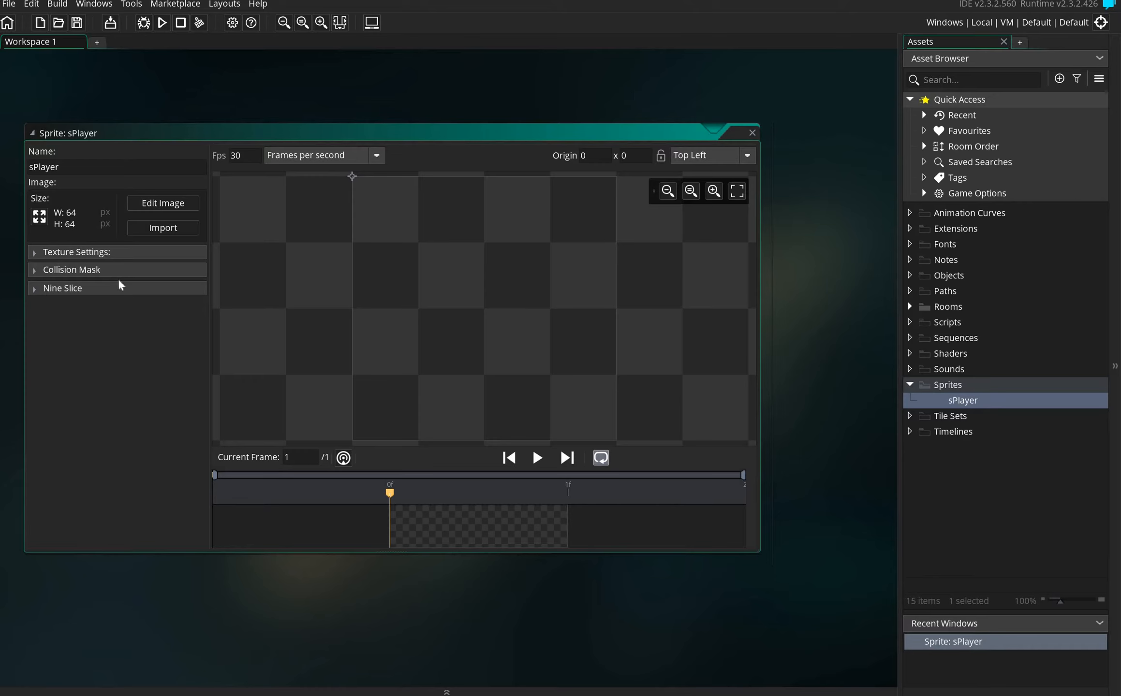
# Open the sPlayer image for editing and draw a wide filled dark grey ellipse across the lower half of the canvas
pyautogui.click(152, 204)
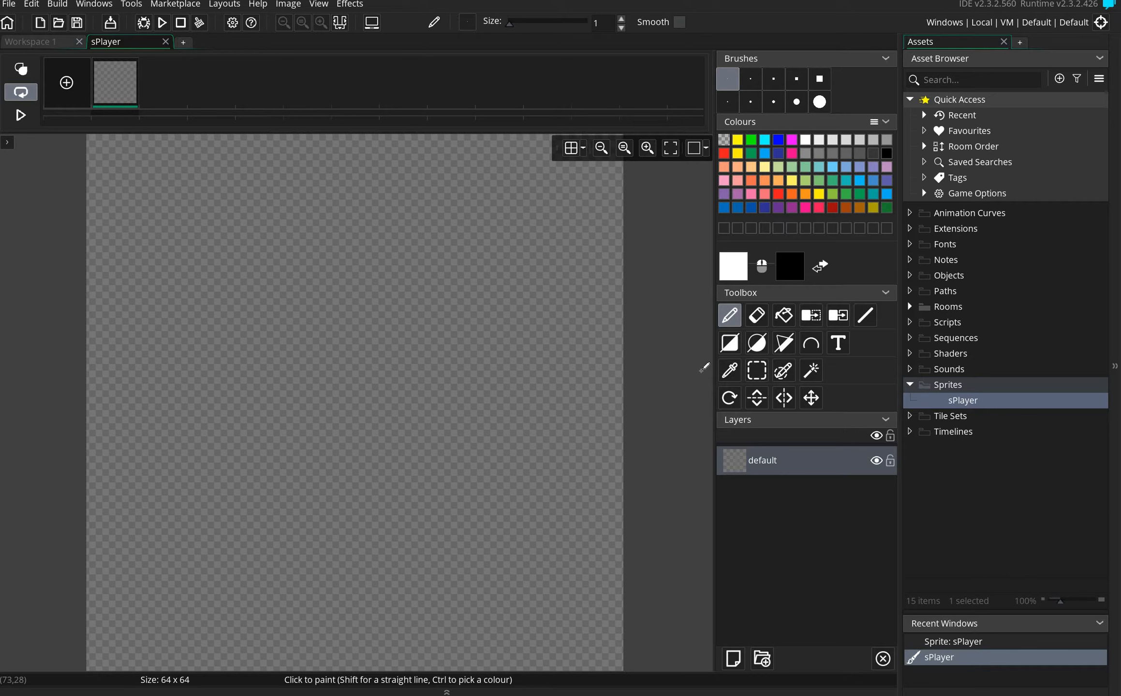
pyautogui.click(763, 356)
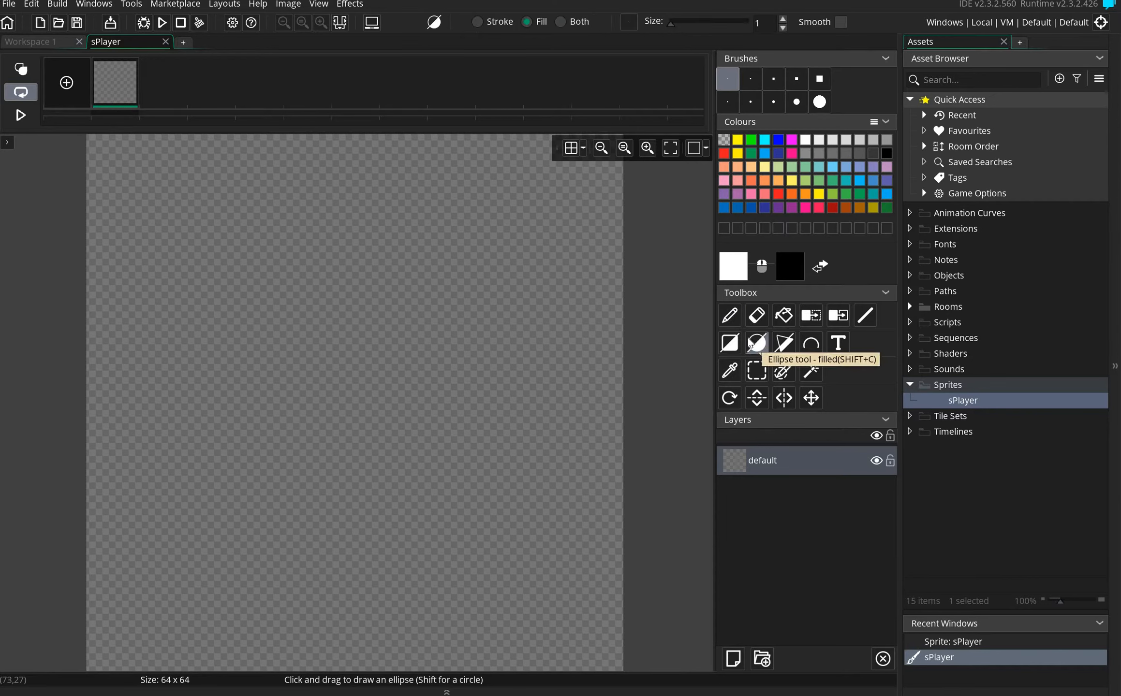
pyautogui.click(752, 345)
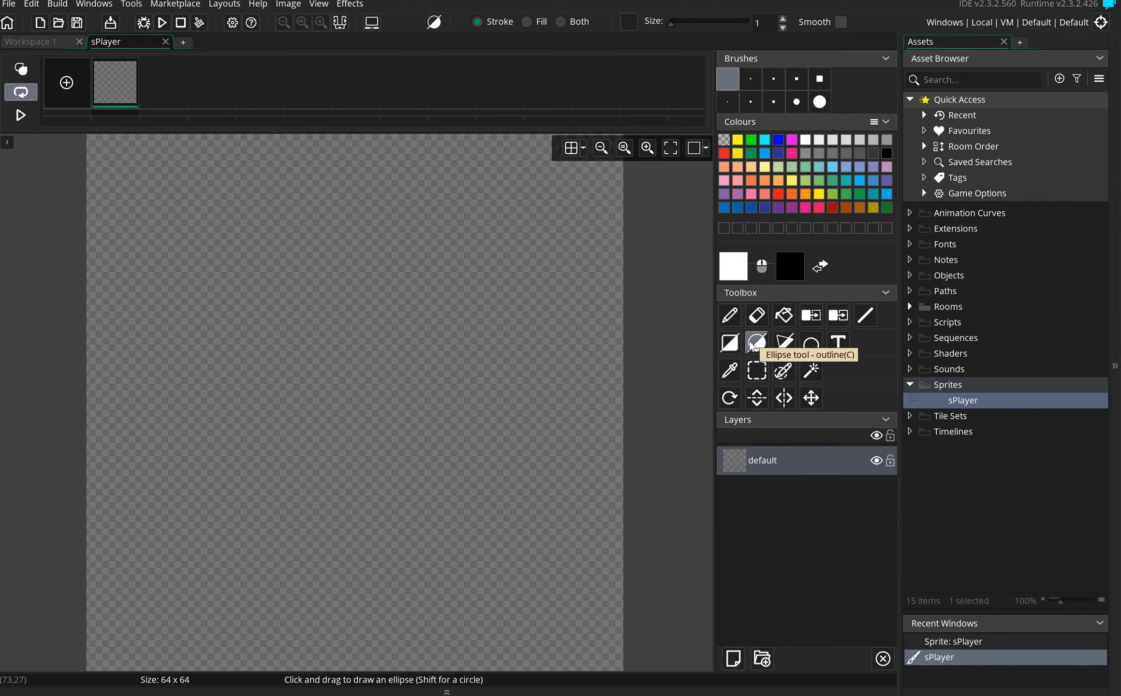
pyautogui.click(762, 352)
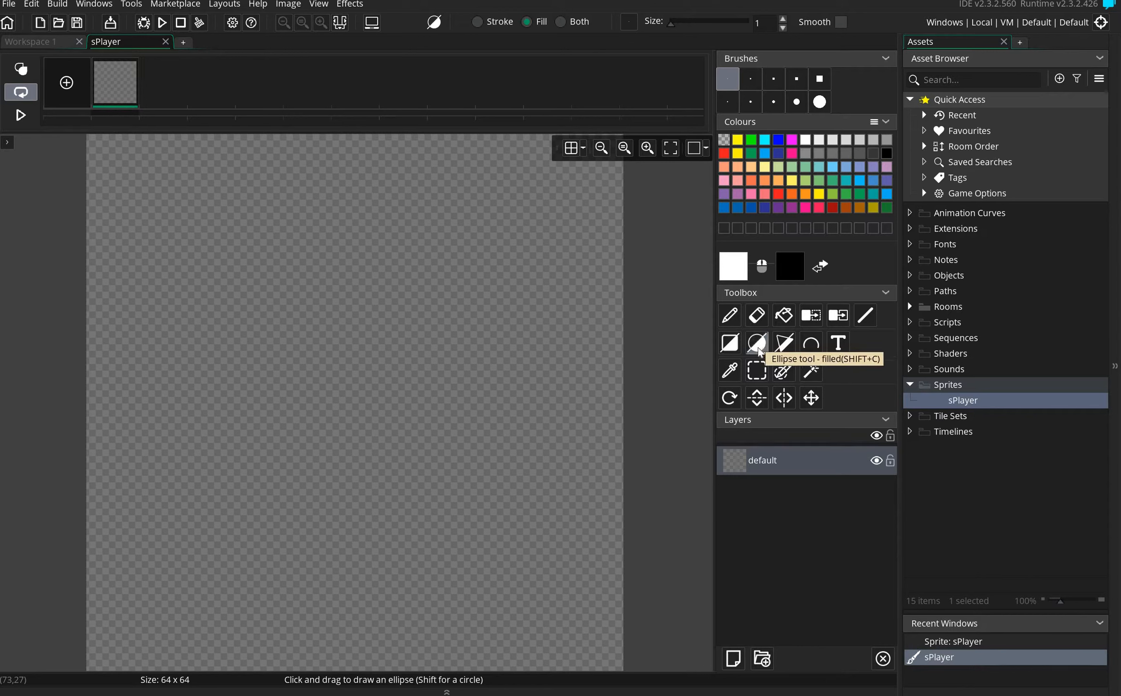
pyautogui.click(860, 156)
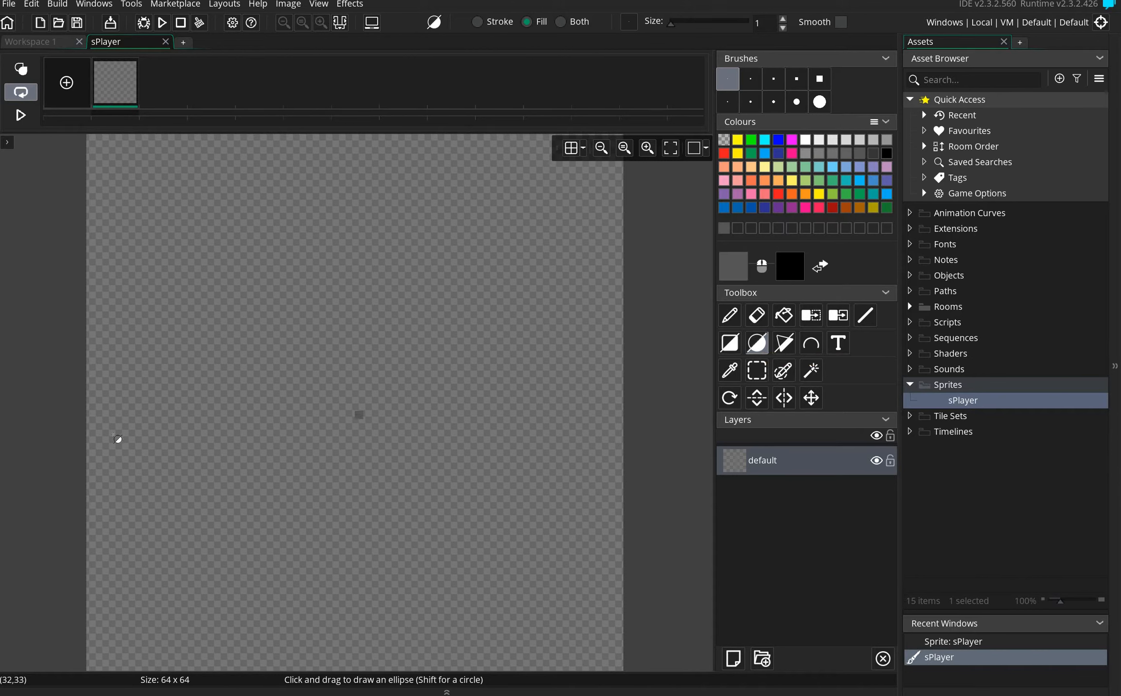
pyautogui.click(115, 399)
pyautogui.moveTo(484, 539); pyautogui.dragTo(605, 604)
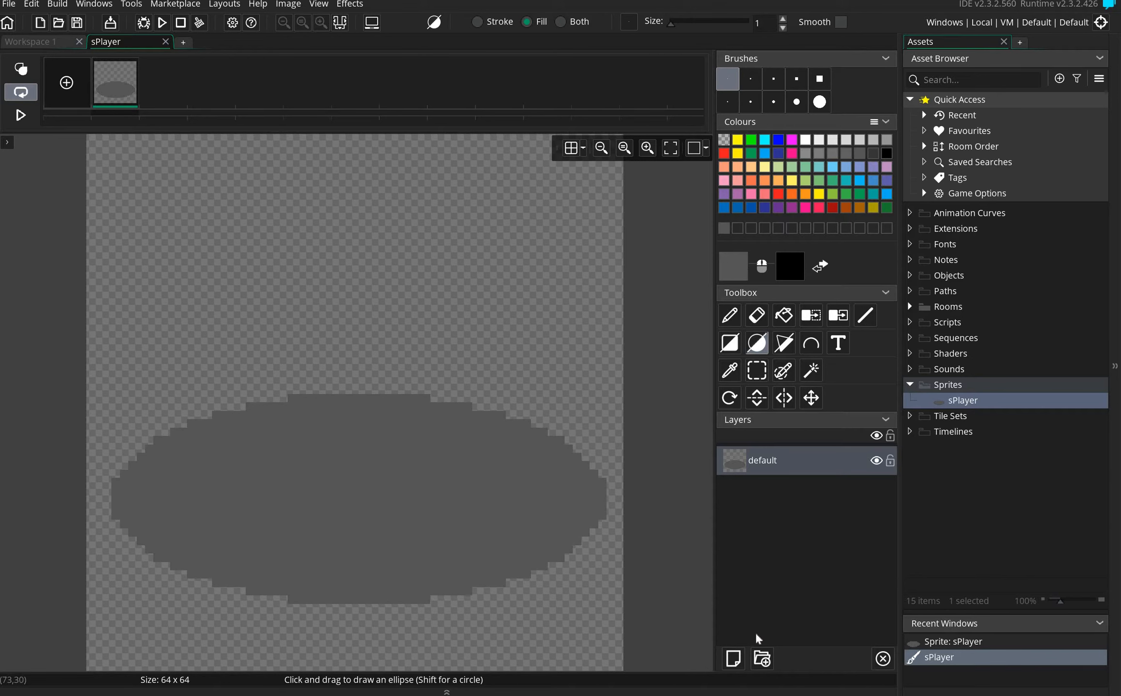
# Add a layer and draw a thin black circle outline on it, overlapping the grey ellipse, with brush size 1
pyautogui.click(733, 659)
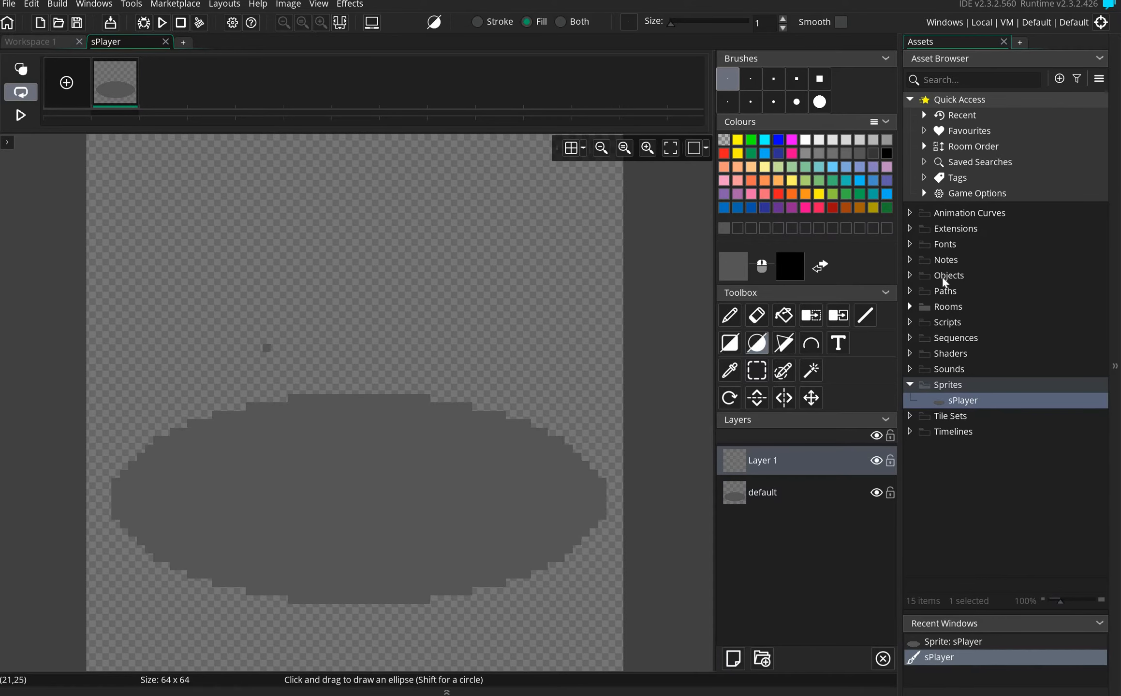
pyautogui.click(755, 347)
pyautogui.click(887, 154)
pyautogui.moveTo(169, 505); pyautogui.dragTo(545, 156)
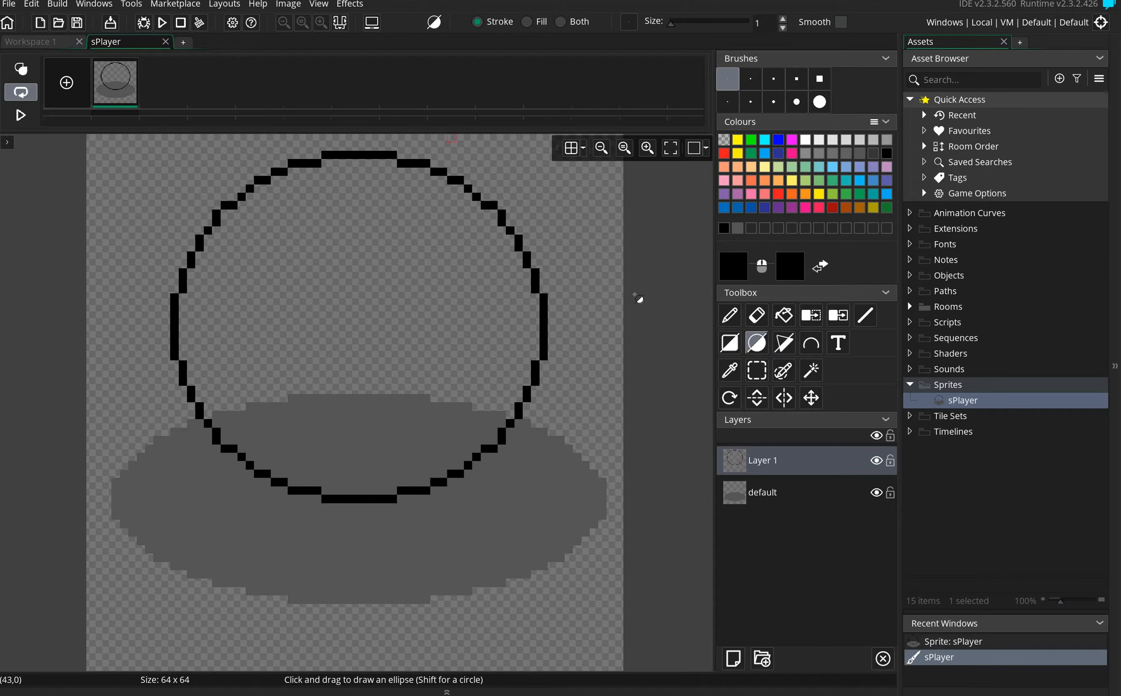
# Move the thin circle's layer below the default layer and delete that circle layer
pyautogui.click(763, 375)
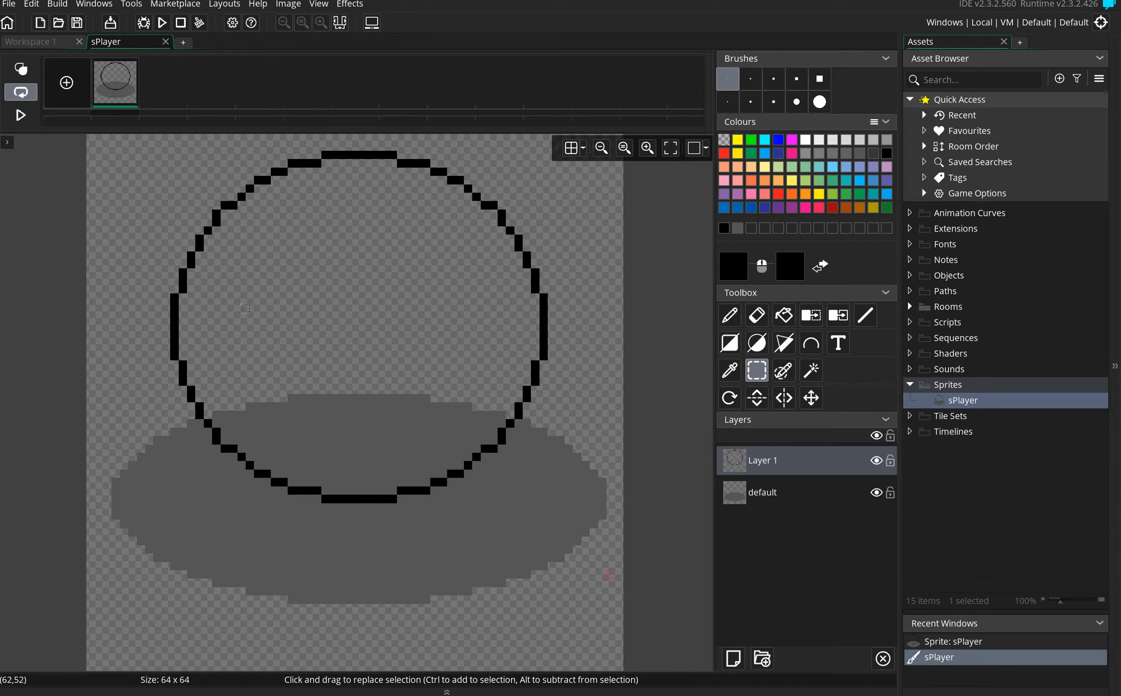
pyautogui.moveTo(619, 592); pyautogui.dragTo(56, 130)
pyautogui.moveTo(306, 405); pyautogui.dragTo(330, 330)
pyautogui.moveTo(796, 521); pyautogui.dragTo(795, 523)
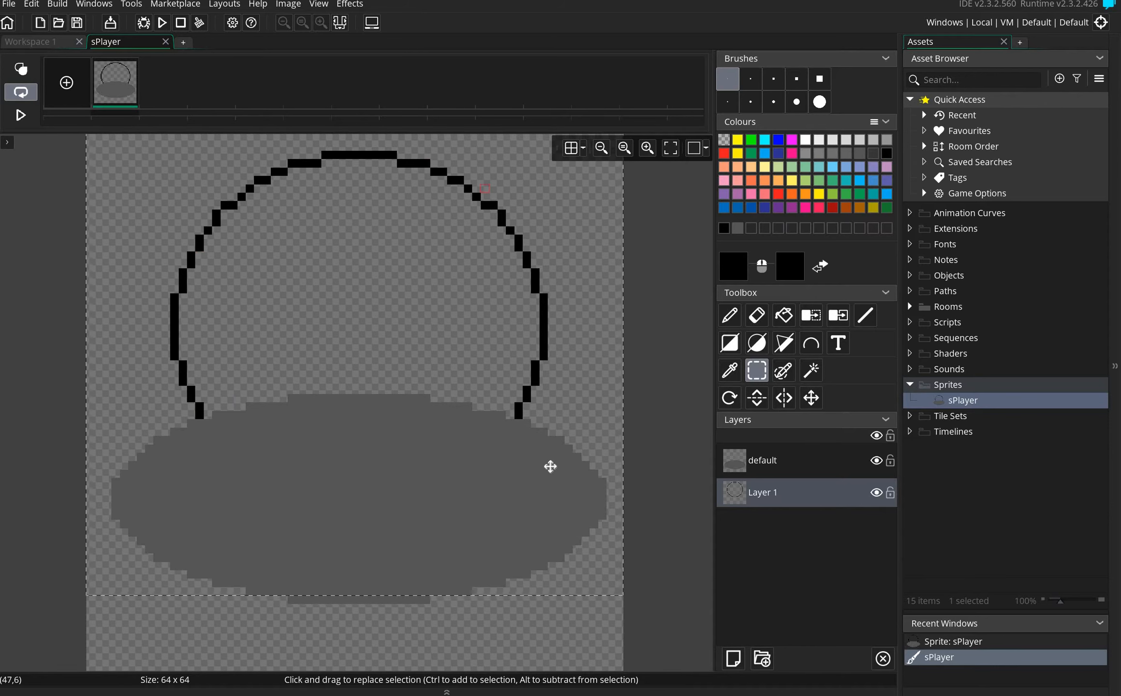
pyautogui.rightClick(755, 491)
pyautogui.click(784, 541)
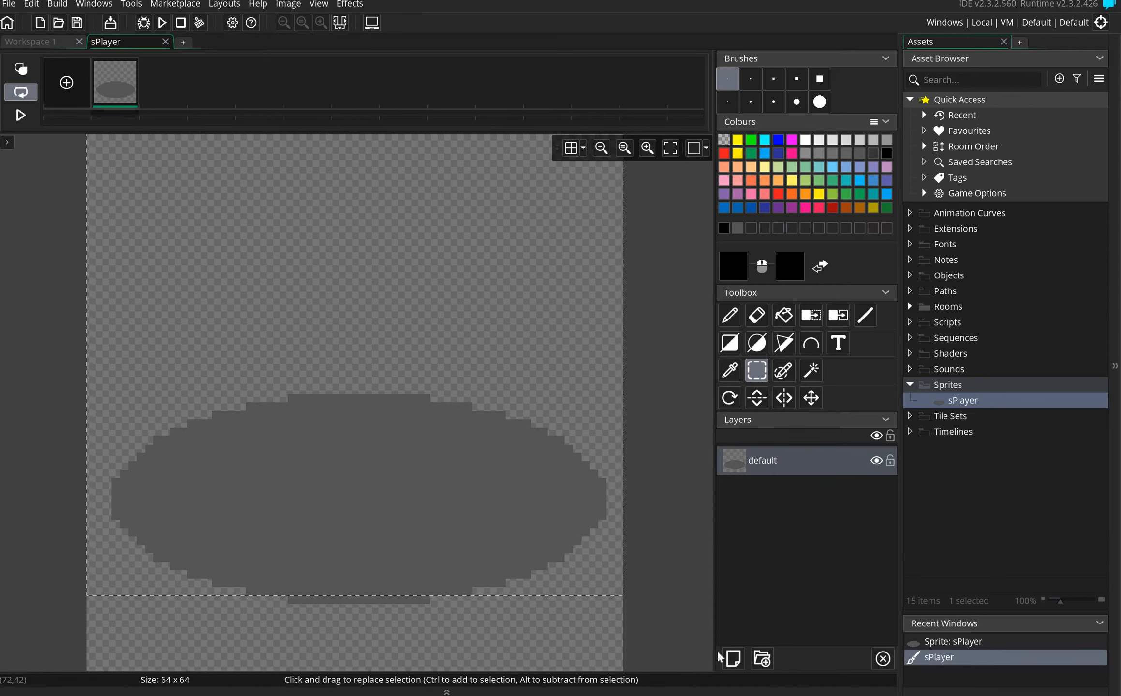
# Draw a large black circle outline with brush size 3 on a new layer and place that layer below the default layer
pyautogui.click(733, 660)
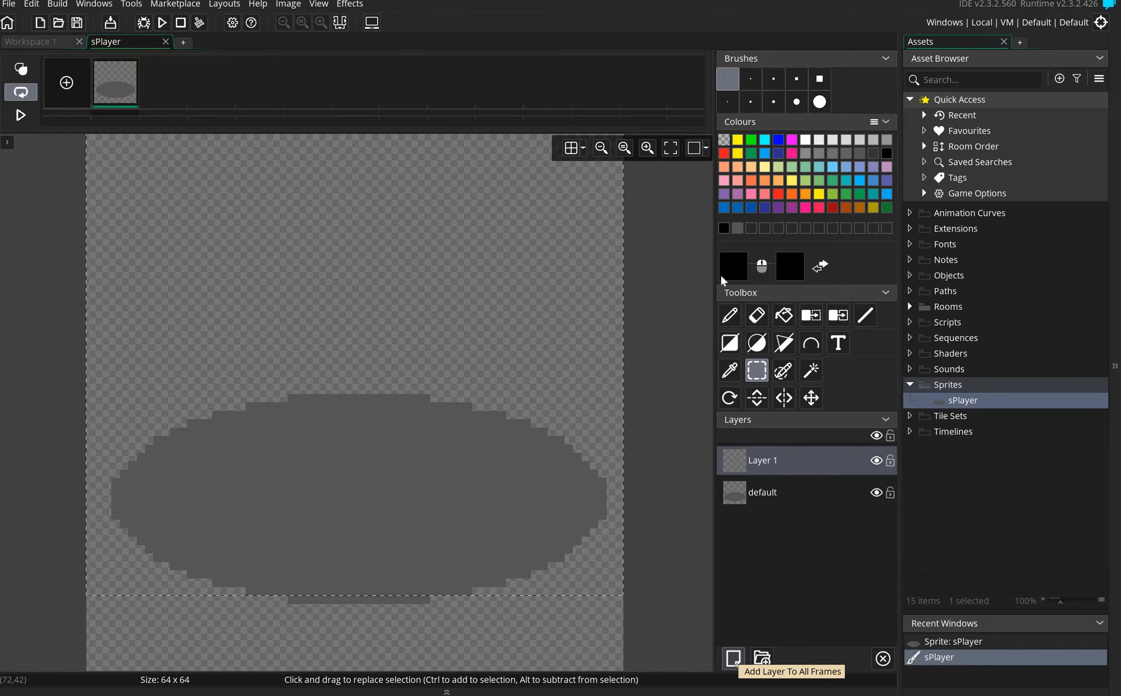
pyautogui.click(757, 342)
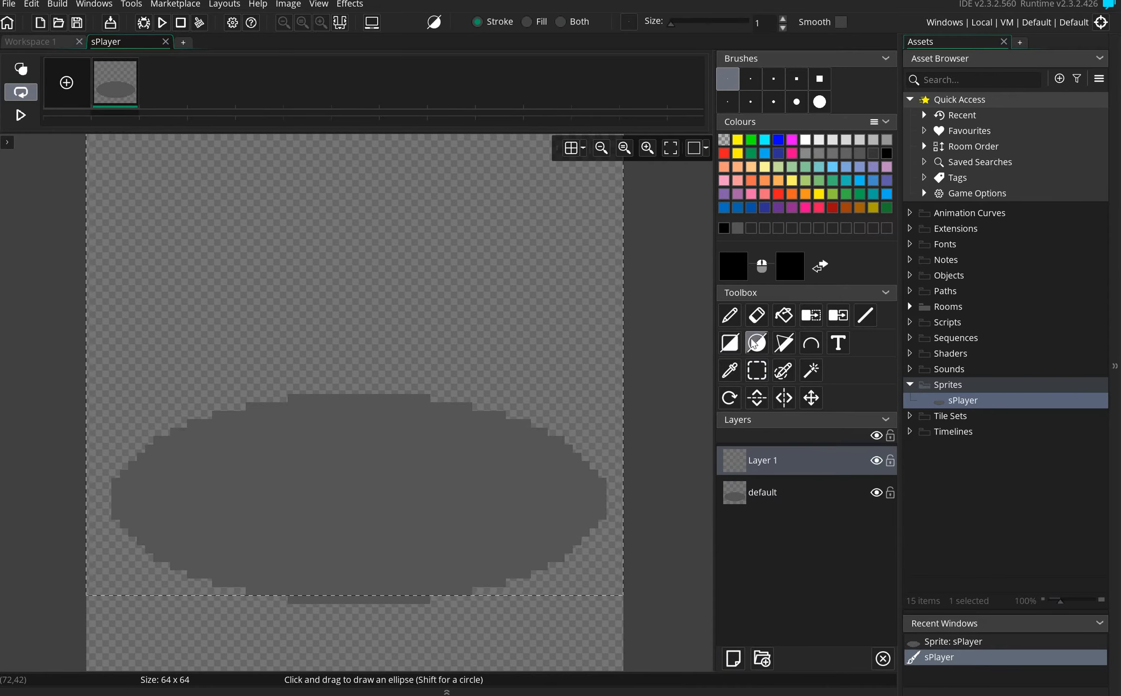
pyautogui.click(750, 79)
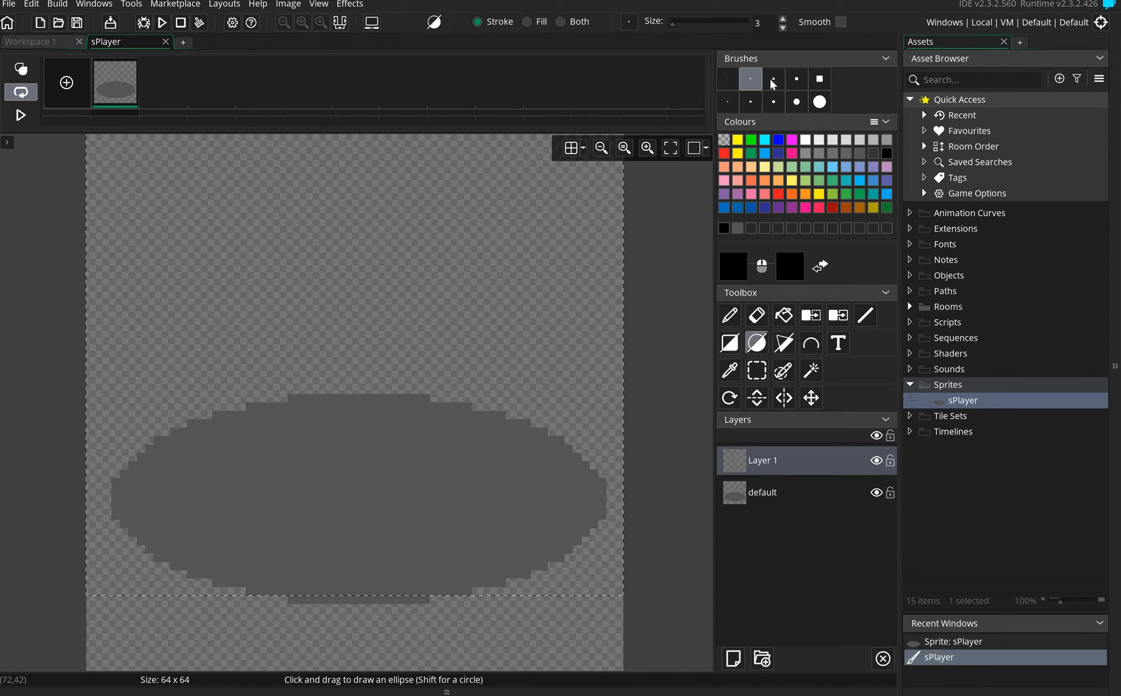
pyautogui.click(797, 79)
pyautogui.click(750, 79)
pyautogui.moveTo(686, 22)
pyautogui.mouseDown()
pyautogui.moveTo(739, 24)
pyautogui.moveTo(683, 26)
pyautogui.mouseUp()
pyautogui.click(751, 75)
pyautogui.moveTo(151, 557); pyautogui.dragTo(566, 164)
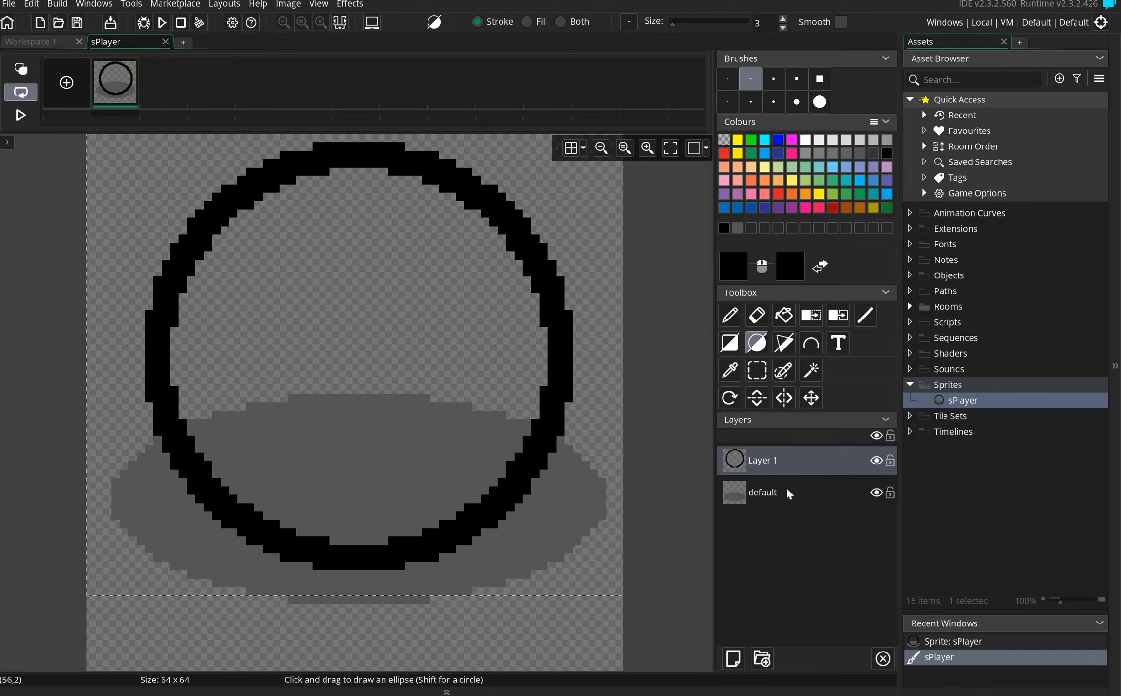
pyautogui.moveTo(775, 535); pyautogui.dragTo(776, 526)
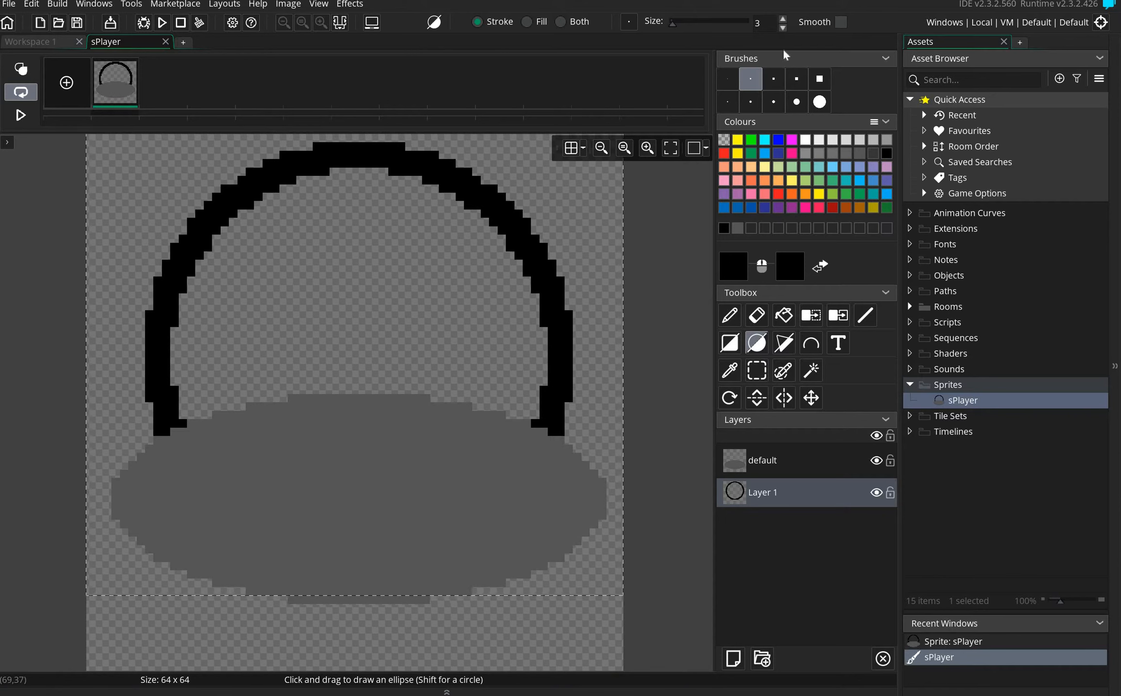
# Paint three evenly spaced light grey dots across the ellipse with a round size 5 Pencil on a new topmost layer
pyautogui.click(740, 321)
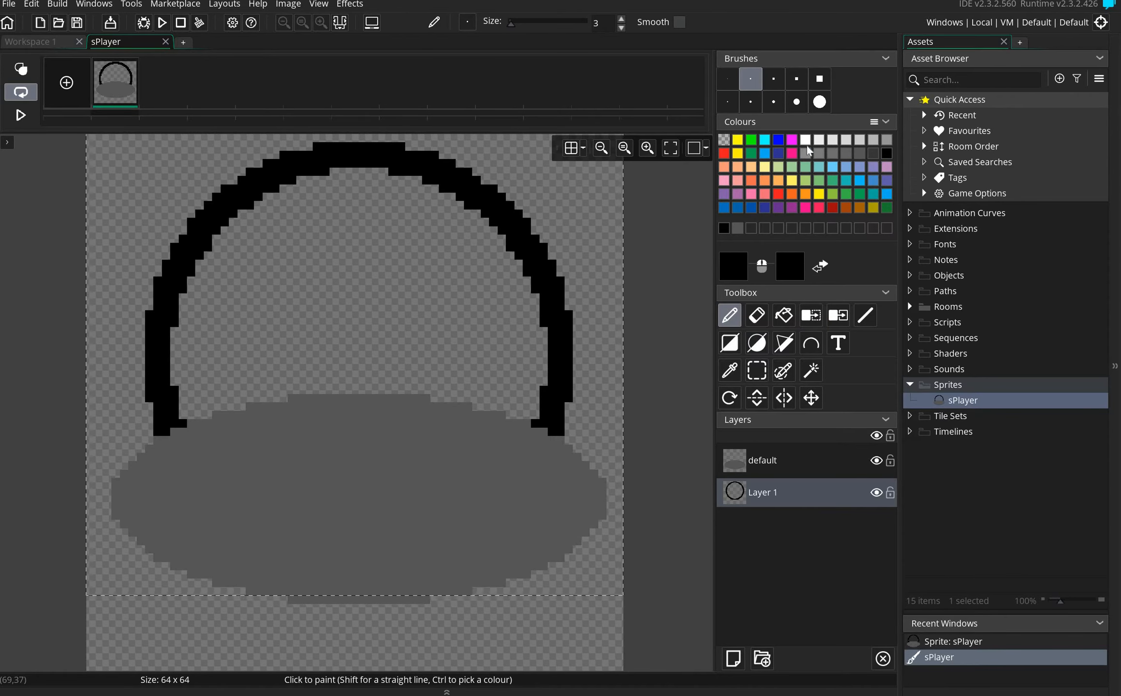
pyautogui.click(867, 138)
pyautogui.click(208, 500)
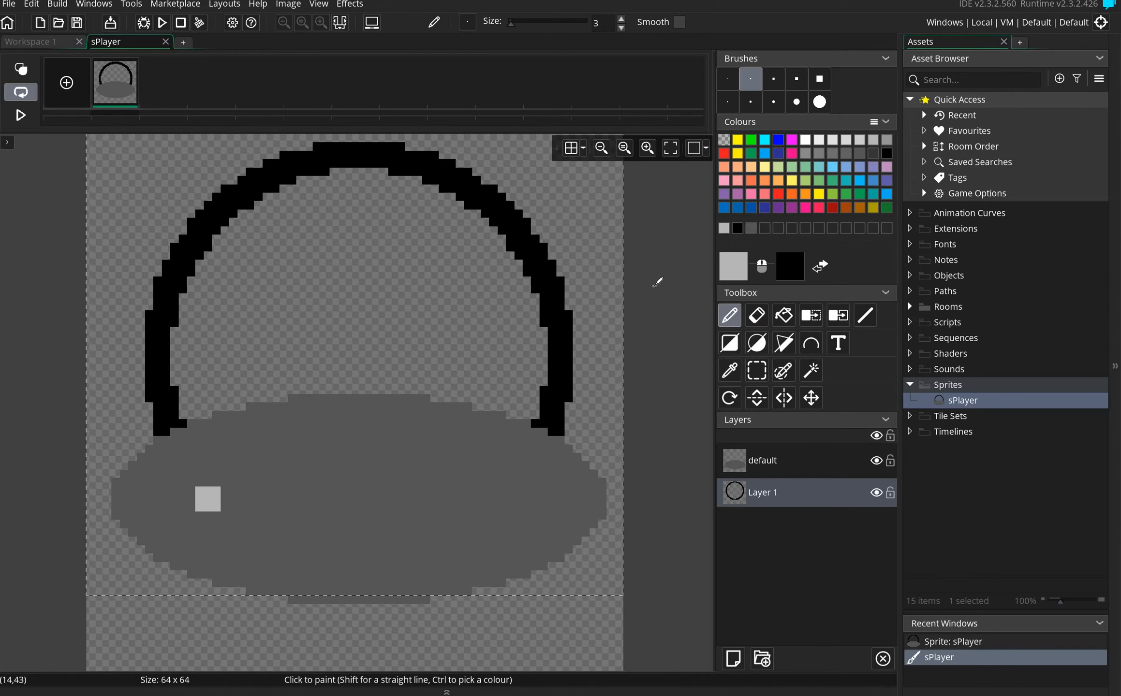
pyautogui.click(747, 101)
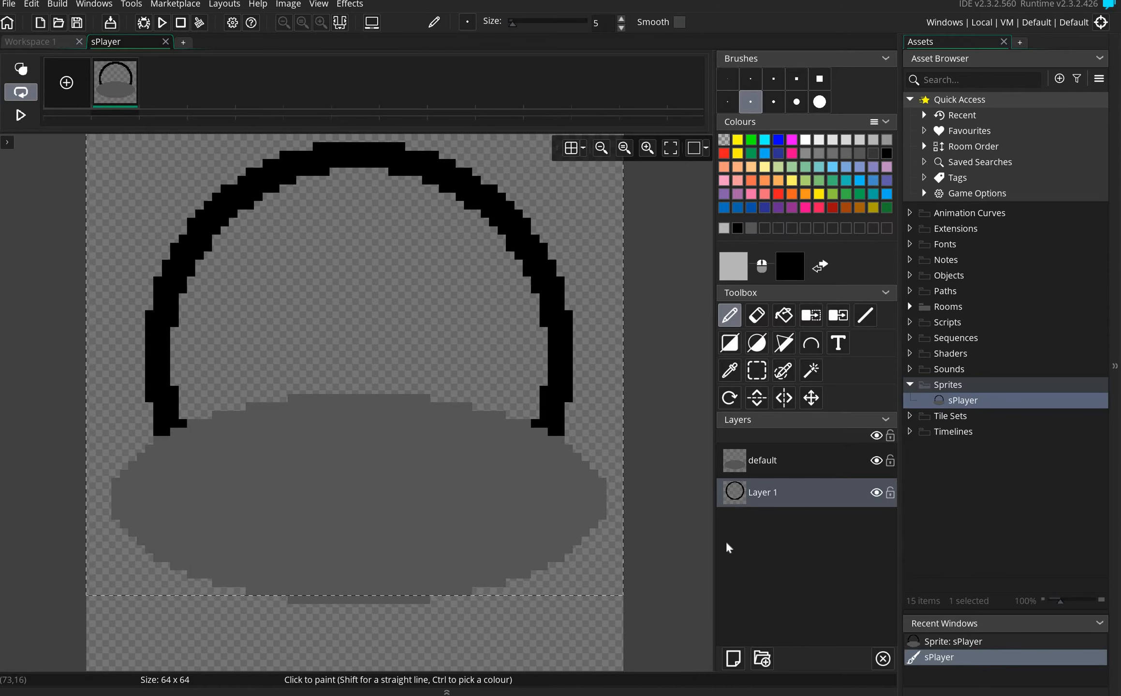
pyautogui.click(733, 659)
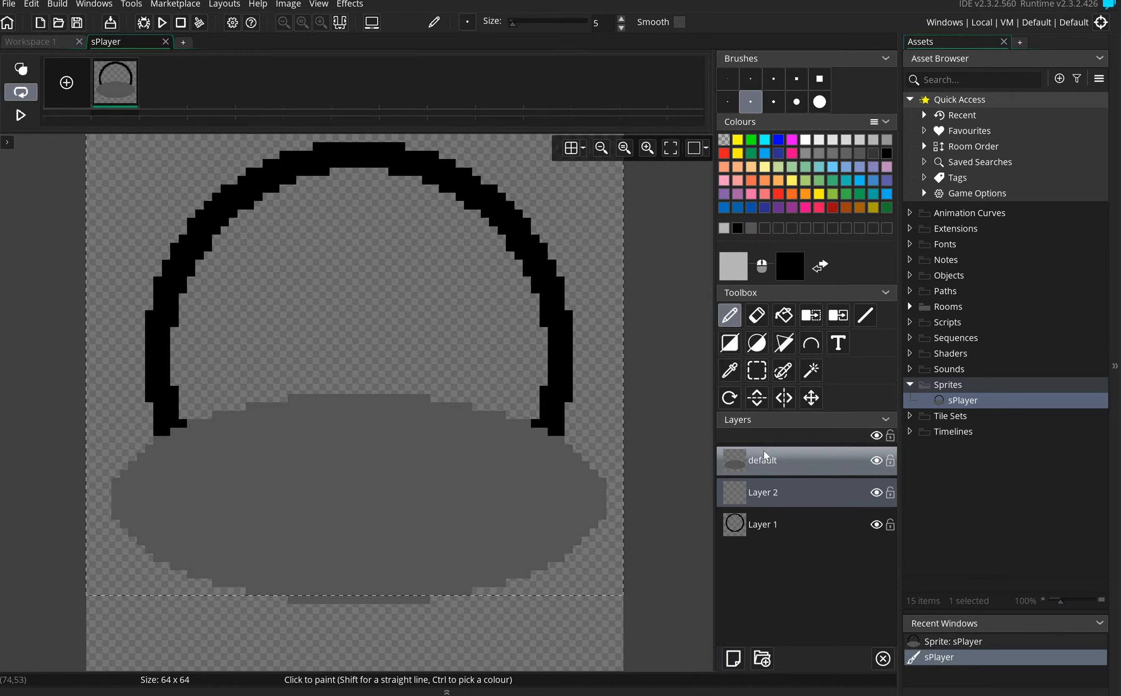
pyautogui.moveTo(765, 456); pyautogui.dragTo(765, 498)
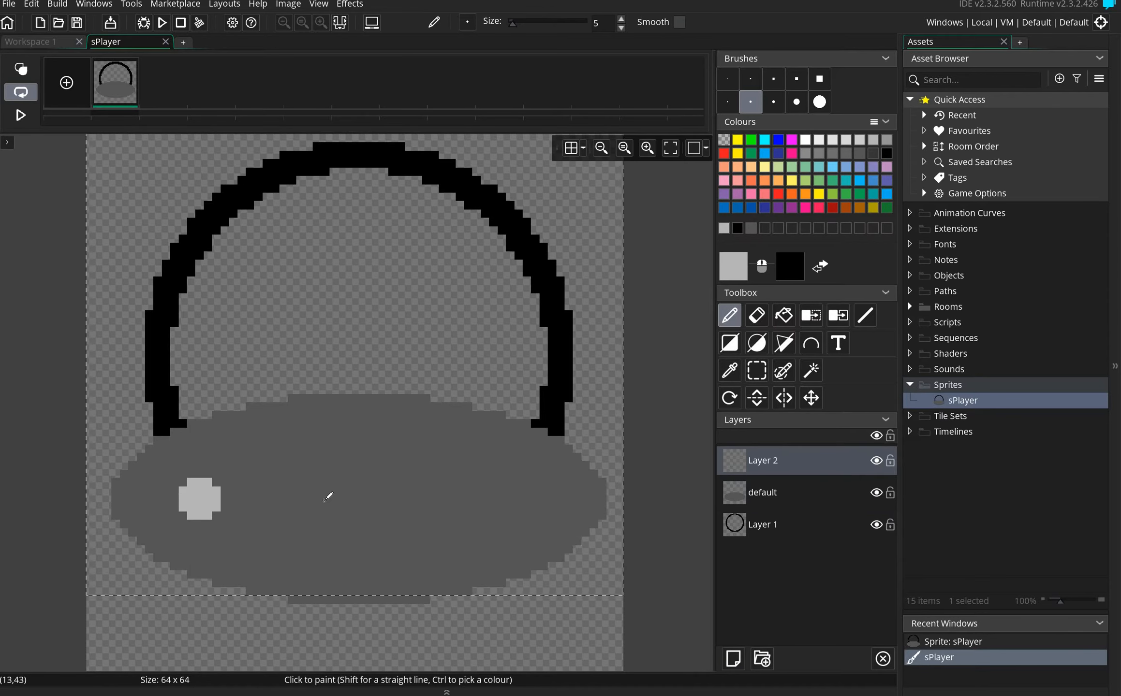
pyautogui.click(359, 498)
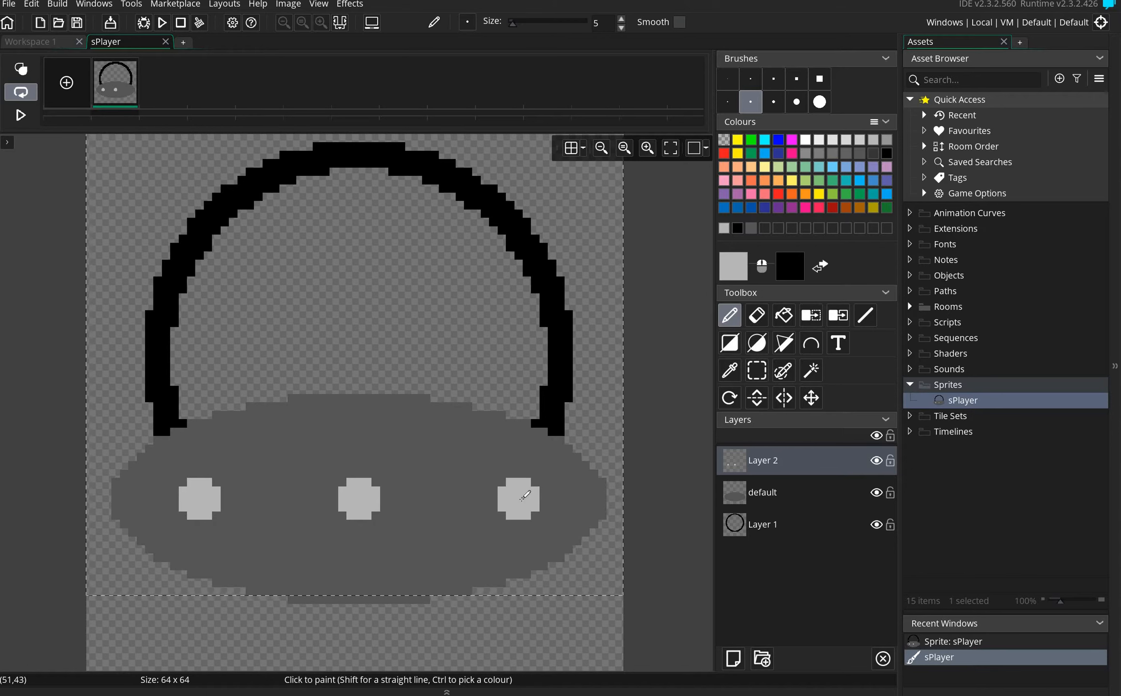
pyautogui.click(519, 499)
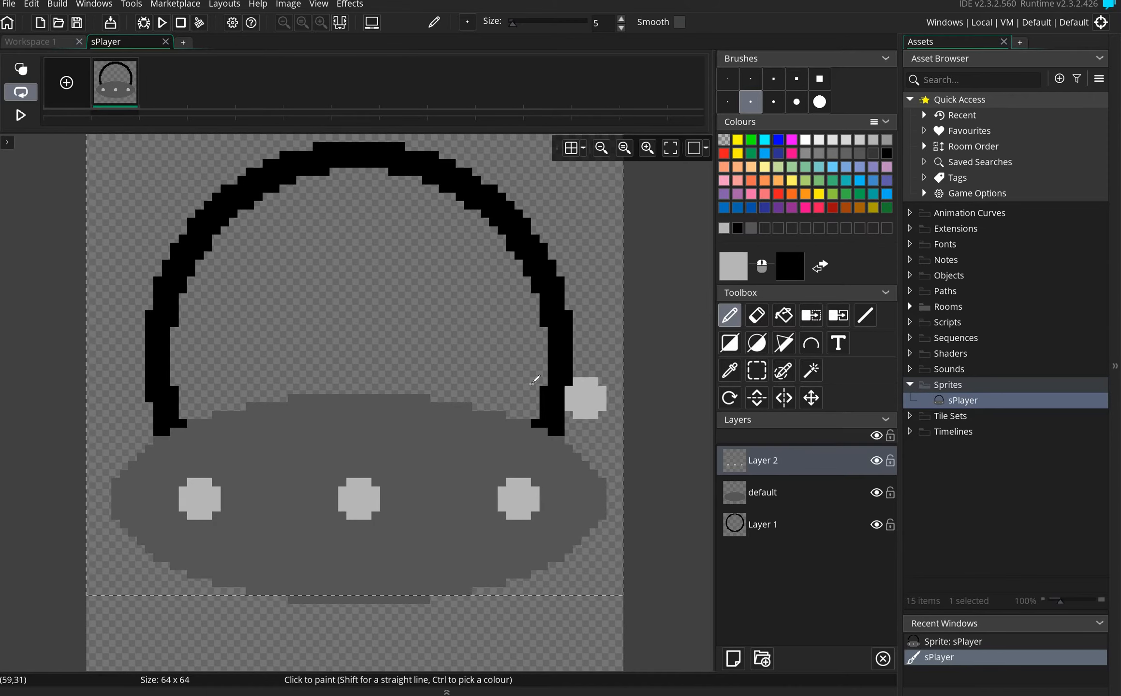
# Close the sPlayer image editor and its sprite window
pyautogui.click(166, 42)
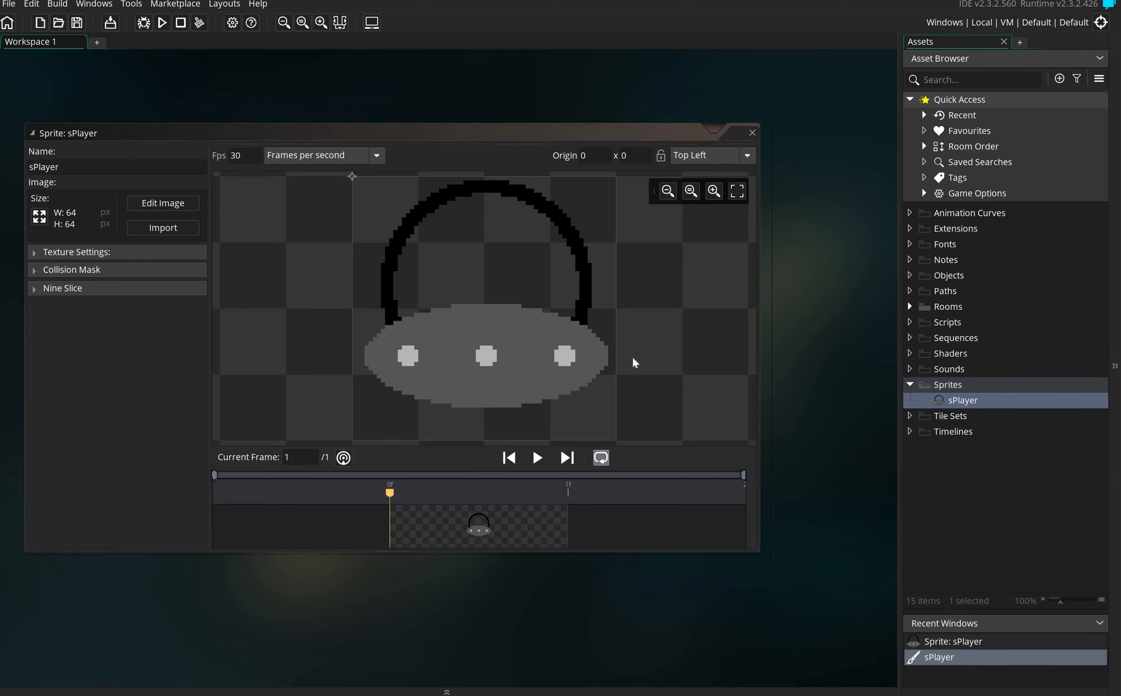
pyautogui.click(754, 130)
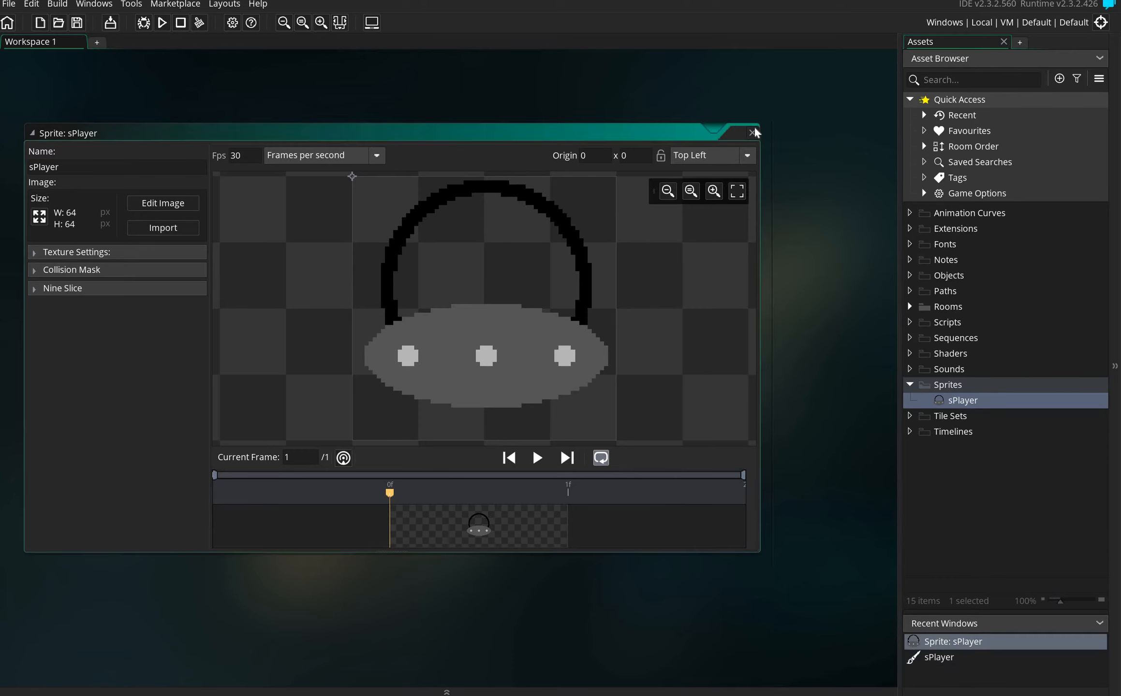
pyautogui.click(752, 132)
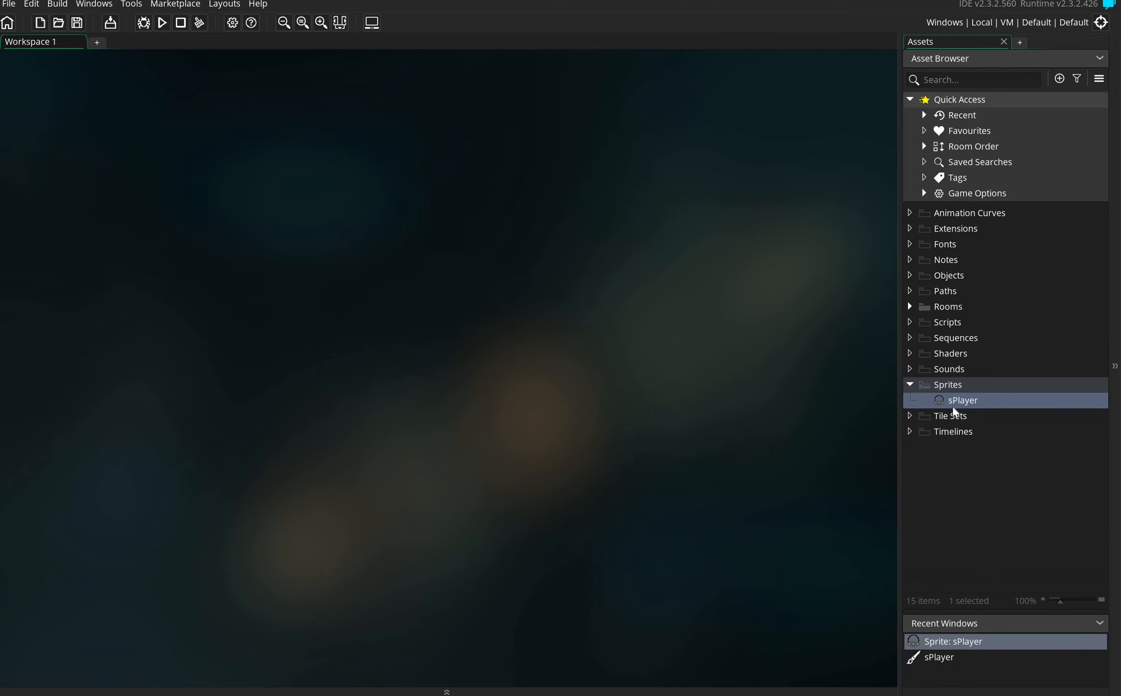
# Create a new object in the Objects group and name it oPlayer
pyautogui.click(954, 275)
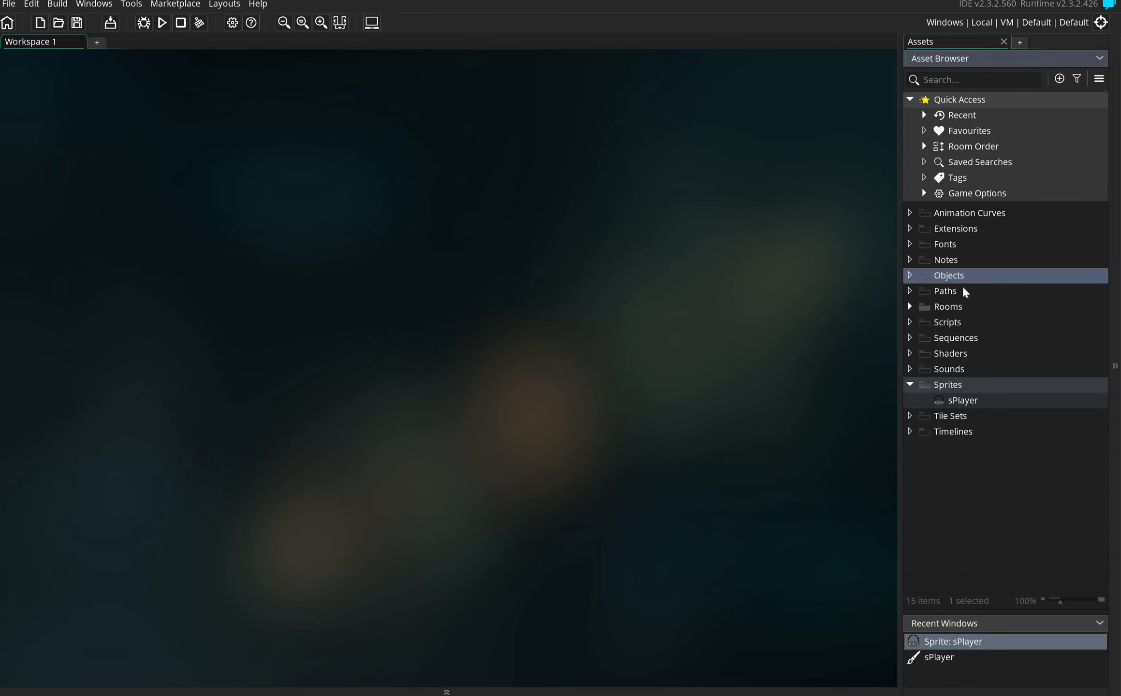
pyautogui.rightClick(948, 274)
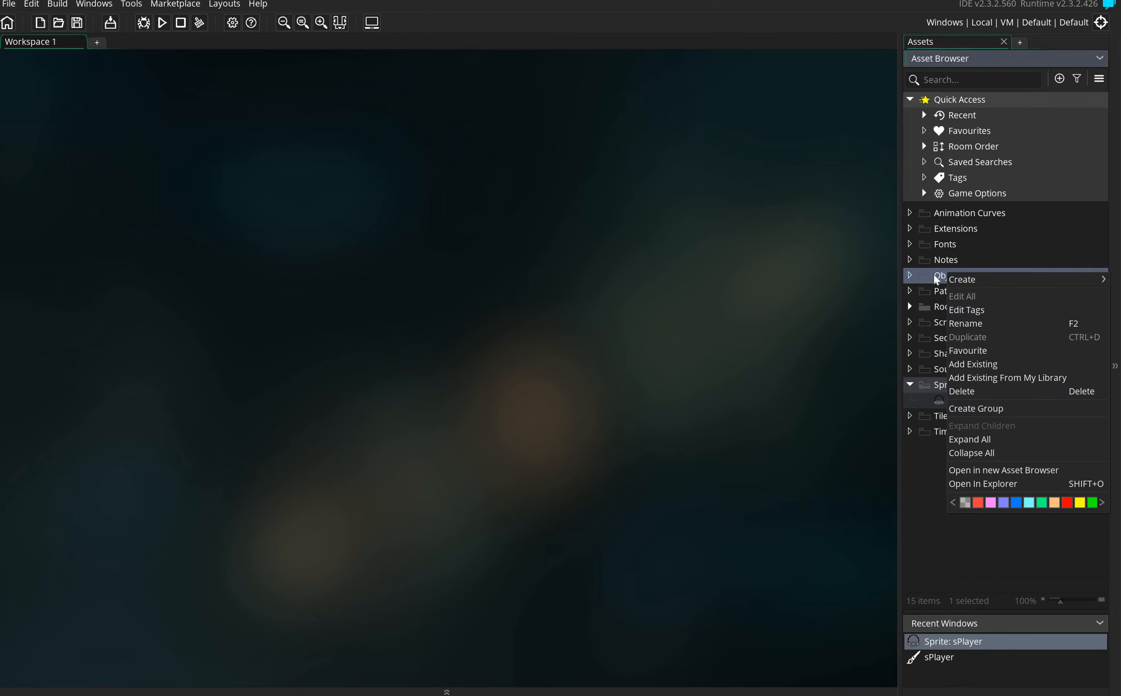
pyautogui.moveTo(981, 278)
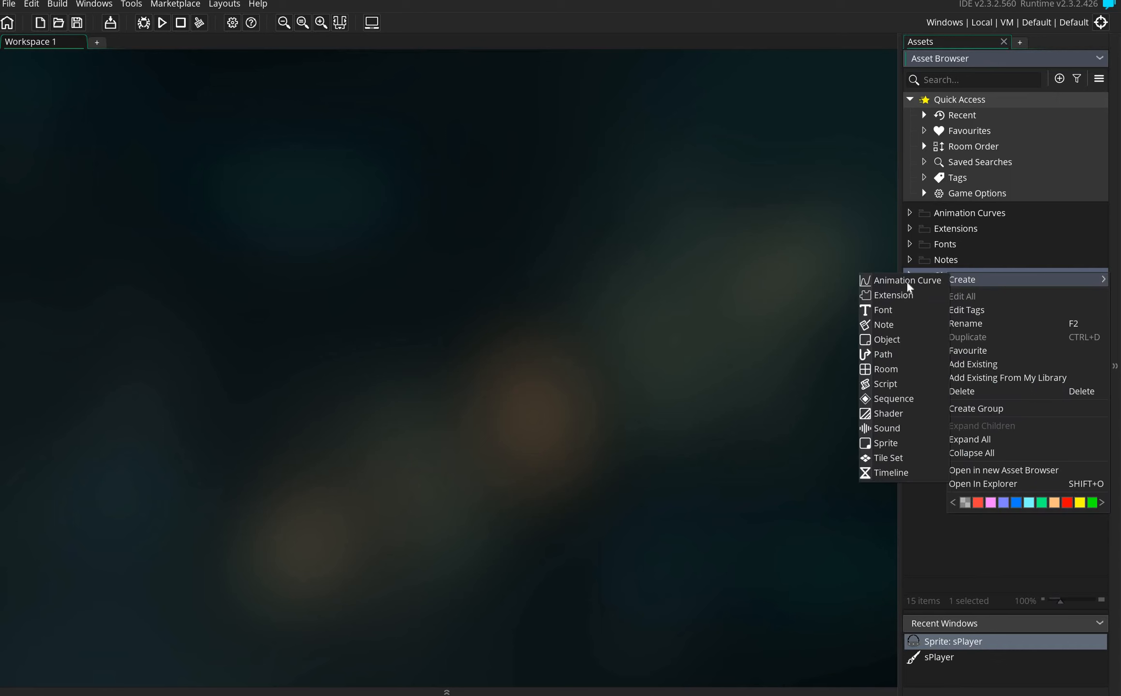
pyautogui.click(904, 343)
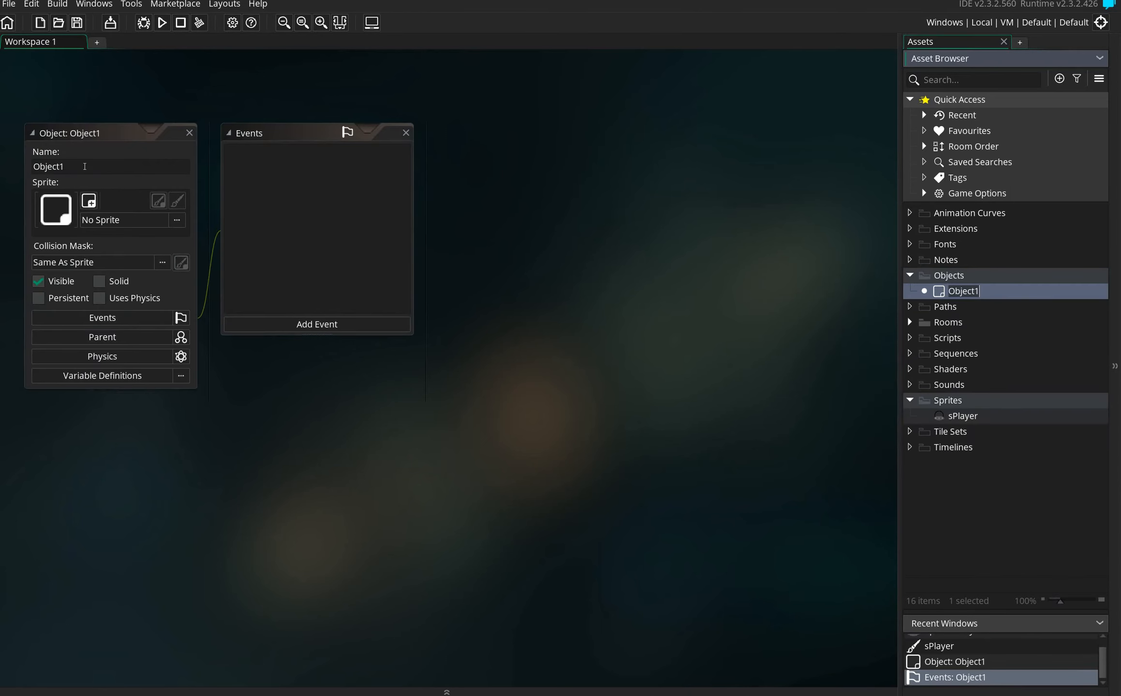
pyautogui.moveTo(79, 166); pyautogui.dragTo(29, 159)
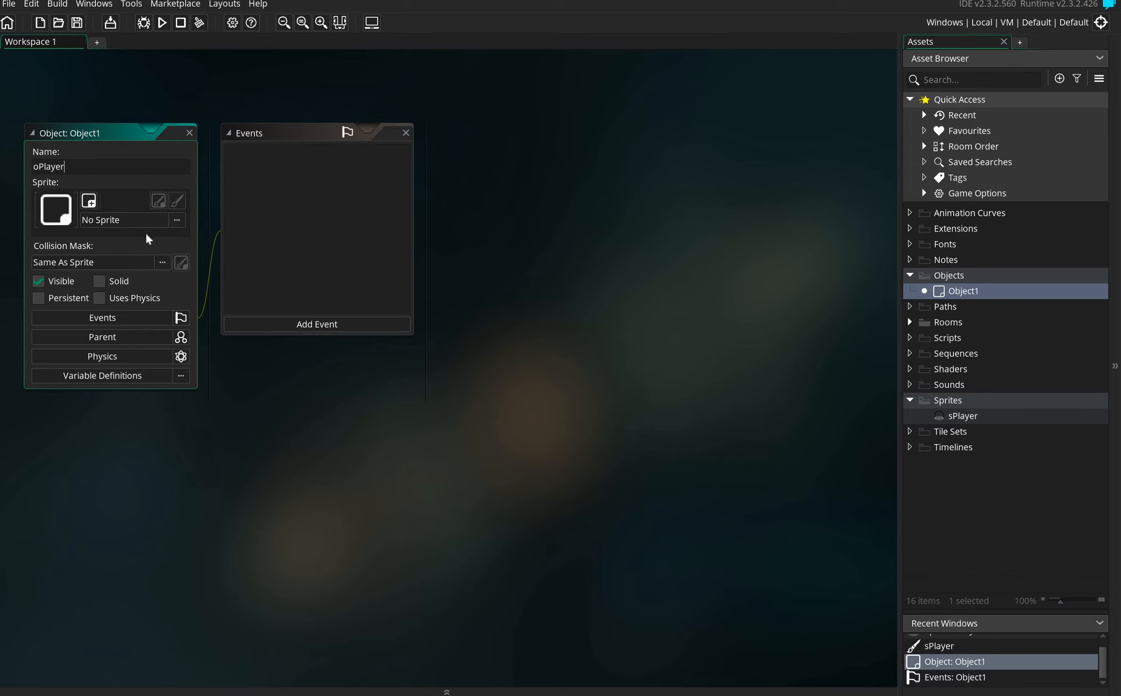
pyautogui.write('oPlayer')
# Assign the sPlayer sprite to the oPlayer object and close its object window
pyautogui.click(122, 224)
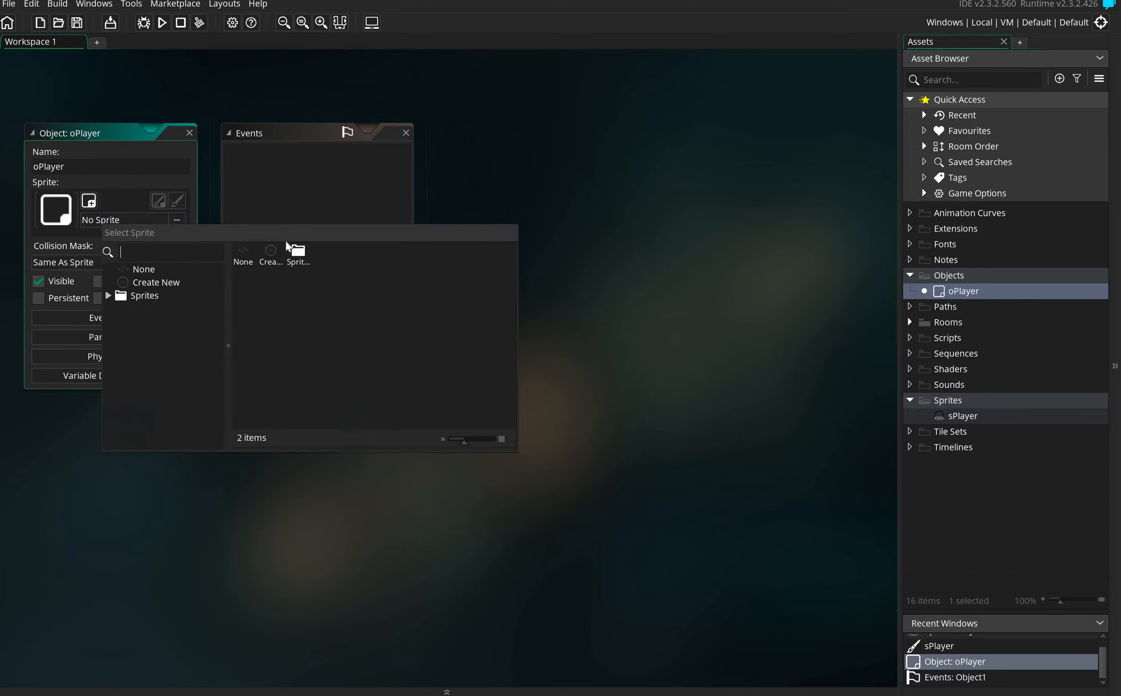
pyautogui.doubleClick(296, 251)
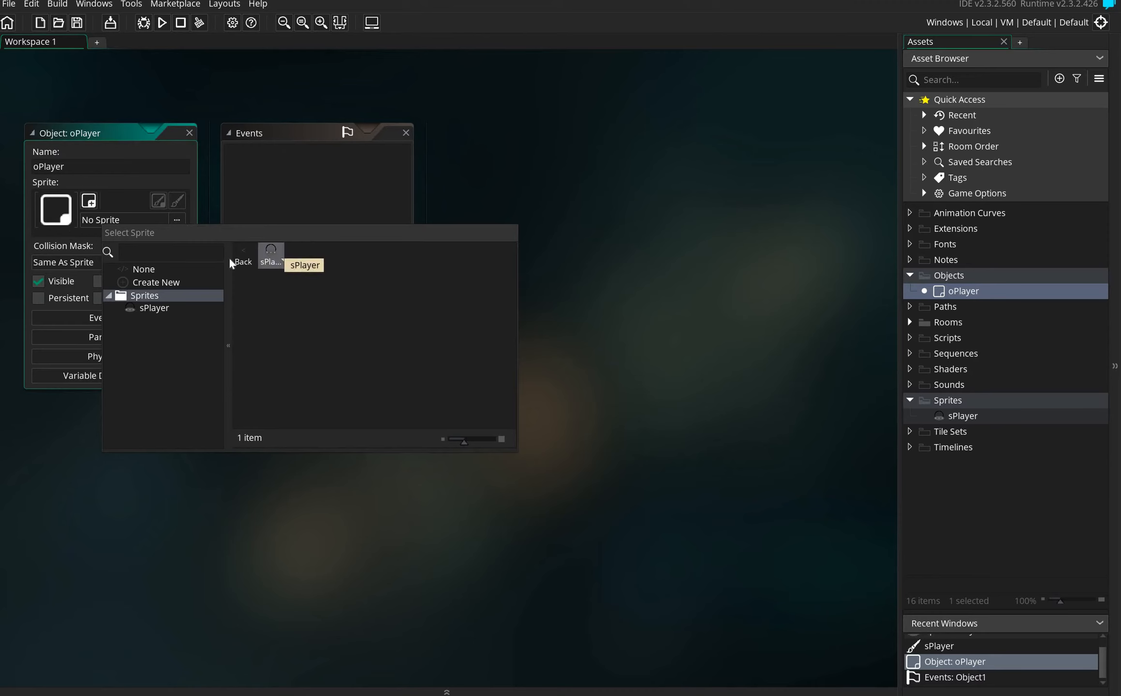
pyautogui.click(270, 255)
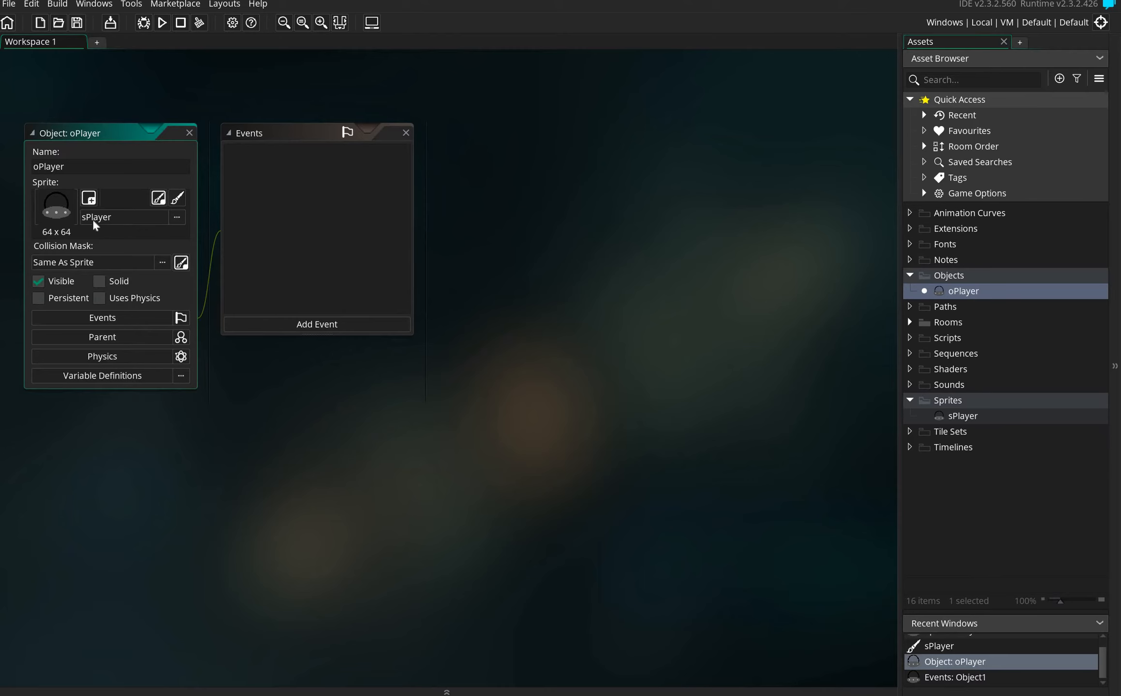
pyautogui.click(191, 134)
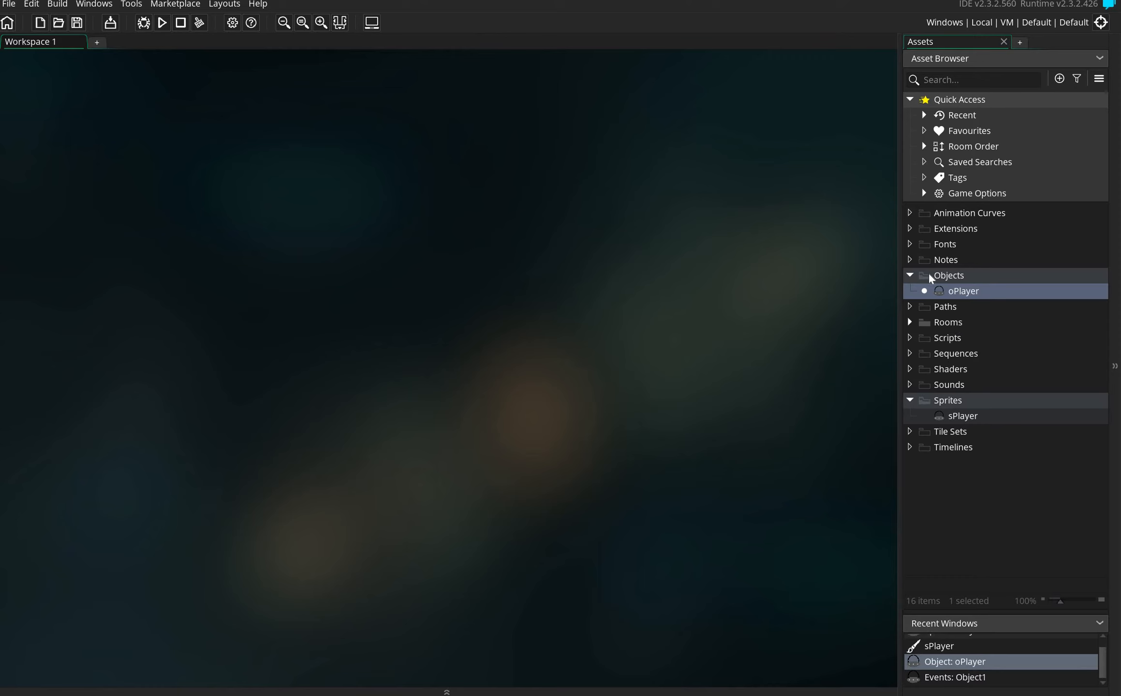
# Open Room1 and set its Background layer colour to light grey E6E6E6
pyautogui.click(910, 322)
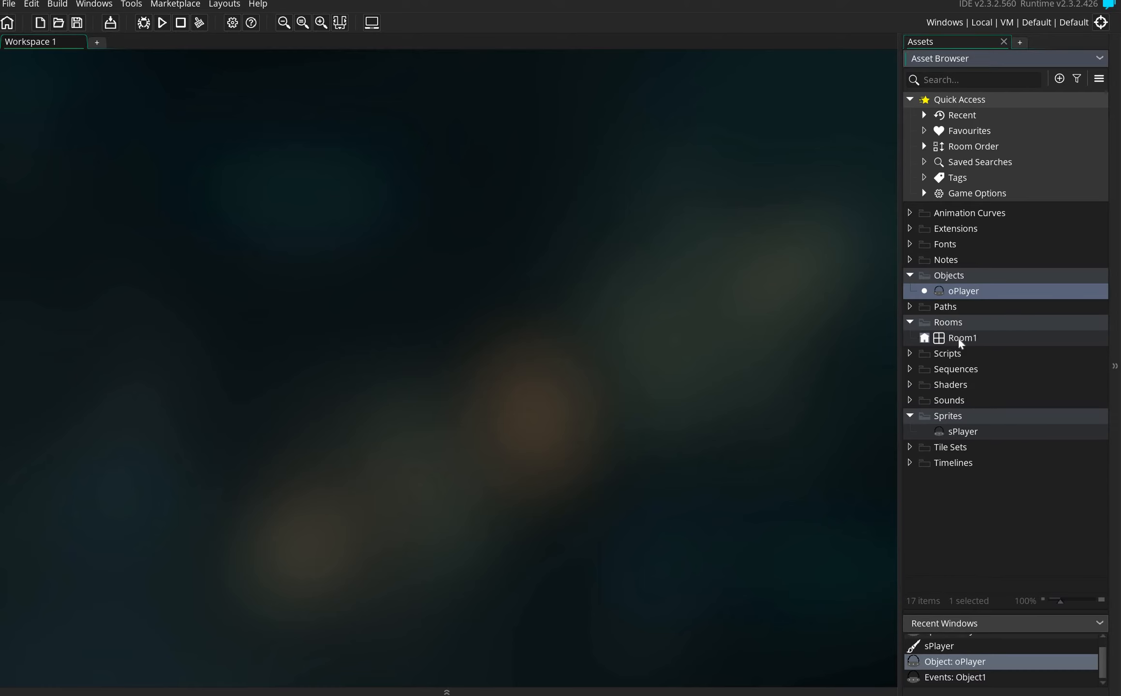
pyautogui.doubleClick(959, 339)
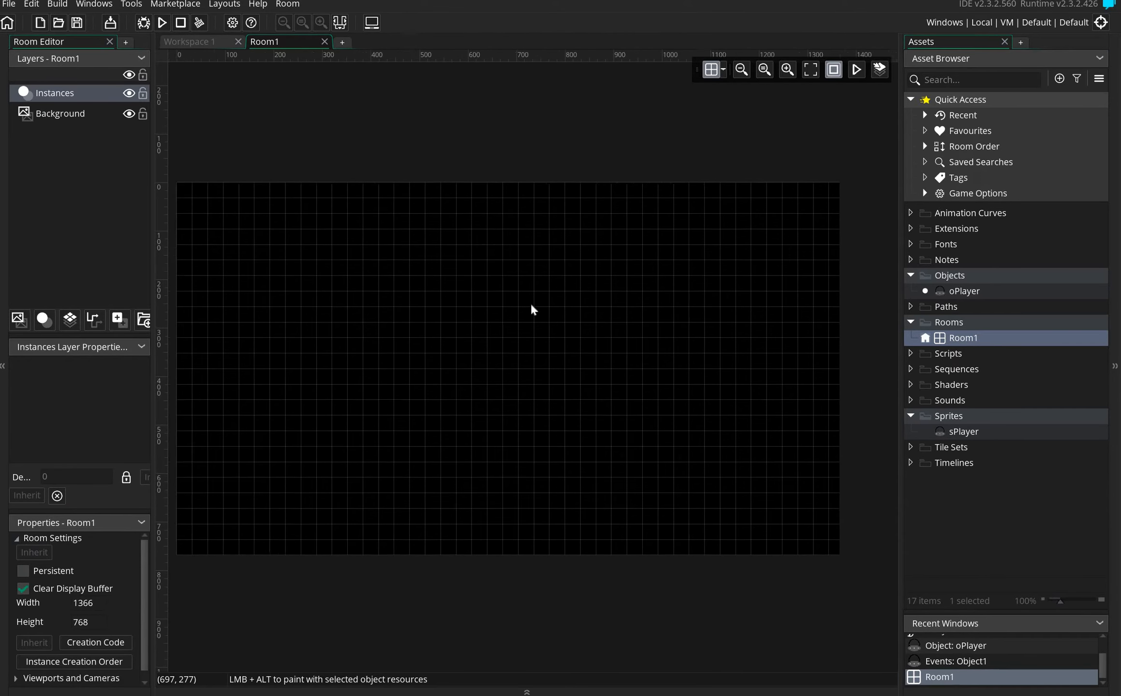
pyautogui.click(58, 116)
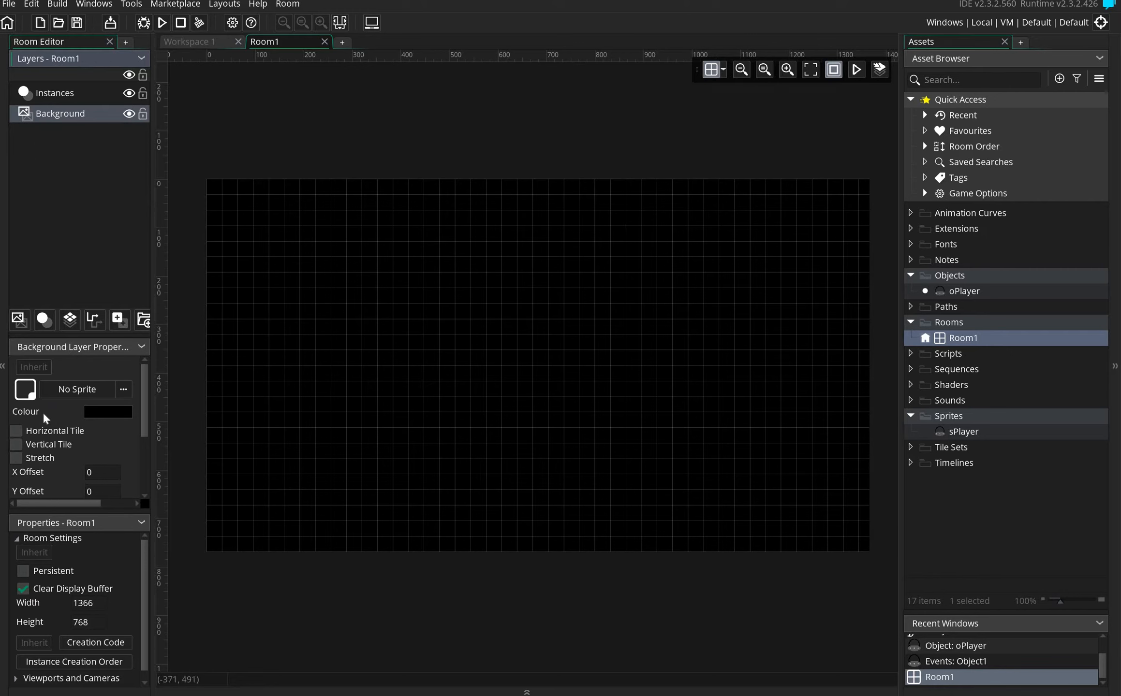
pyautogui.click(107, 412)
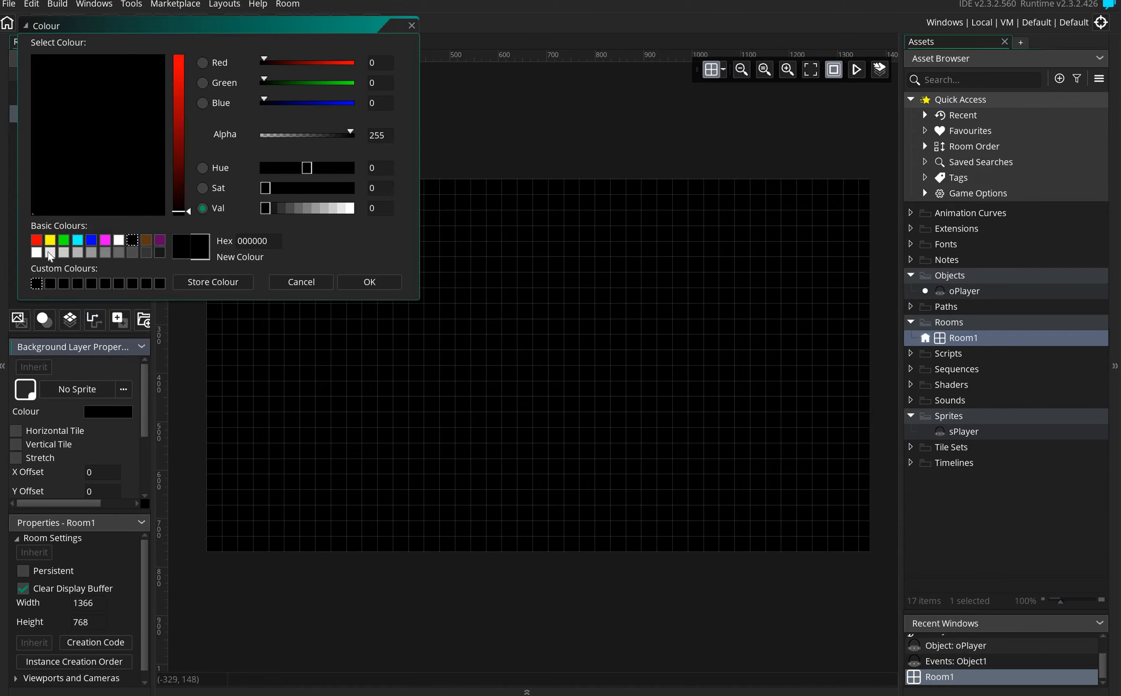
pyautogui.click(50, 253)
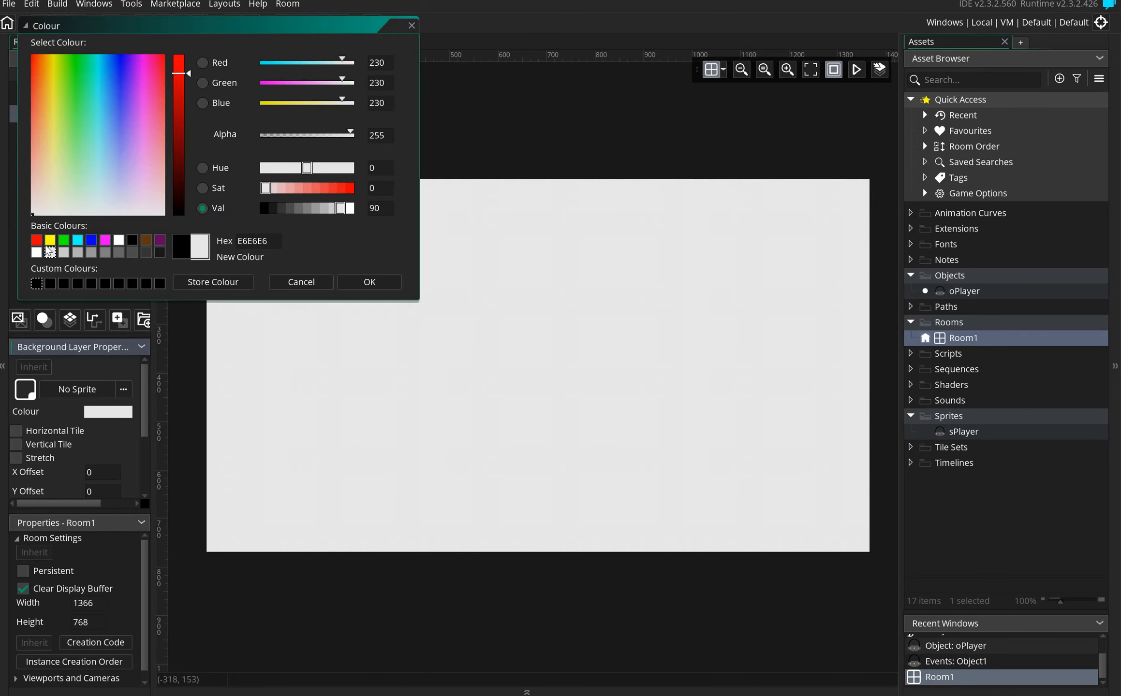
pyautogui.click(382, 282)
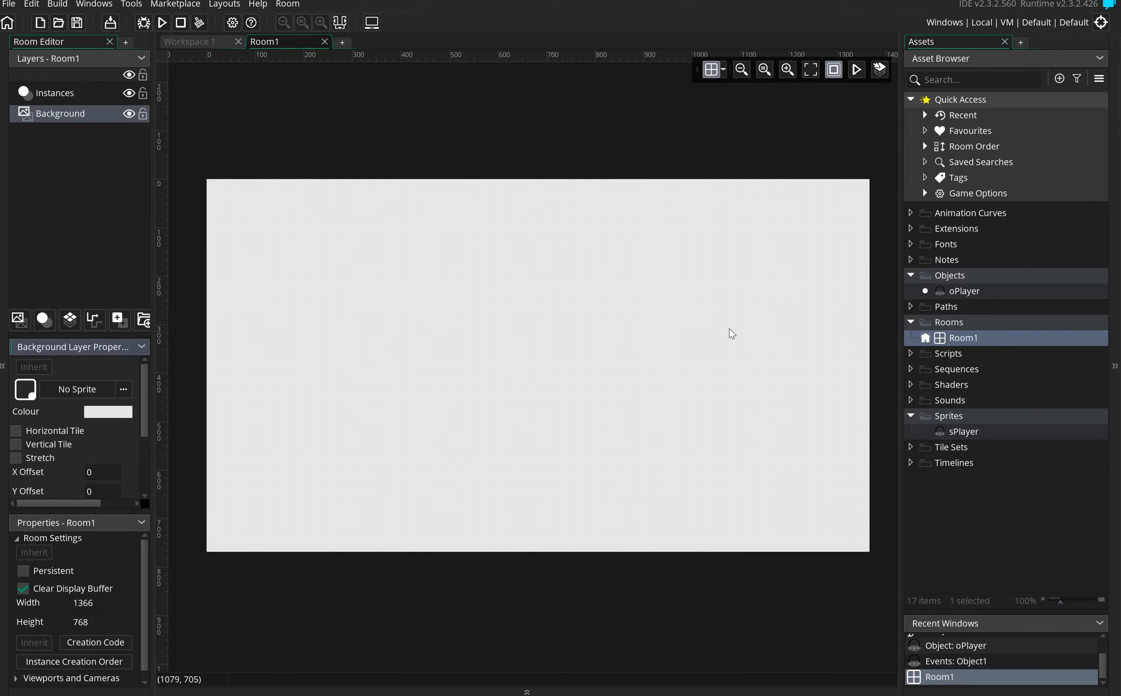
pyautogui.click(955, 290)
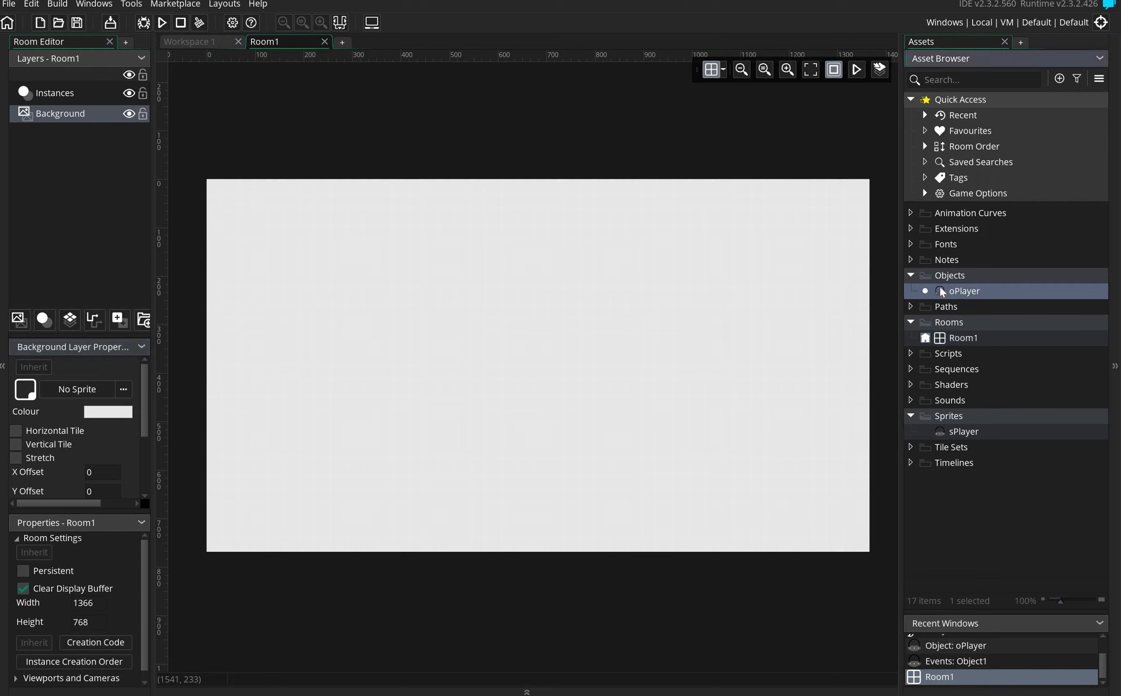
pyautogui.moveTo(974, 293); pyautogui.dragTo(507, 311)
pyautogui.moveTo(506, 311); pyautogui.dragTo(508, 312)
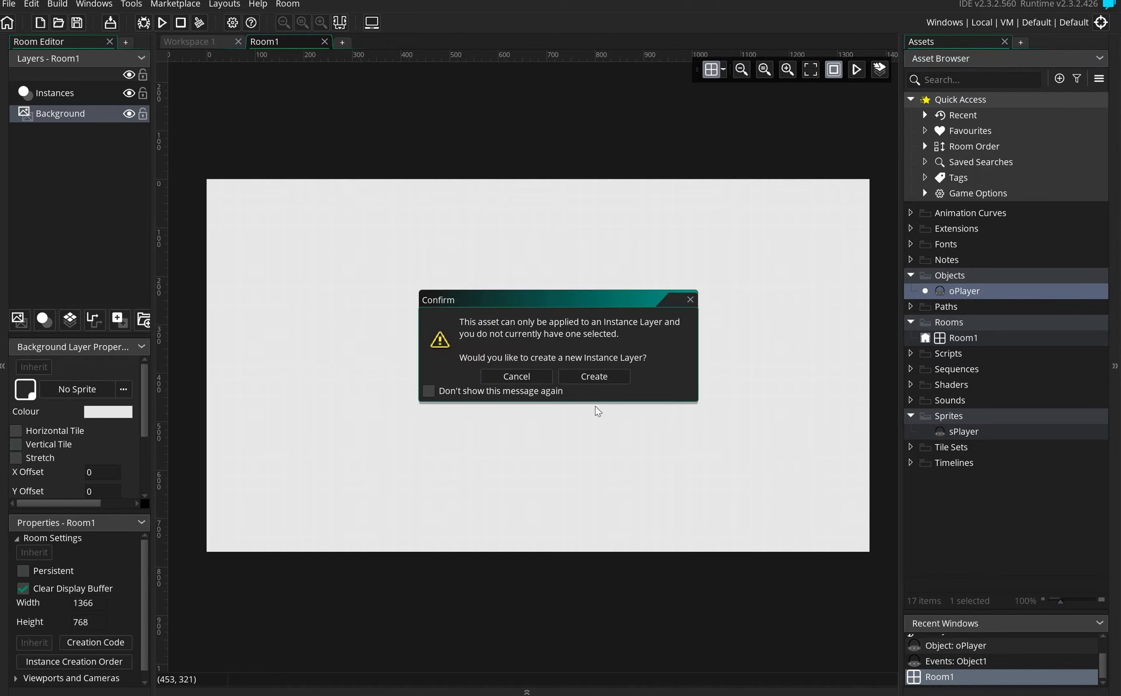
pyautogui.click(690, 301)
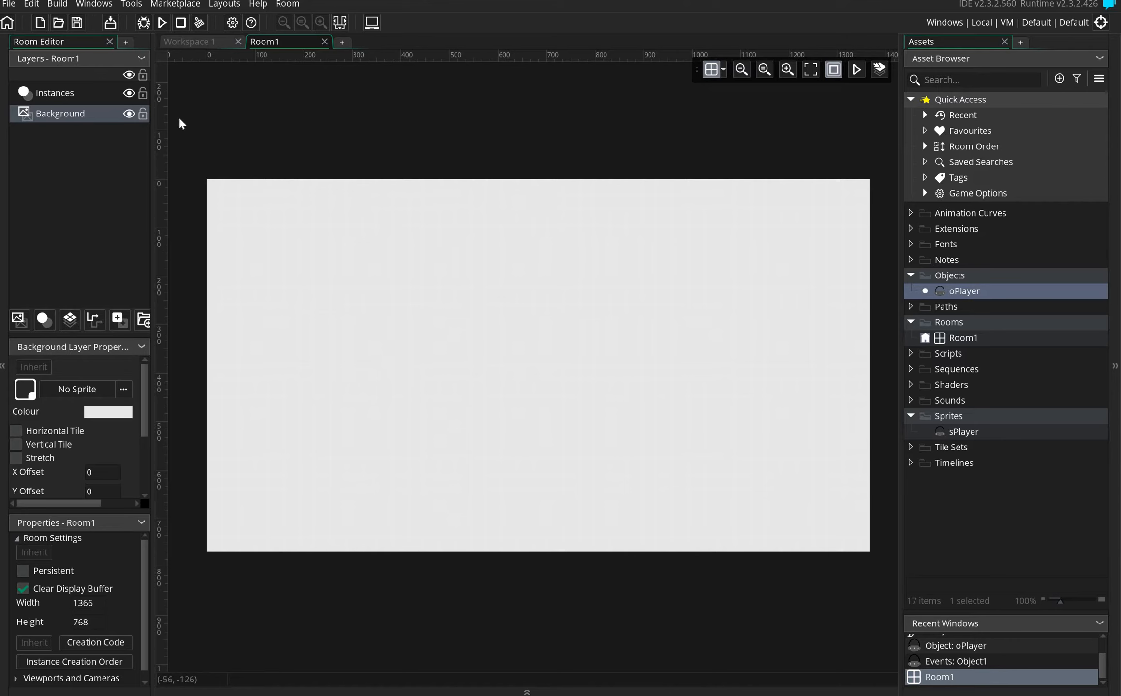
# Add a new instance layer named player above Background and place an oPlayer instance on it near the room's upper middle
pyautogui.click(43, 319)
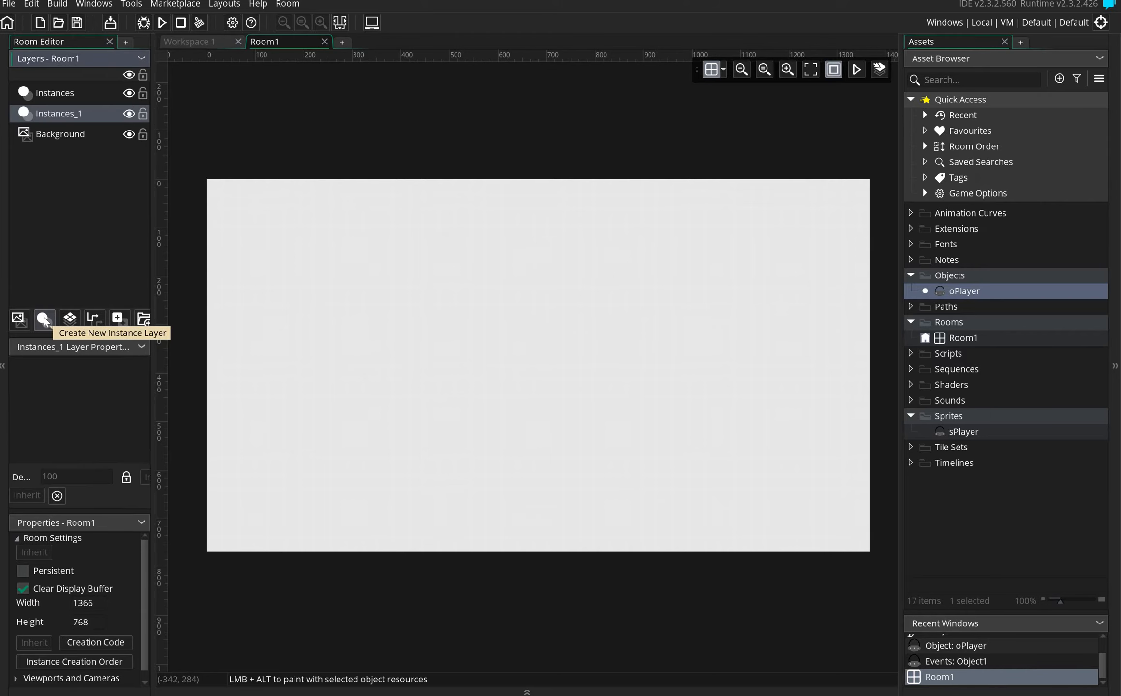
pyautogui.rightClick(77, 114)
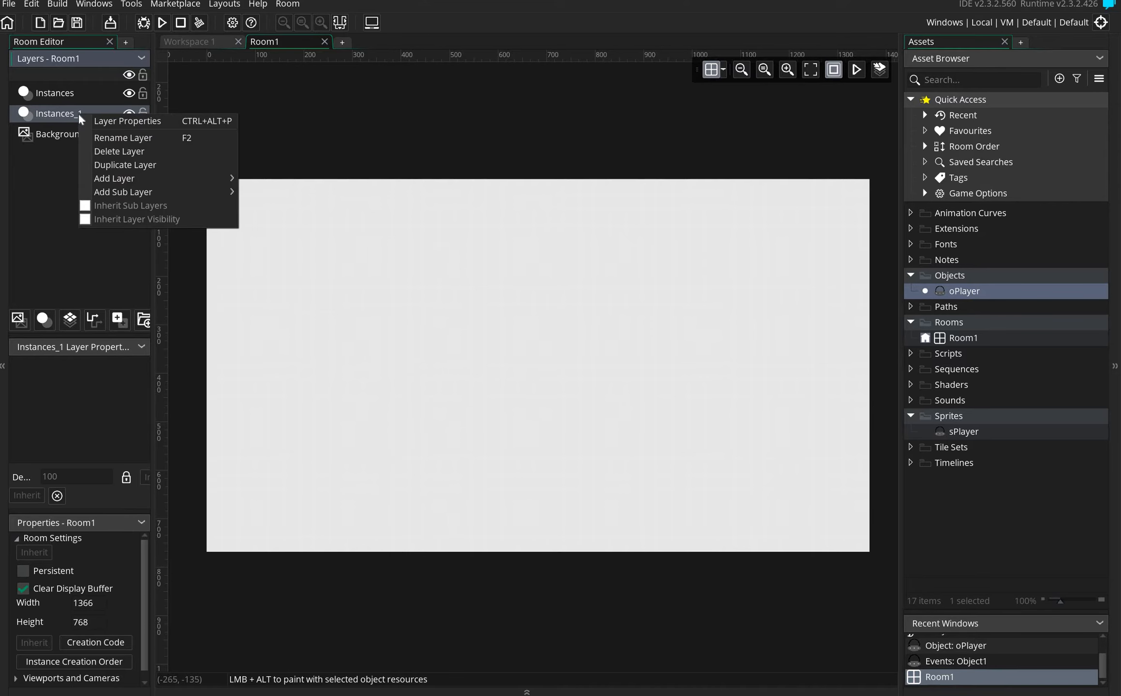
pyautogui.click(126, 140)
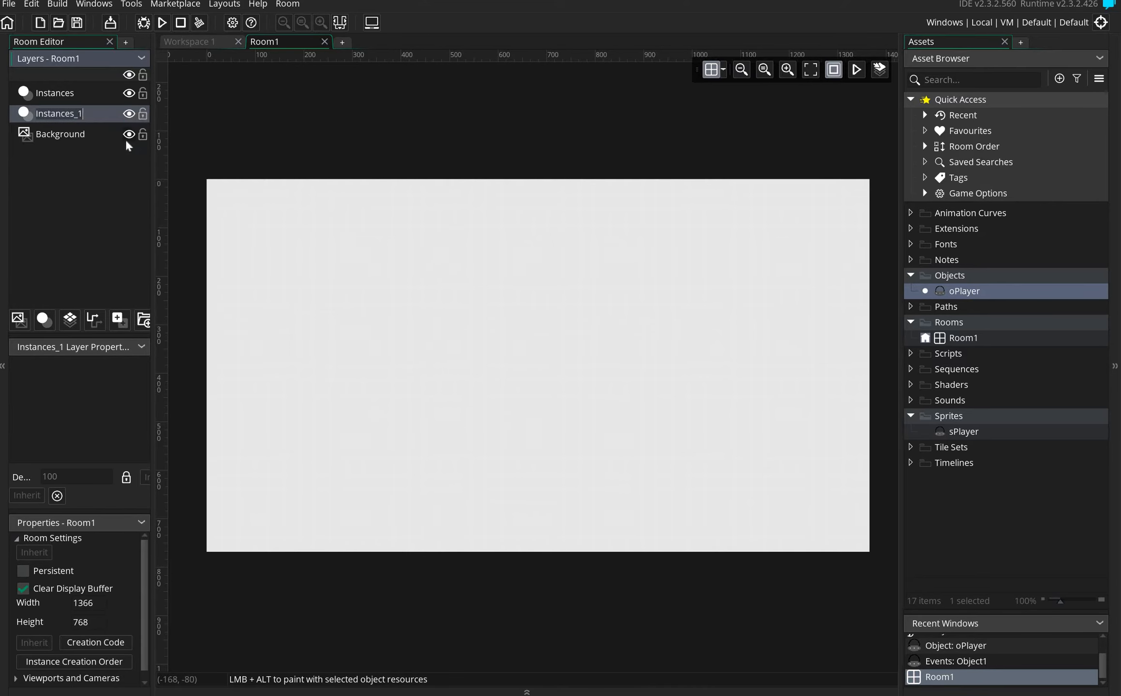
pyautogui.write('player')
pyautogui.press('Return')
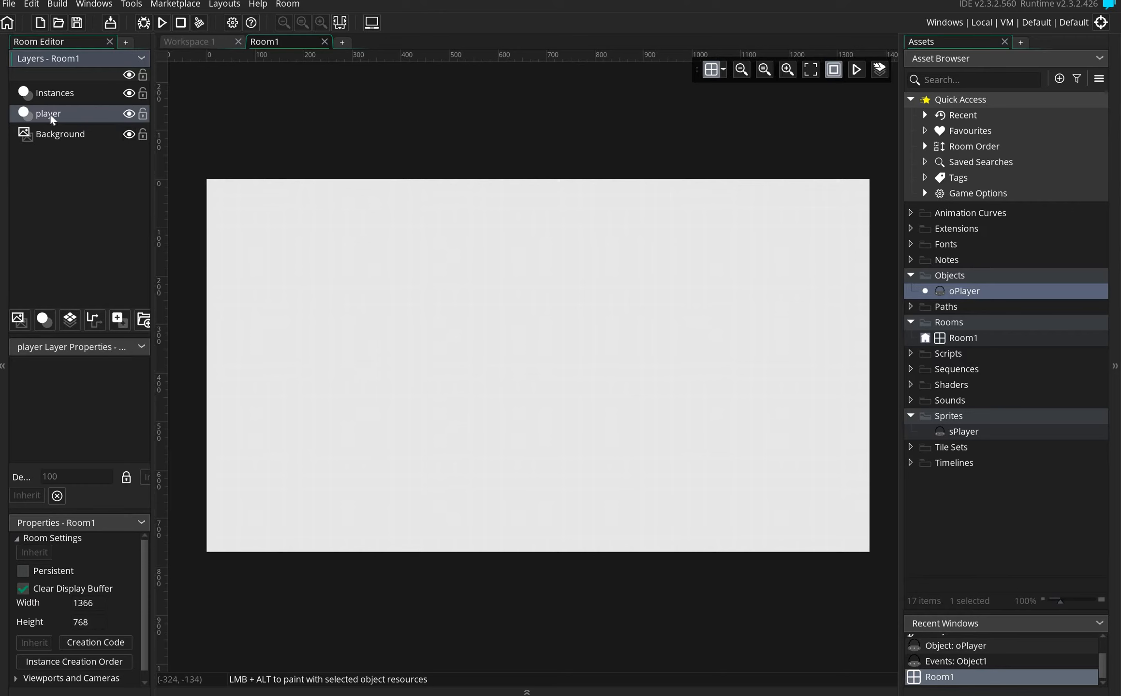
pyautogui.moveTo(966, 291); pyautogui.dragTo(550, 238)
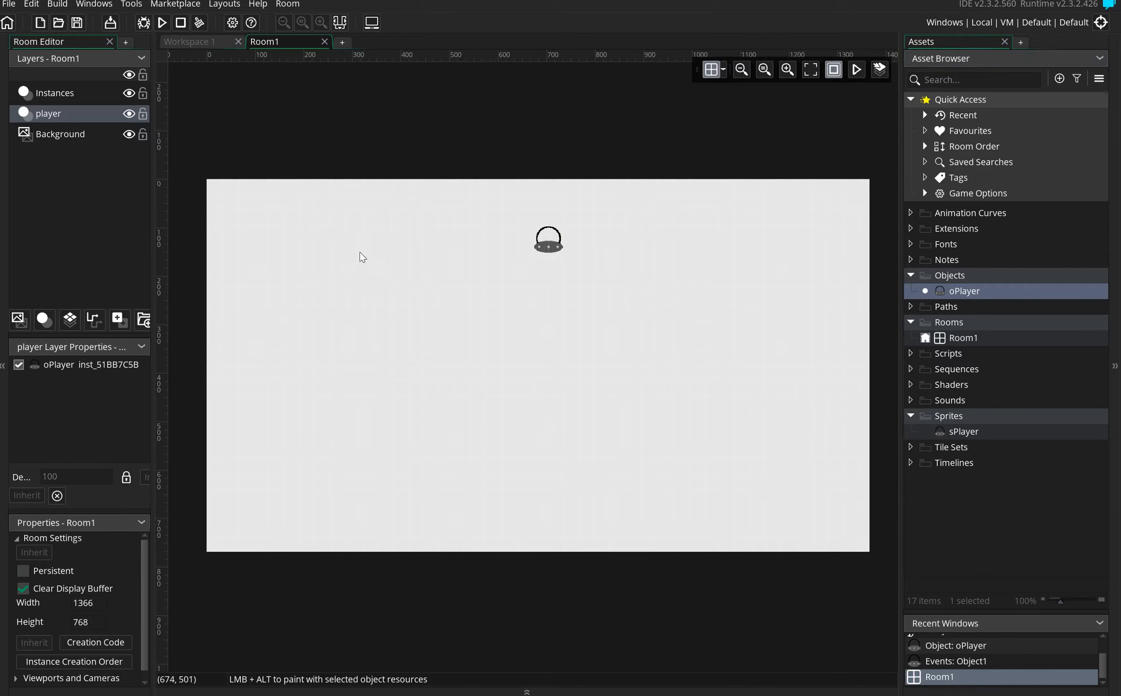
# Run the game to check how the player appears in the room, and close the game window
pyautogui.click(164, 23)
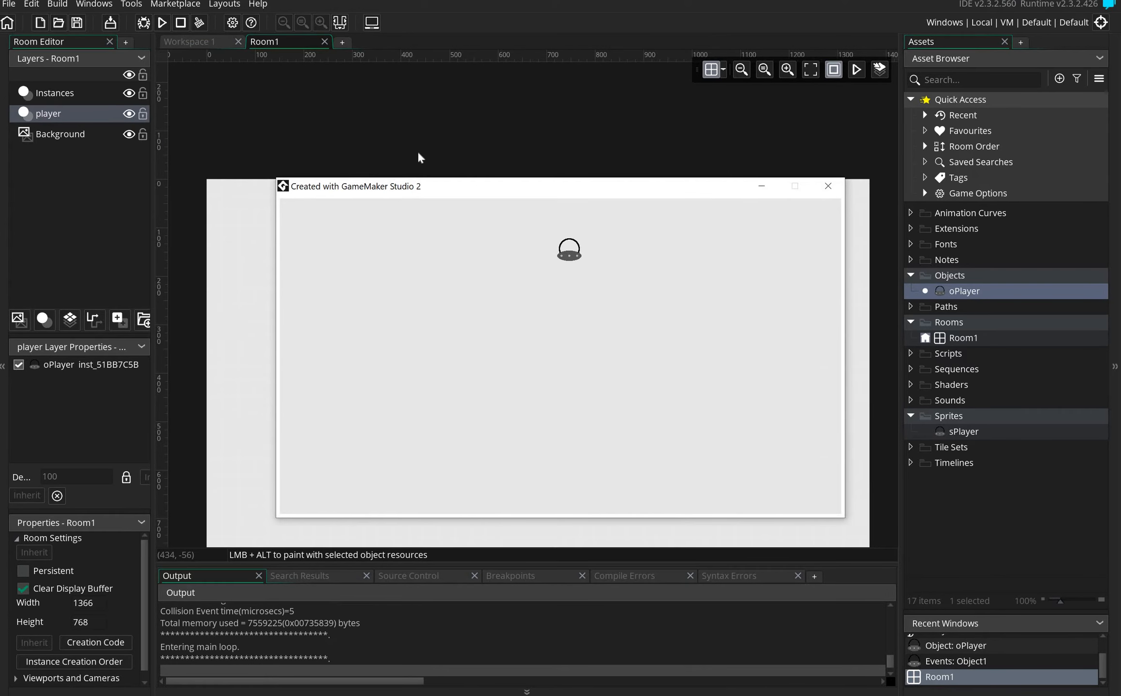
pyautogui.moveTo(490, 193)
pyautogui.mouseDown()
pyautogui.moveTo(476, 149)
pyautogui.moveTo(483, 187)
pyautogui.mouseUp()
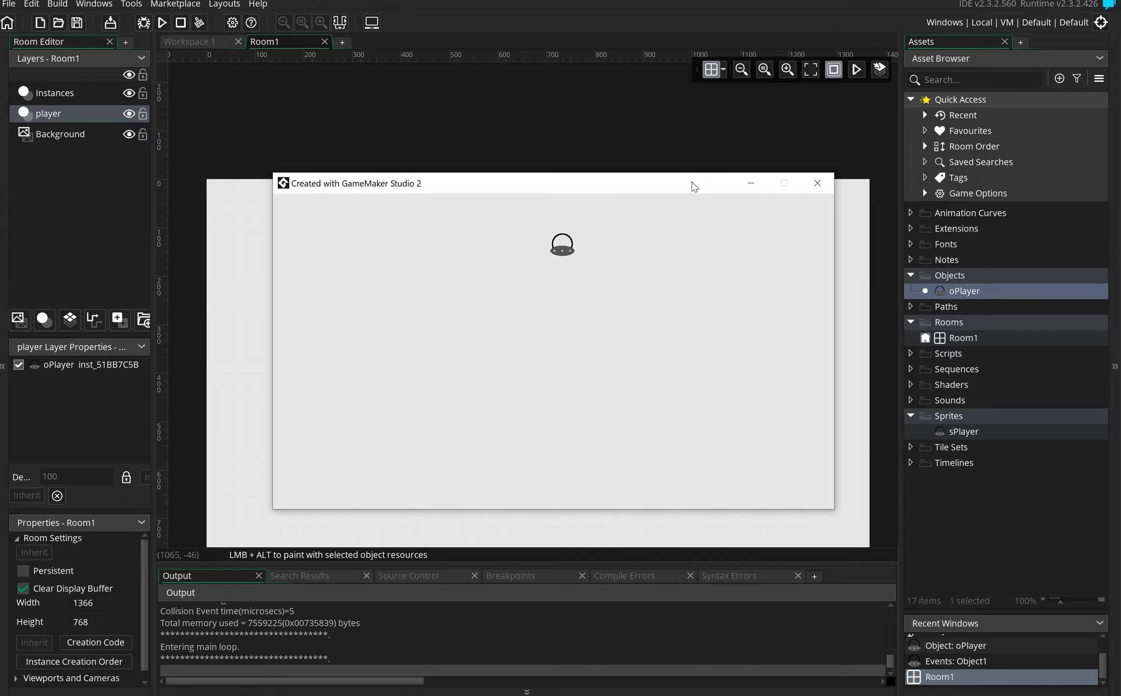
pyautogui.click(815, 183)
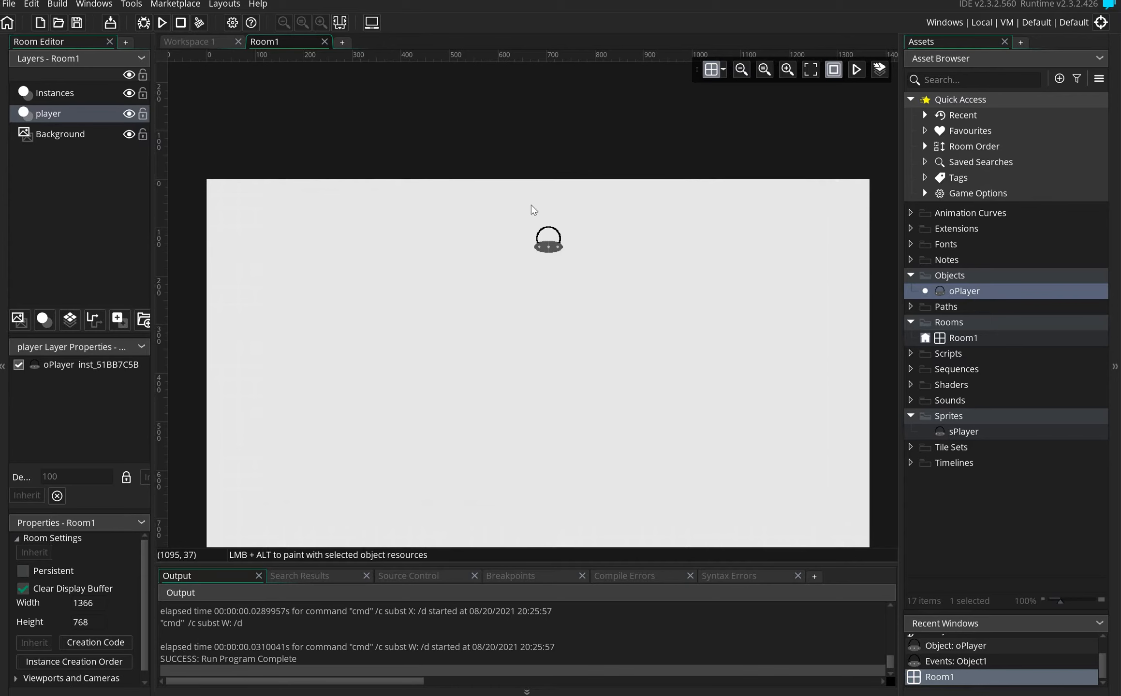
# Open the oPlayer object and add a Key Down - Right event to it
pyautogui.doubleClick(960, 292)
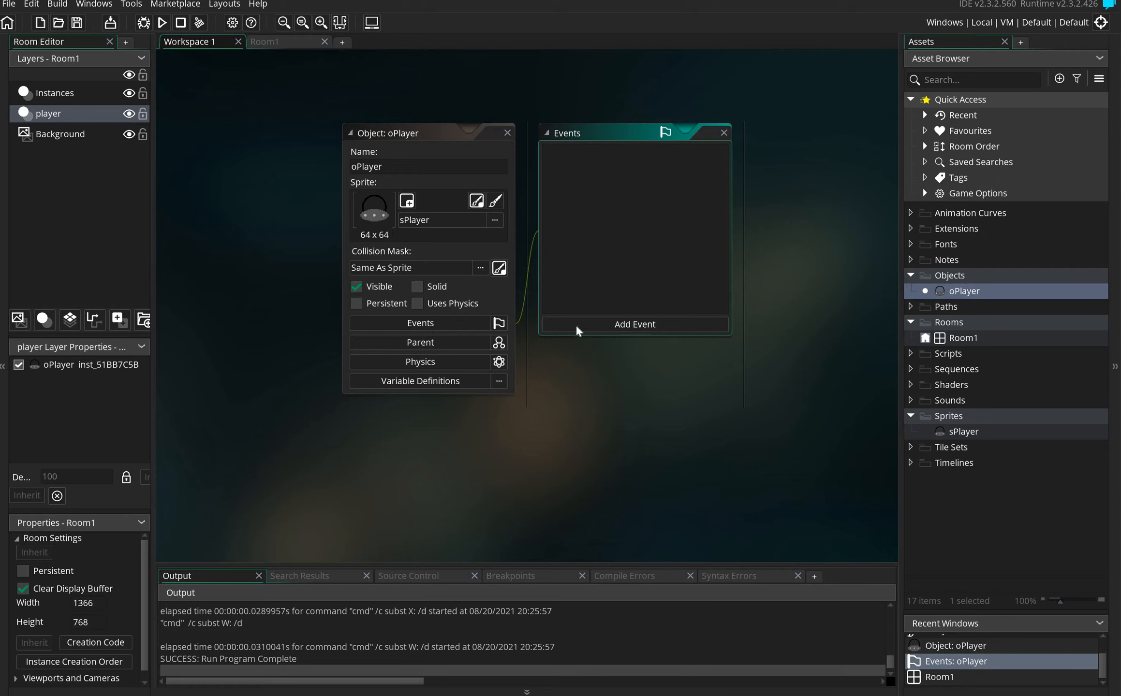
pyautogui.click(620, 329)
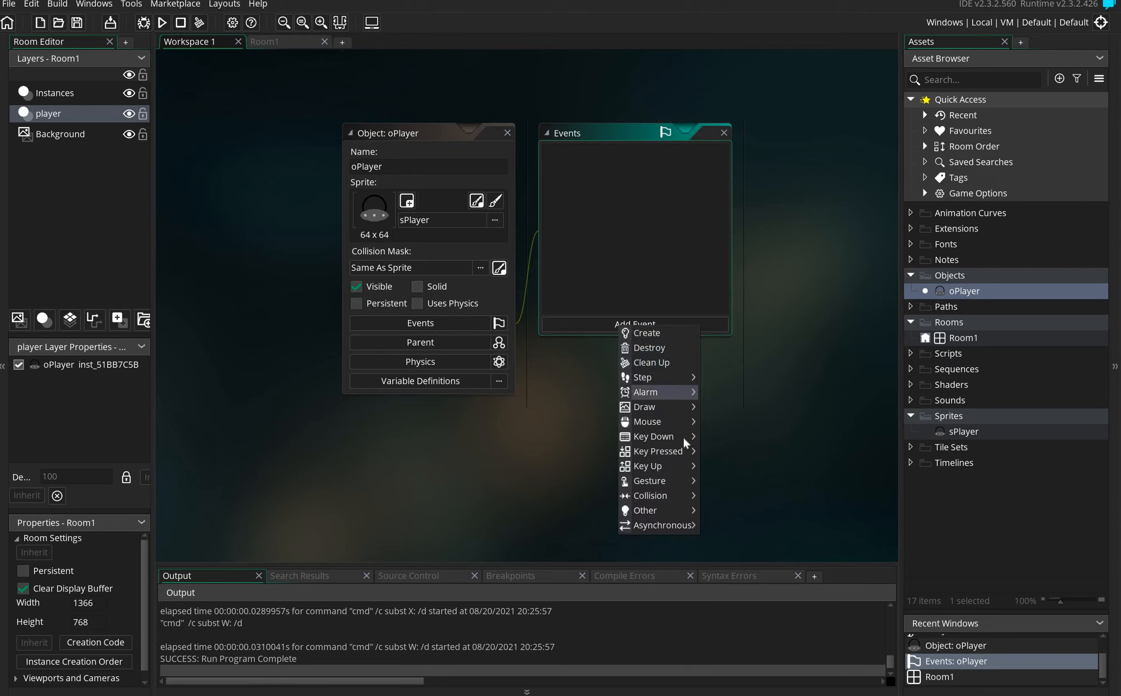
pyautogui.moveTo(683, 438)
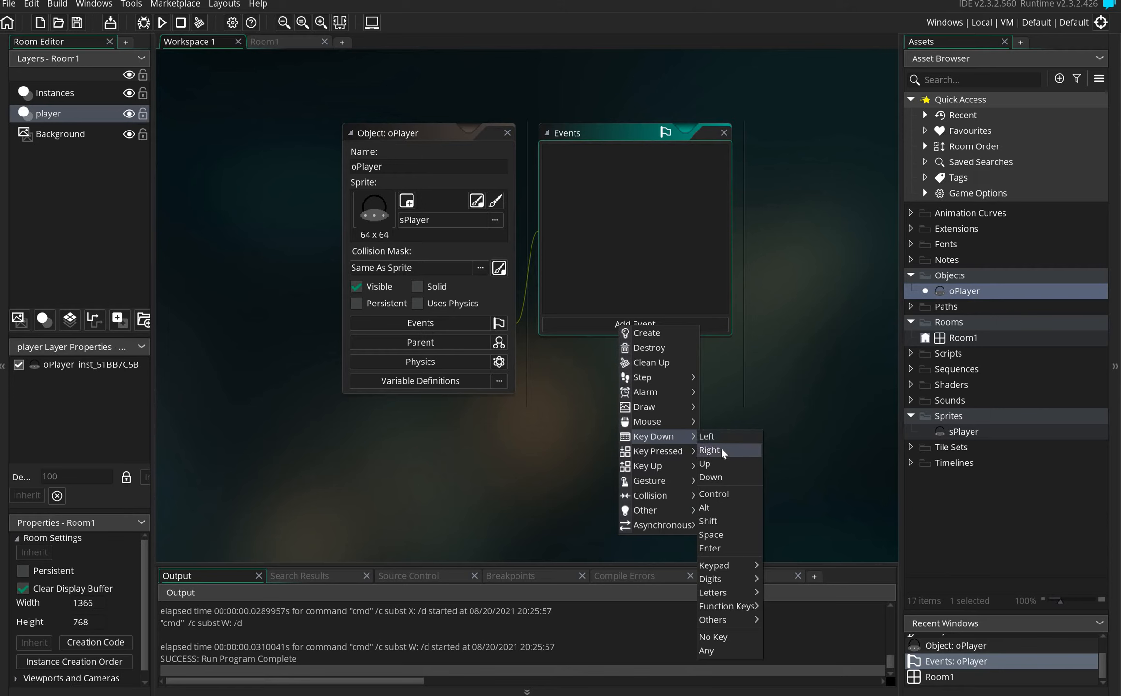
pyautogui.click(721, 449)
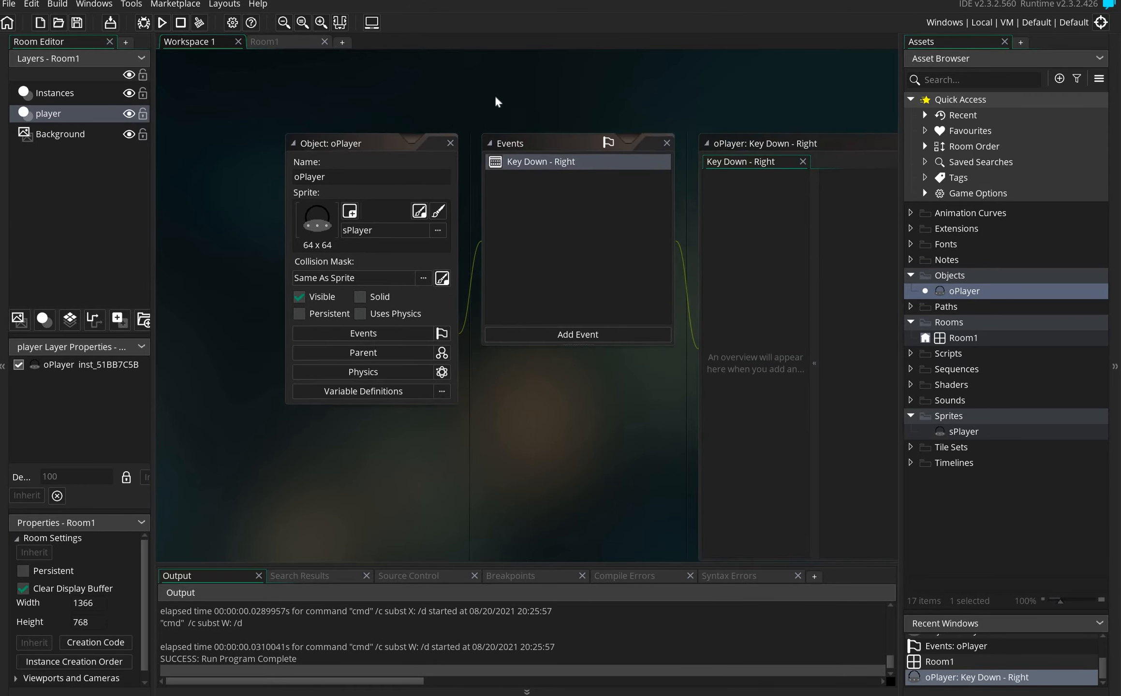
# Narrow the Key Down - Right event editor so it fits in the workspace beside the Events window
pyautogui.click(230, 135)
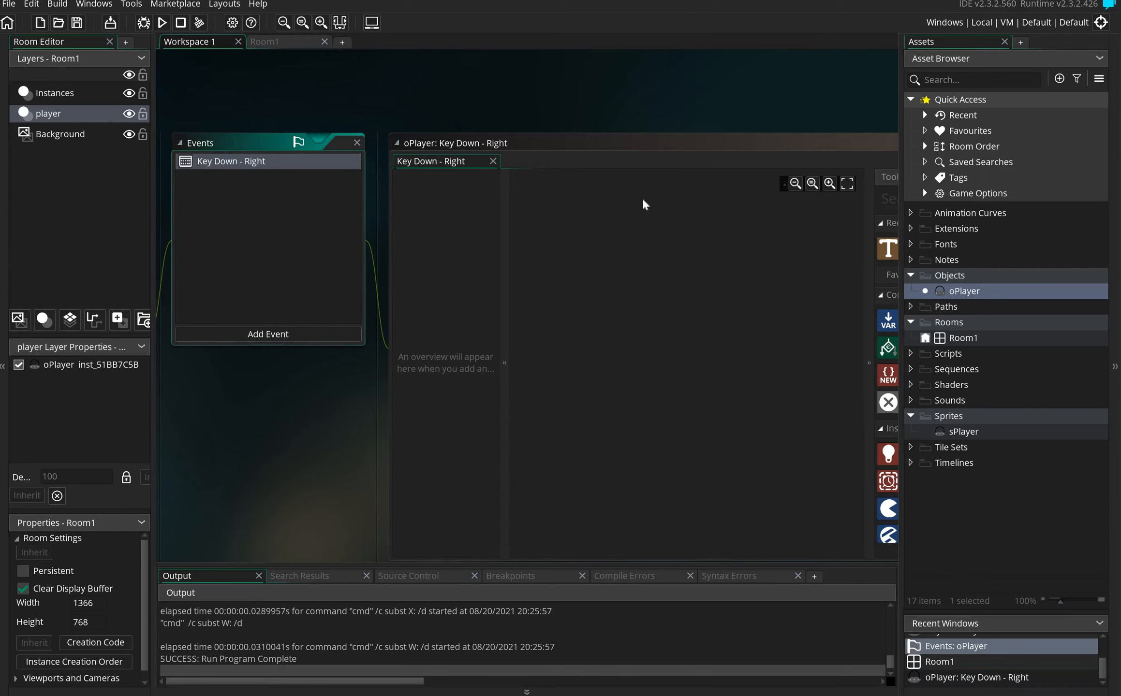
pyautogui.click(610, 254)
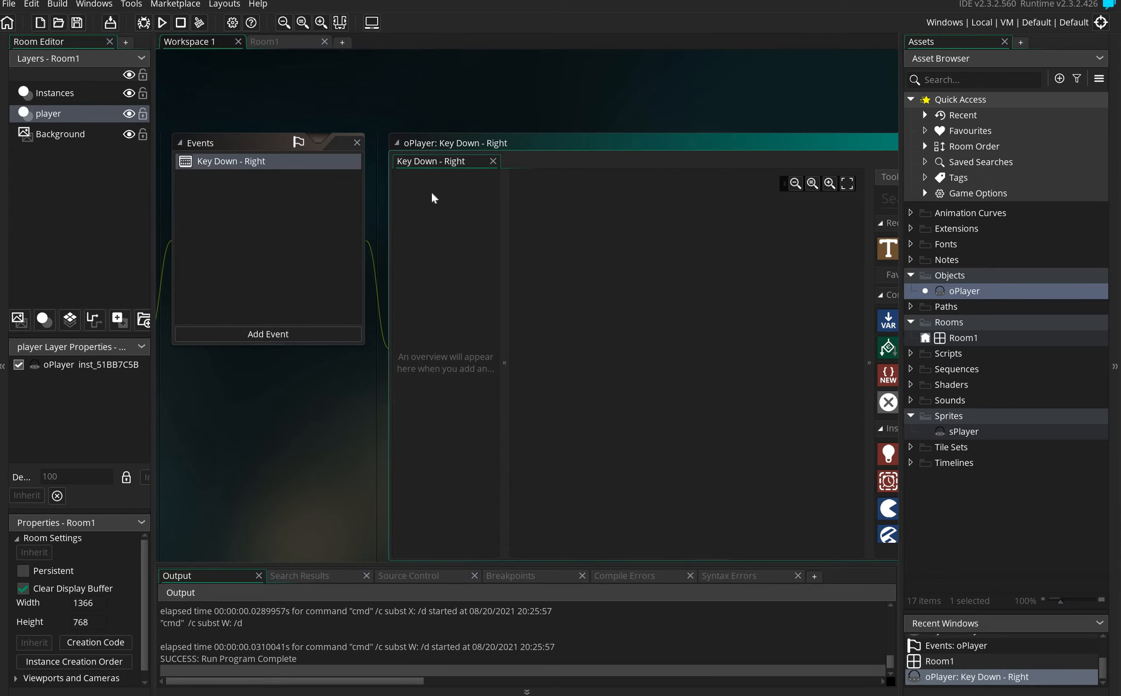
pyautogui.click(549, 101)
pyautogui.moveTo(550, 100); pyautogui.dragTo(344, 86, button='middle')
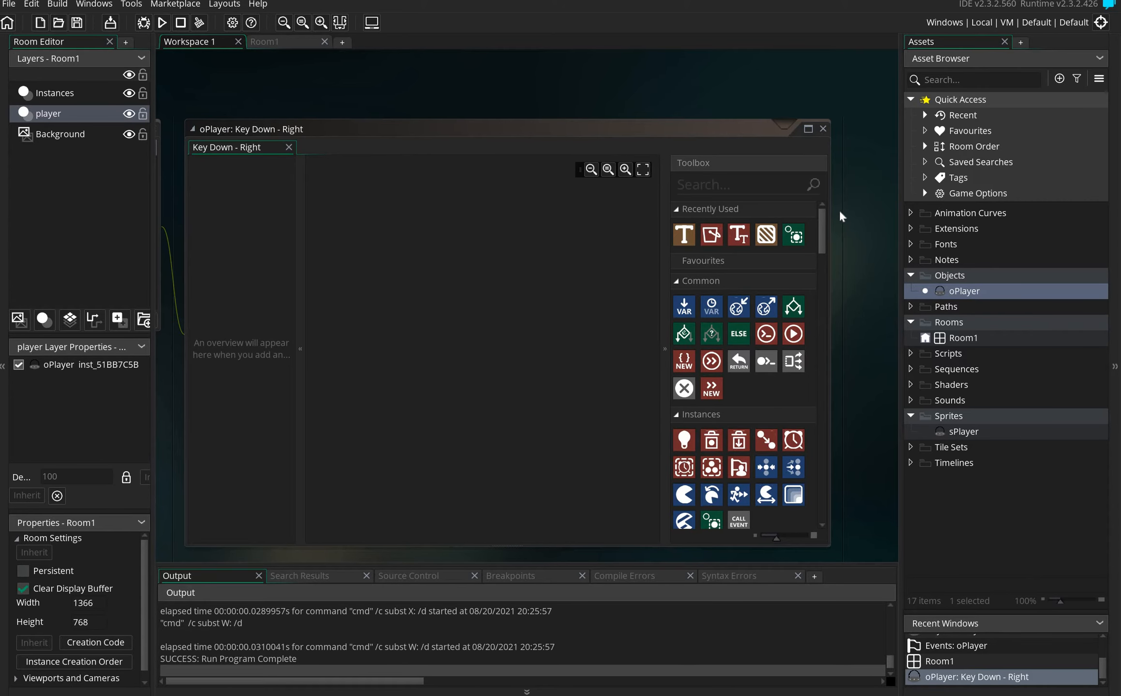
pyautogui.moveTo(843, 209); pyautogui.dragTo(697, 205)
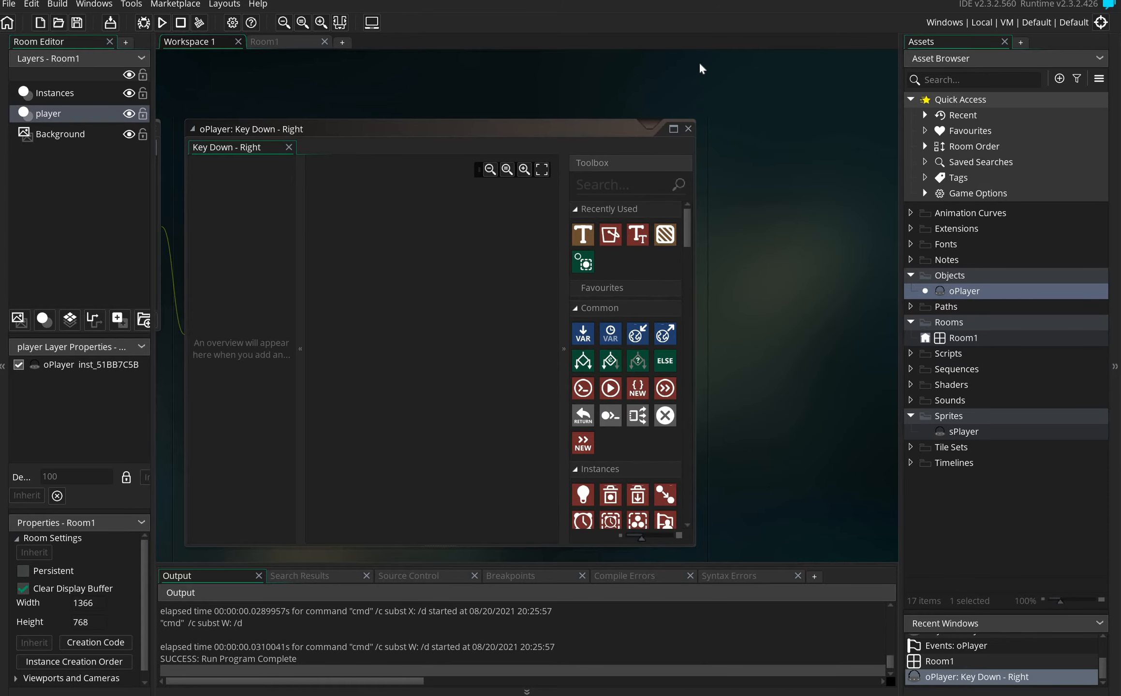
pyautogui.moveTo(699, 63); pyautogui.dragTo(685, 71, button='middle')
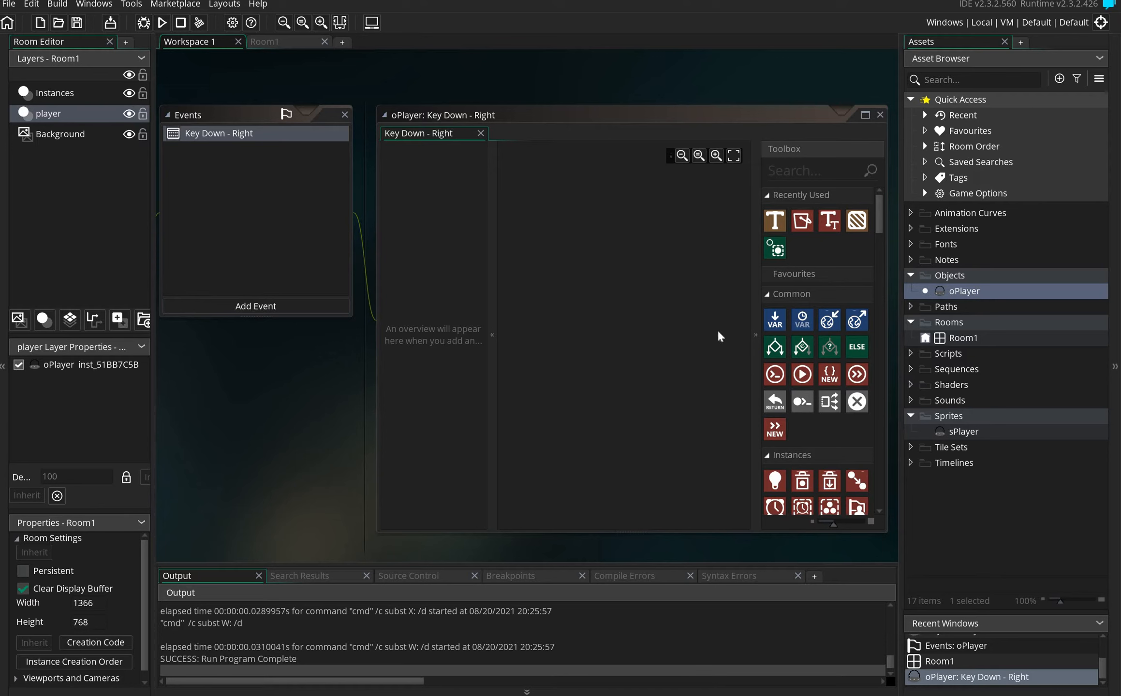
# Add an Assign Variable action to the Key Down - Right event that changes x by 5, with Relative enabled
pyautogui.moveTo(783, 323); pyautogui.dragTo(561, 230)
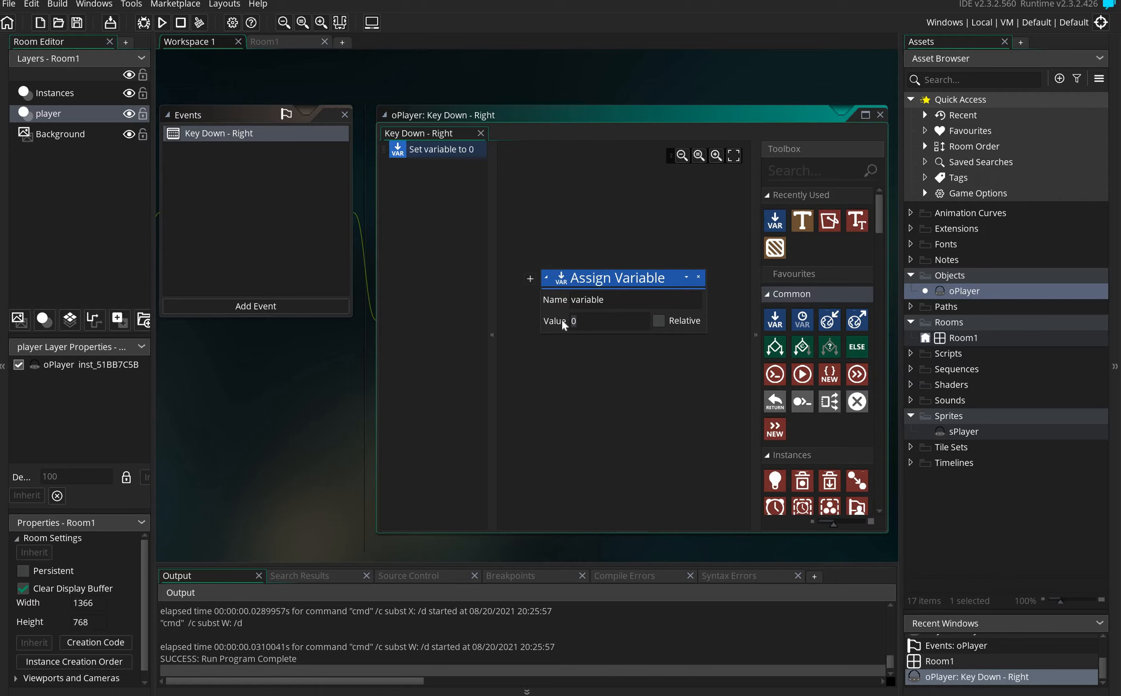
pyautogui.write('x')
pyautogui.click(578, 306)
pyautogui.press('Tab')
pyautogui.write('5')
pyautogui.click(660, 320)
# Run the game, test moving the player right, and close the game window
pyautogui.click(164, 22)
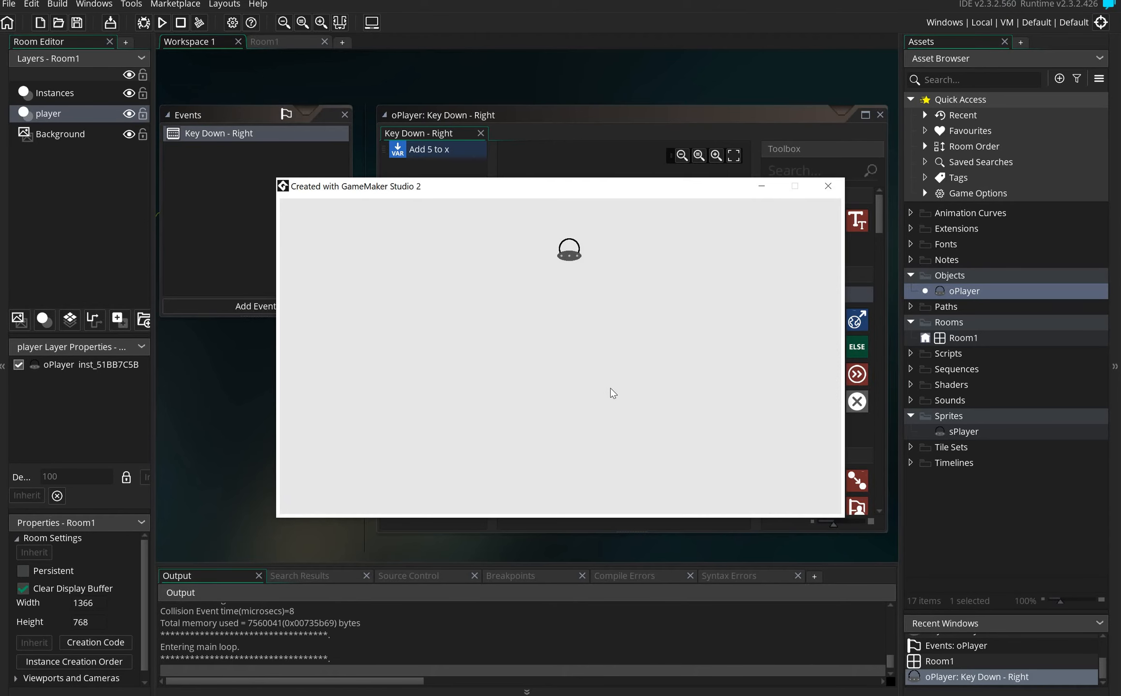
pyautogui.press('Right')
pyautogui.press('Right')
pyautogui.click(828, 189)
# Try the x assignment without Relative in a test run, moving right, and turn Relative back on
pyautogui.click(658, 321)
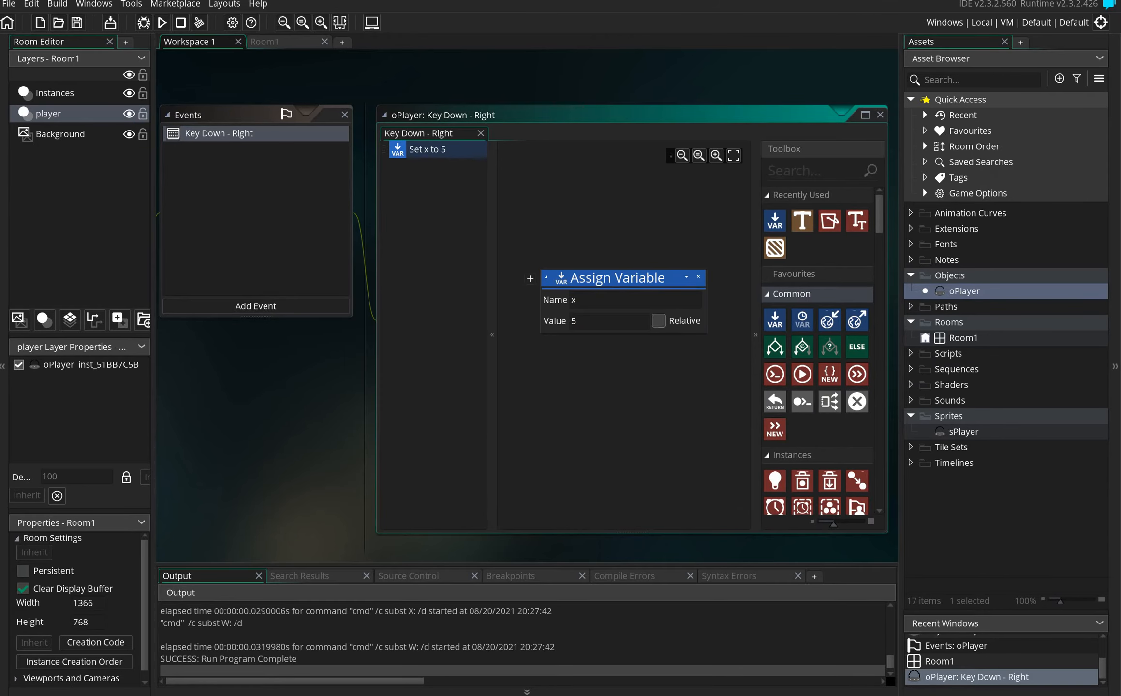
pyautogui.click(162, 22)
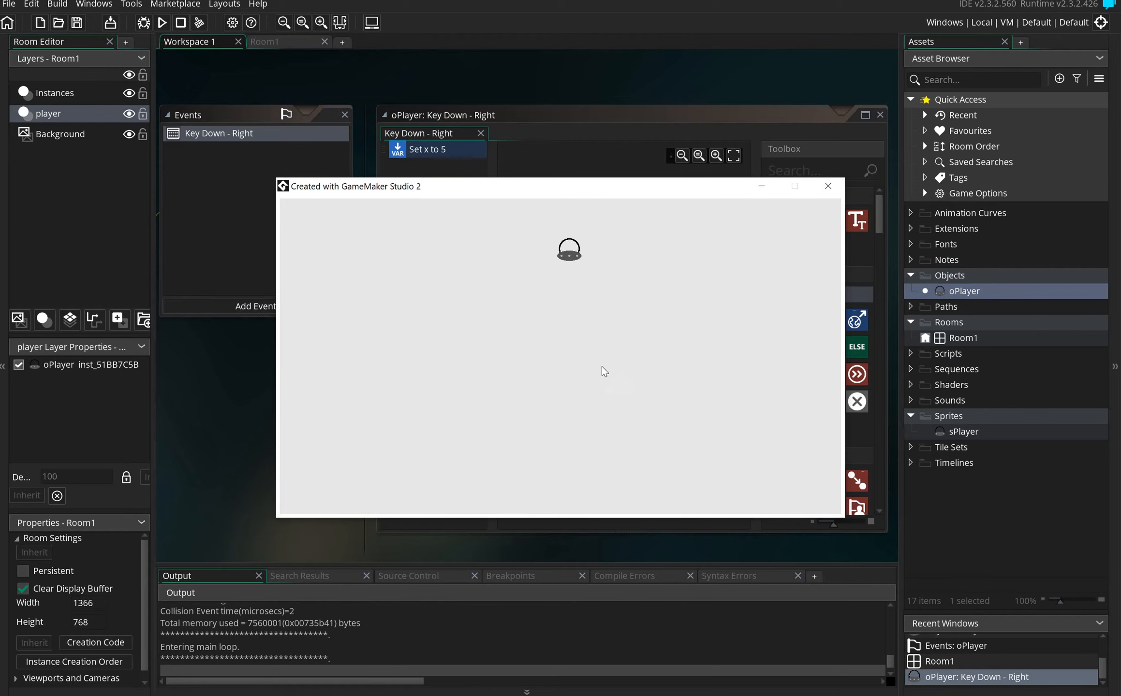
pyautogui.press('Right')
pyautogui.click(599, 143)
pyautogui.click(658, 321)
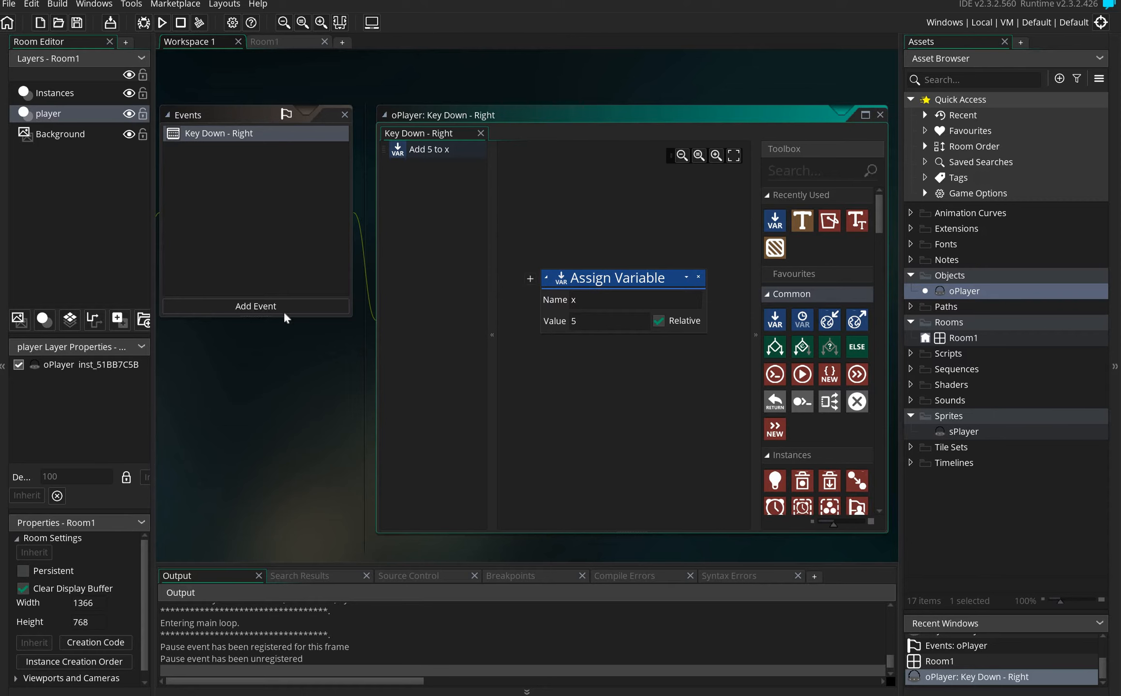
# Add a Key Down - Left event to oPlayer
pyautogui.click(245, 308)
pyautogui.moveTo(306, 417)
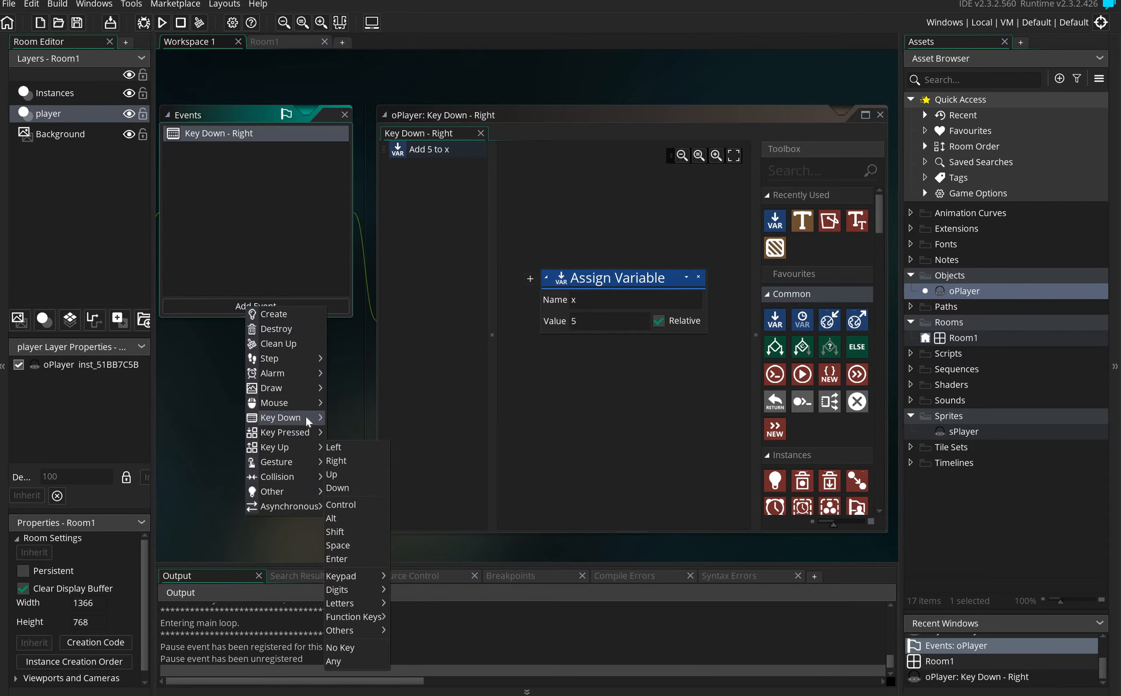
pyautogui.click(357, 417)
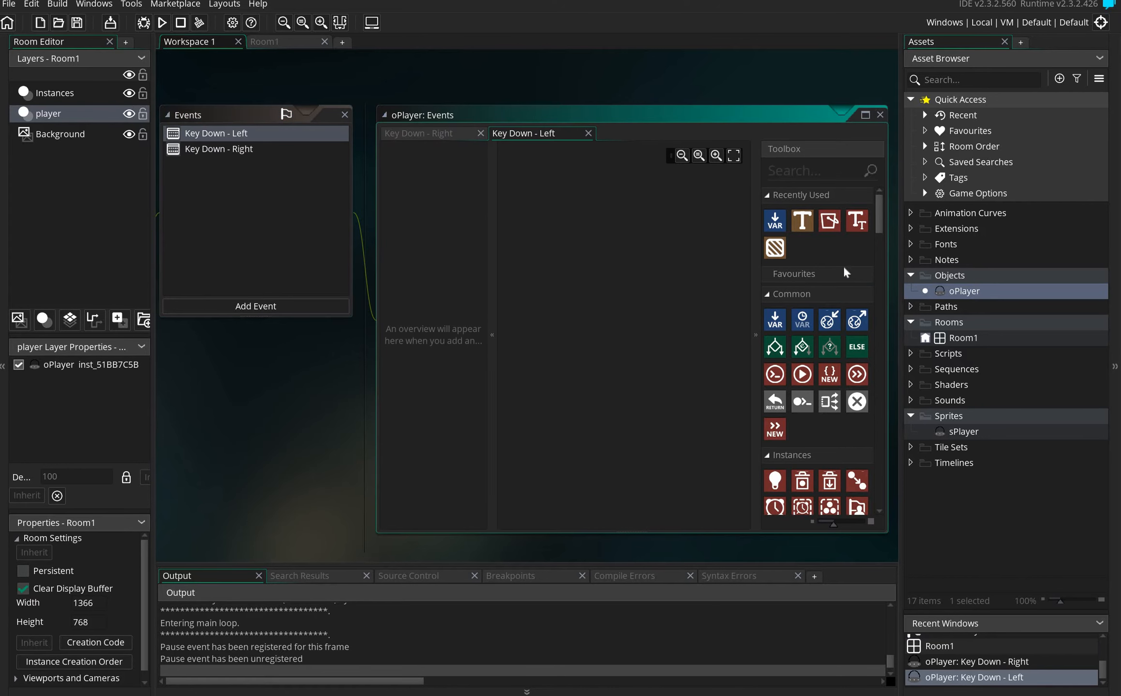
# Give the Key Down - Left event a Set Direction Fixed action pointing left and a Set Speed action with speed 5
pyautogui.scroll(-5, 834, 296)
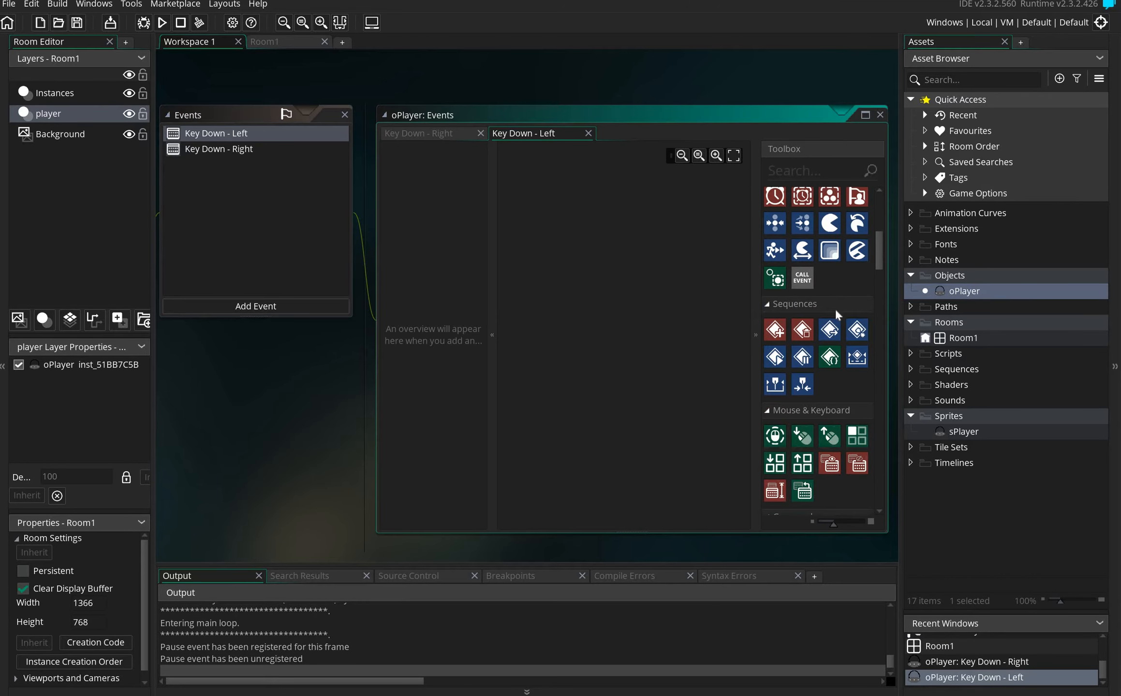
pyautogui.scroll(-5, 837, 308)
pyautogui.moveTo(802, 304); pyautogui.dragTo(604, 243)
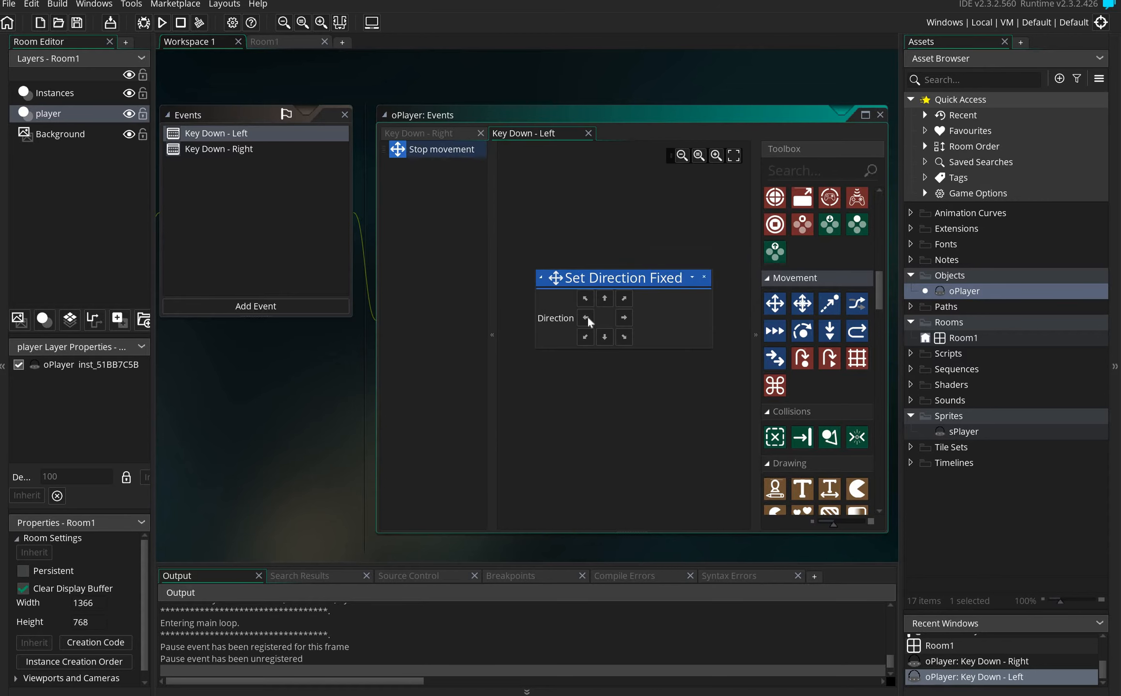
pyautogui.click(587, 318)
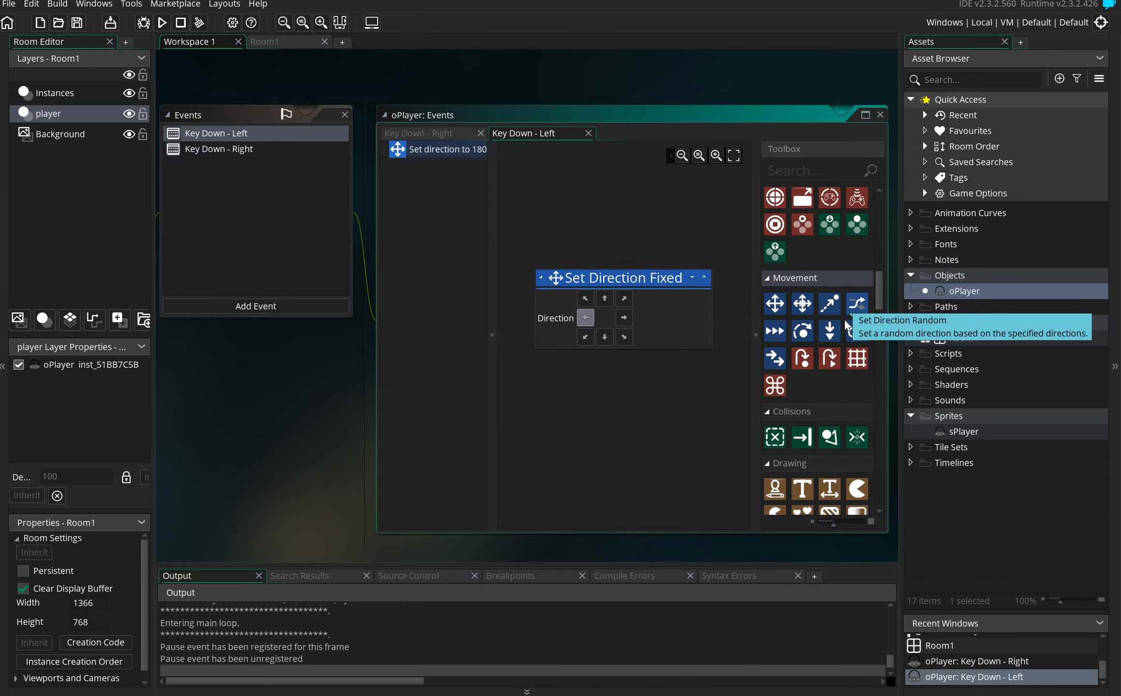
pyautogui.moveTo(771, 336); pyautogui.dragTo(570, 368)
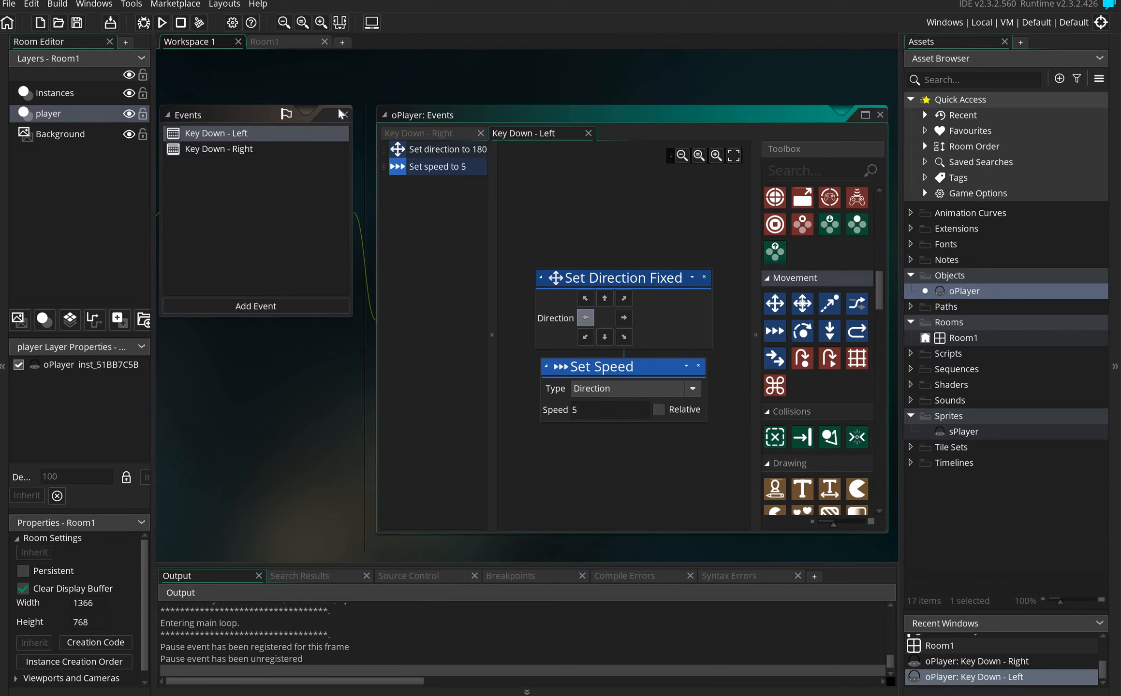
# Compare the actions of the Key Down - Right and Key Down - Left events
pyautogui.click(457, 132)
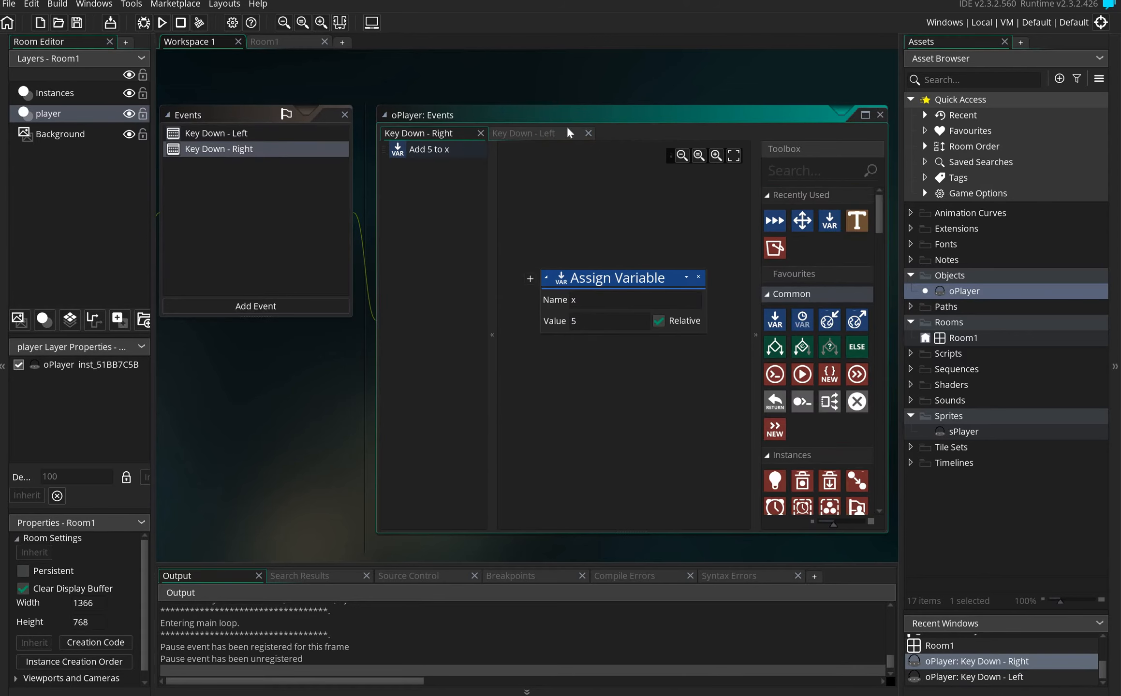
pyautogui.click(567, 127)
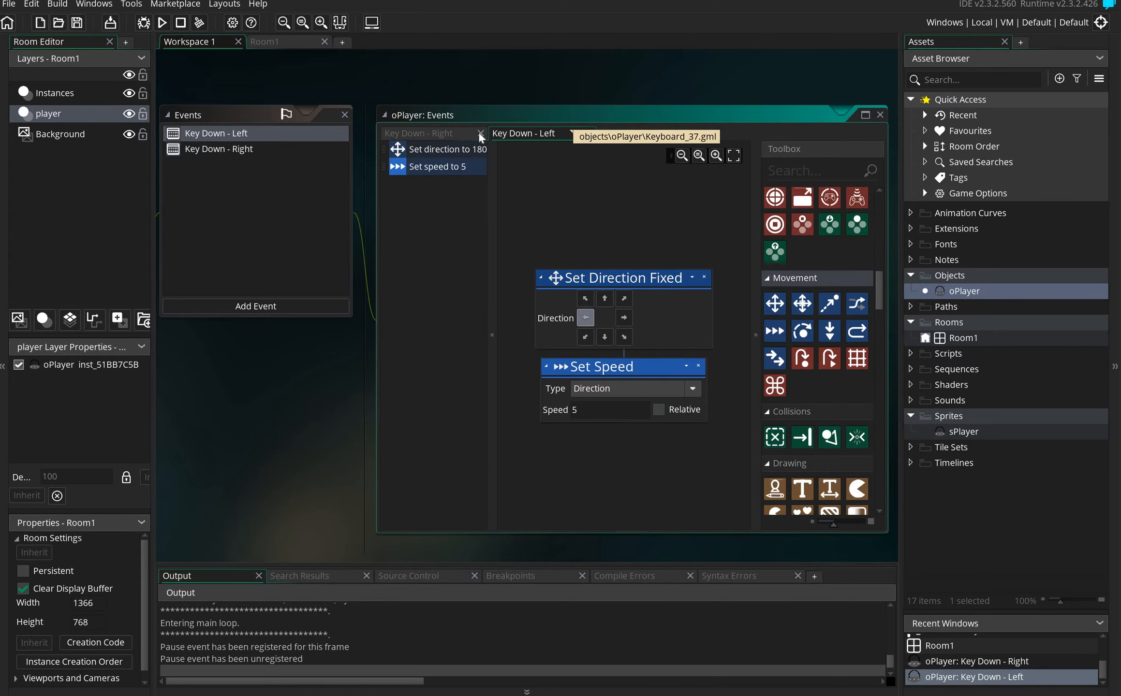
pyautogui.click(448, 133)
pyautogui.click(554, 132)
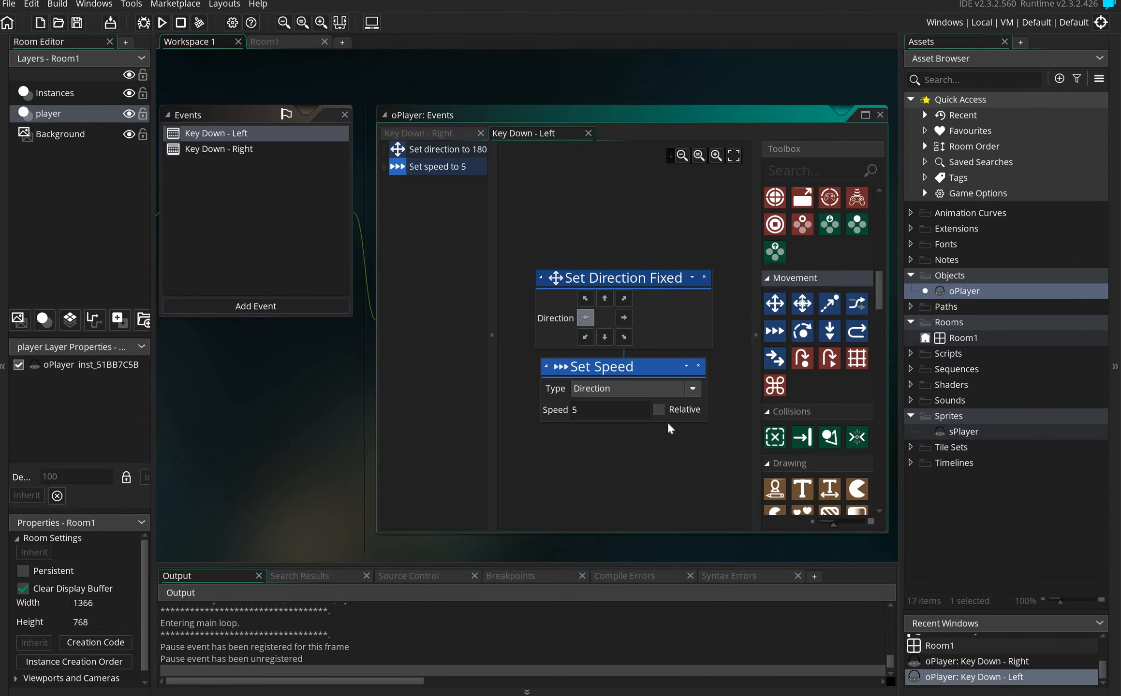
pyautogui.click(444, 134)
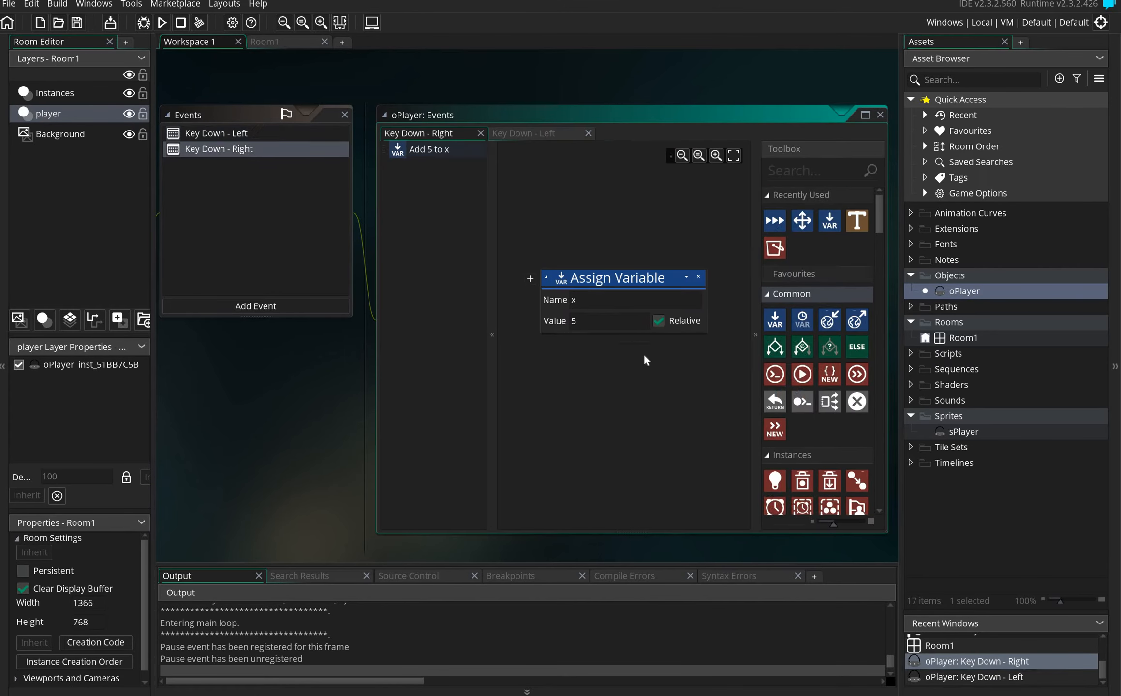
pyautogui.click(522, 135)
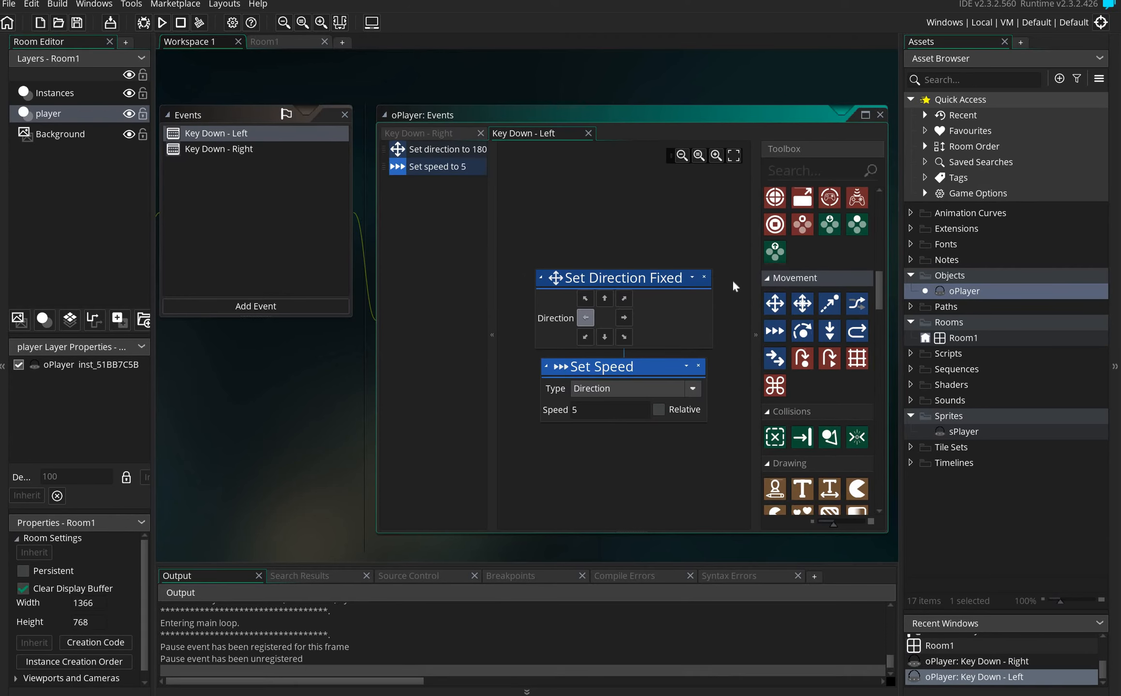
# Run the game, test moving the player right and left, and close the game window
pyautogui.click(163, 23)
pyautogui.click(614, 375)
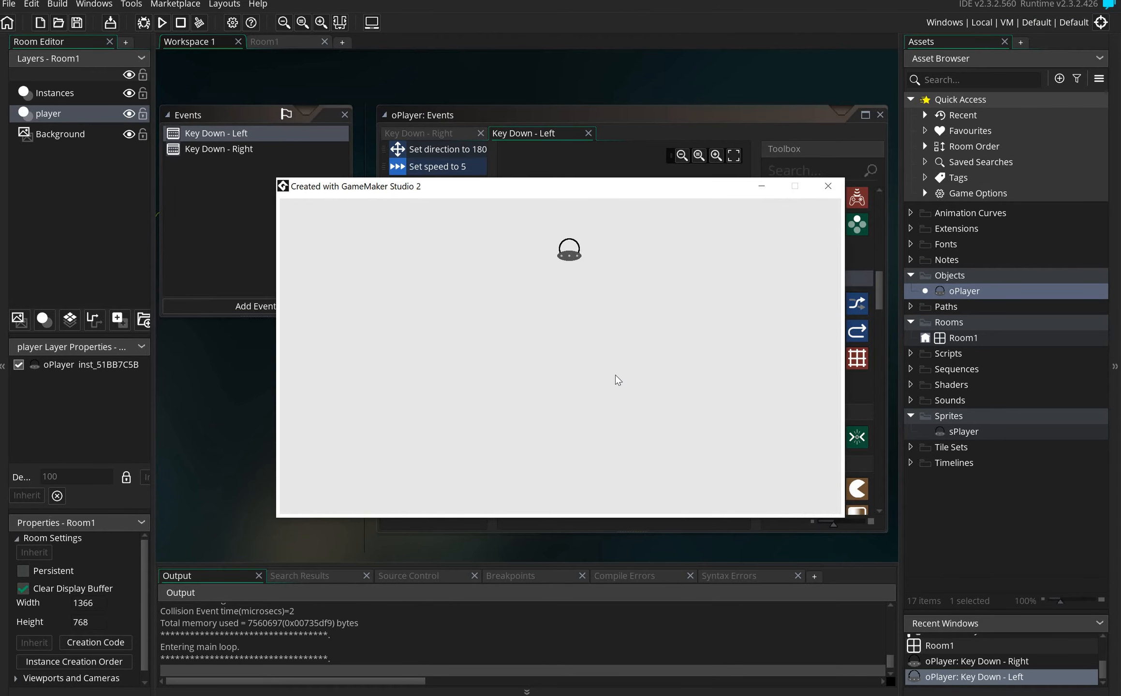
pyautogui.press('Right')
pyautogui.press('Left')
pyautogui.press('Left')
pyautogui.click(829, 186)
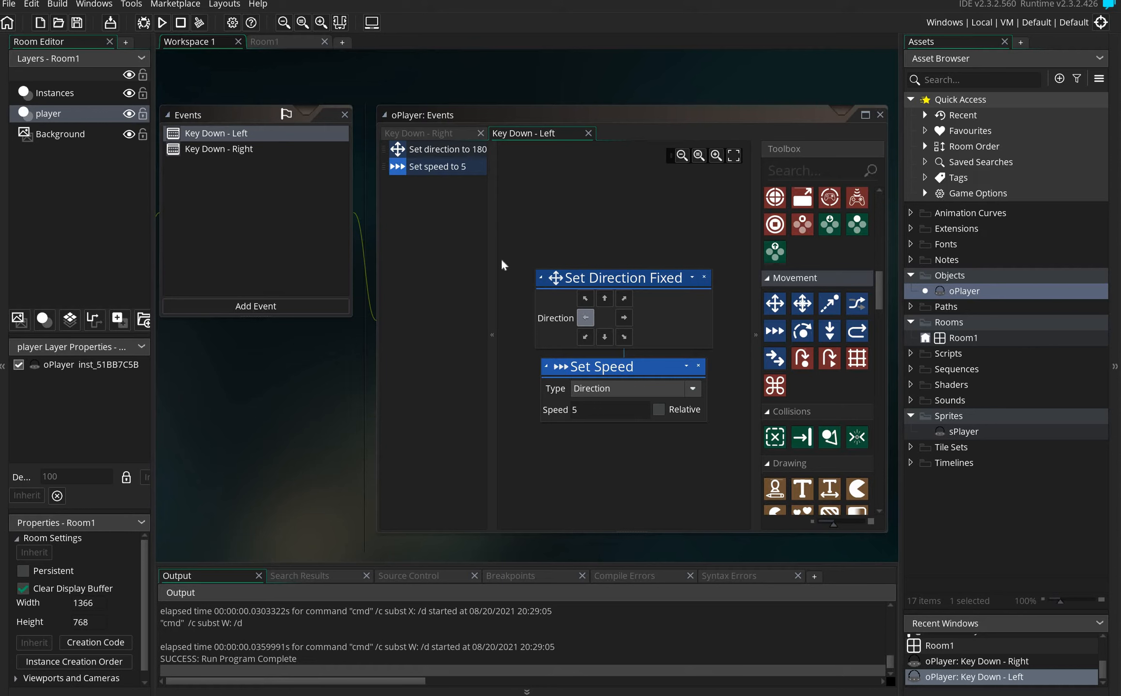
# Add a Key Down - No Key event with a Set Direction Fixed action without direction and a Set Speed action of 0
pyautogui.click(279, 299)
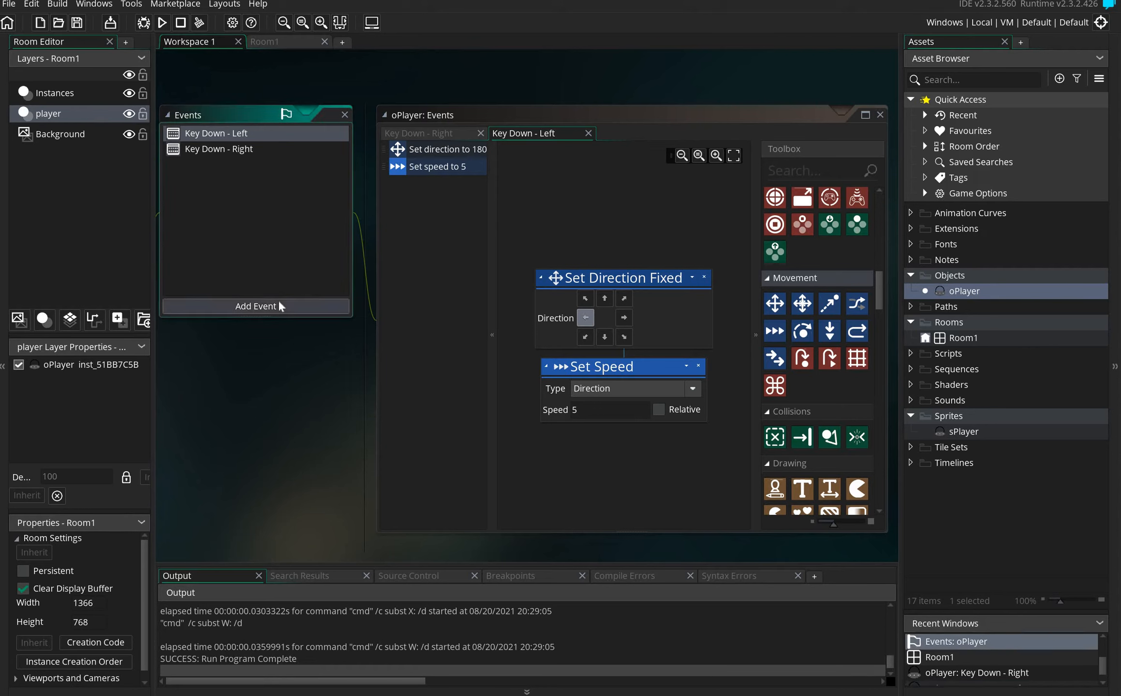
pyautogui.moveTo(335, 416)
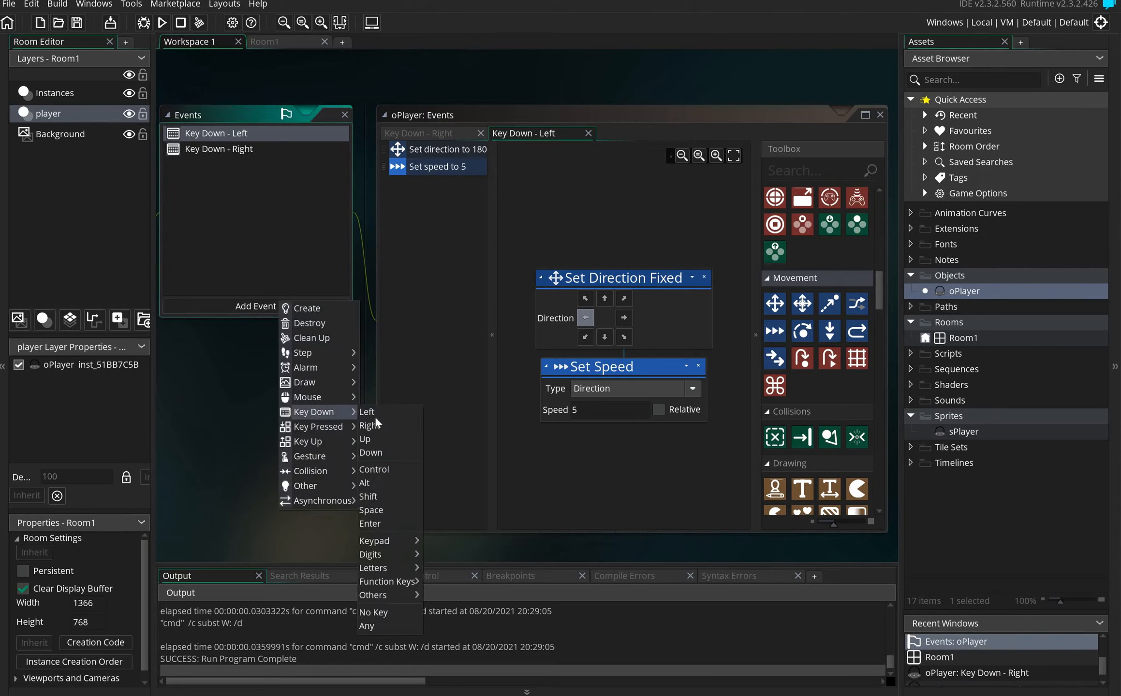
pyautogui.click(389, 612)
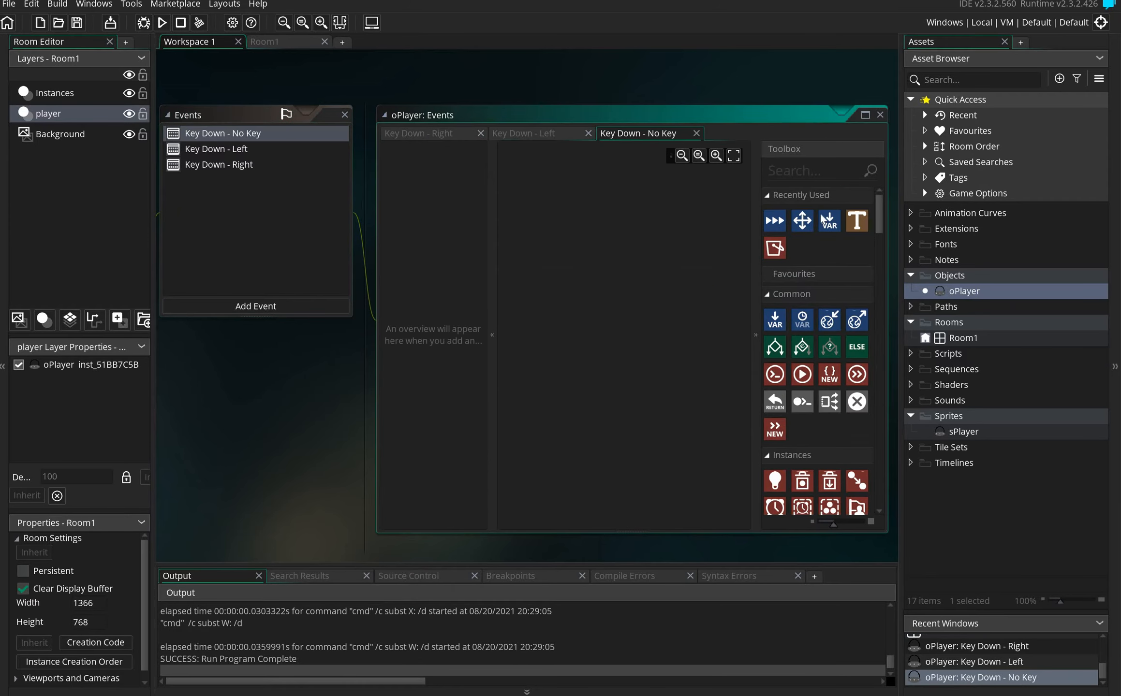
pyautogui.moveTo(801, 222); pyautogui.dragTo(595, 274)
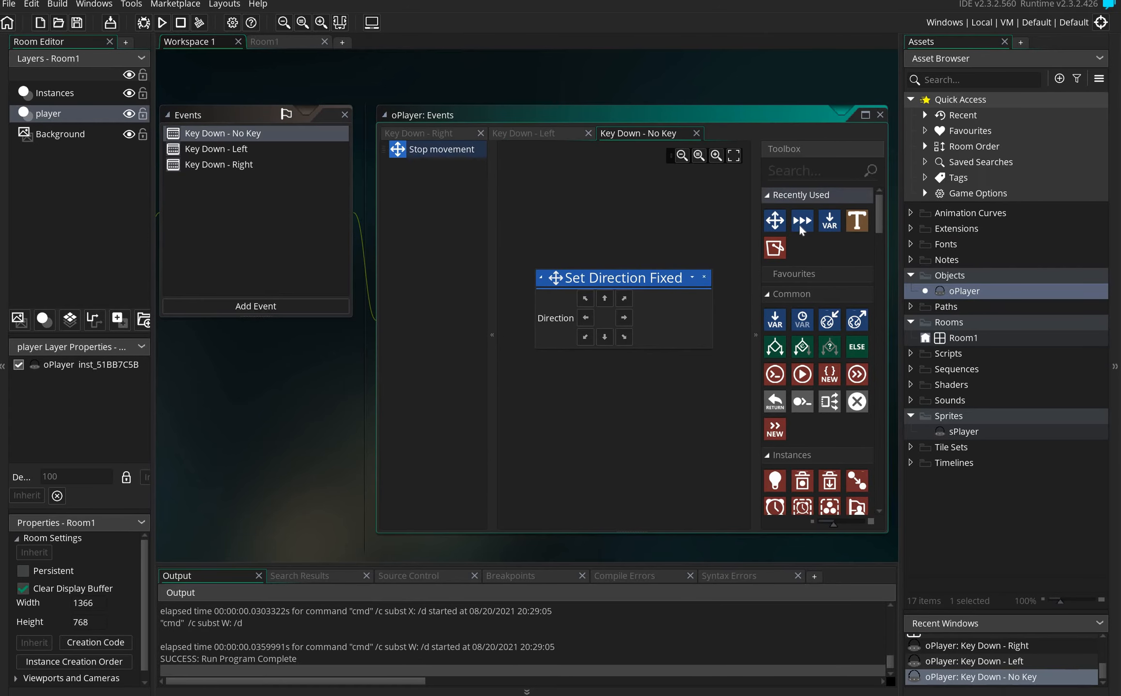
pyautogui.moveTo(801, 222); pyautogui.dragTo(629, 382)
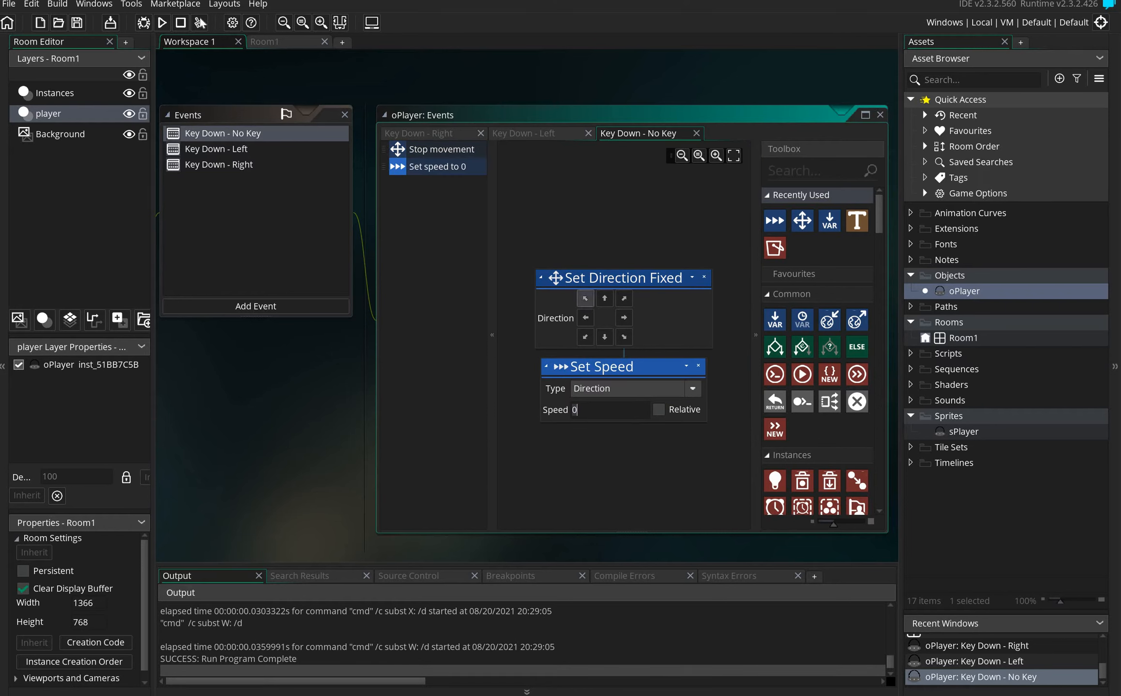
# Run the game and alternate right and left movement to check that the player stops when no key is held
pyautogui.click(162, 22)
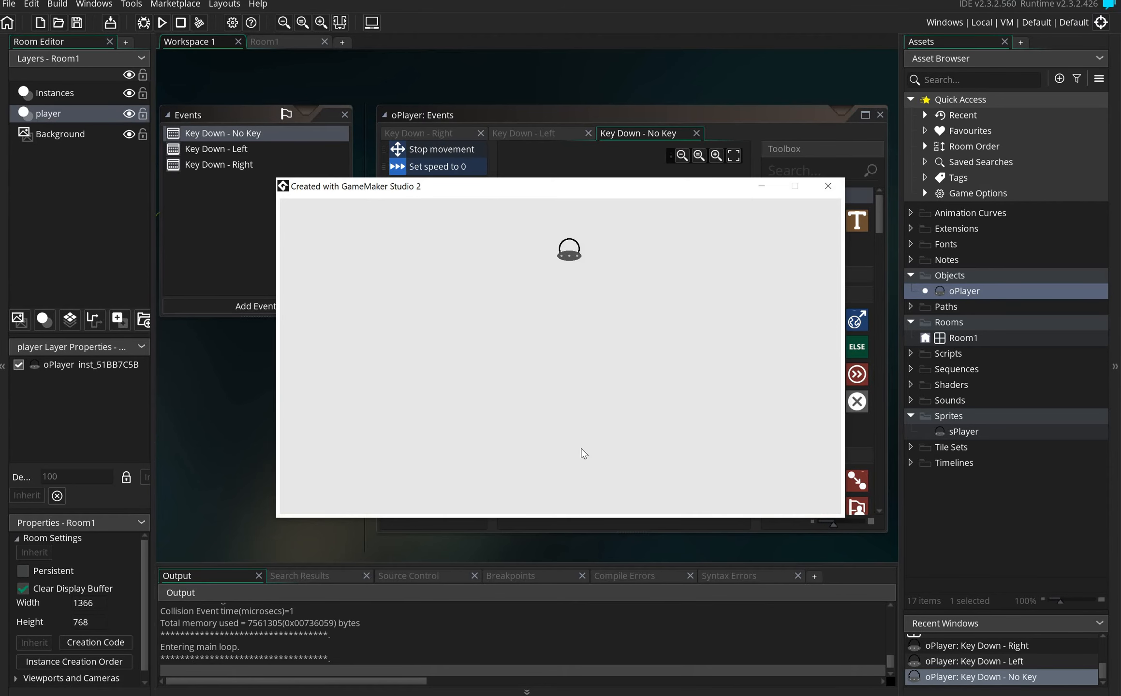
pyautogui.press('Right')
pyautogui.press('Left')
pyautogui.press('Right')
pyautogui.press('Left')
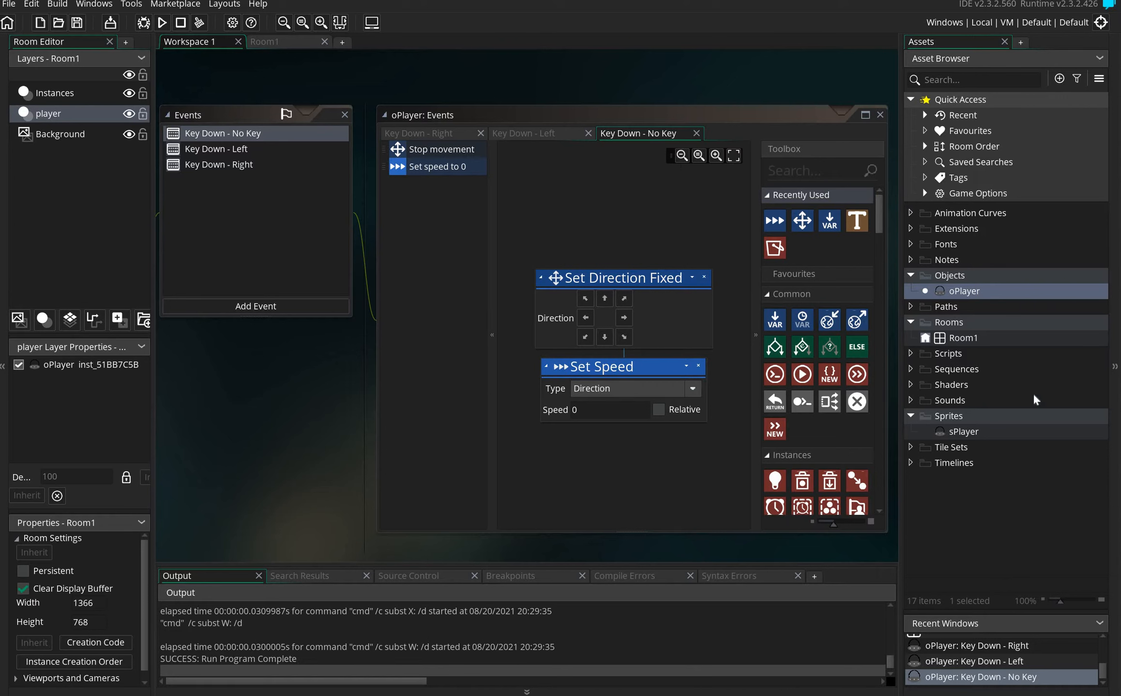
# Create a new sprite in the Sprites group and name it sEnemy
pyautogui.click(953, 415)
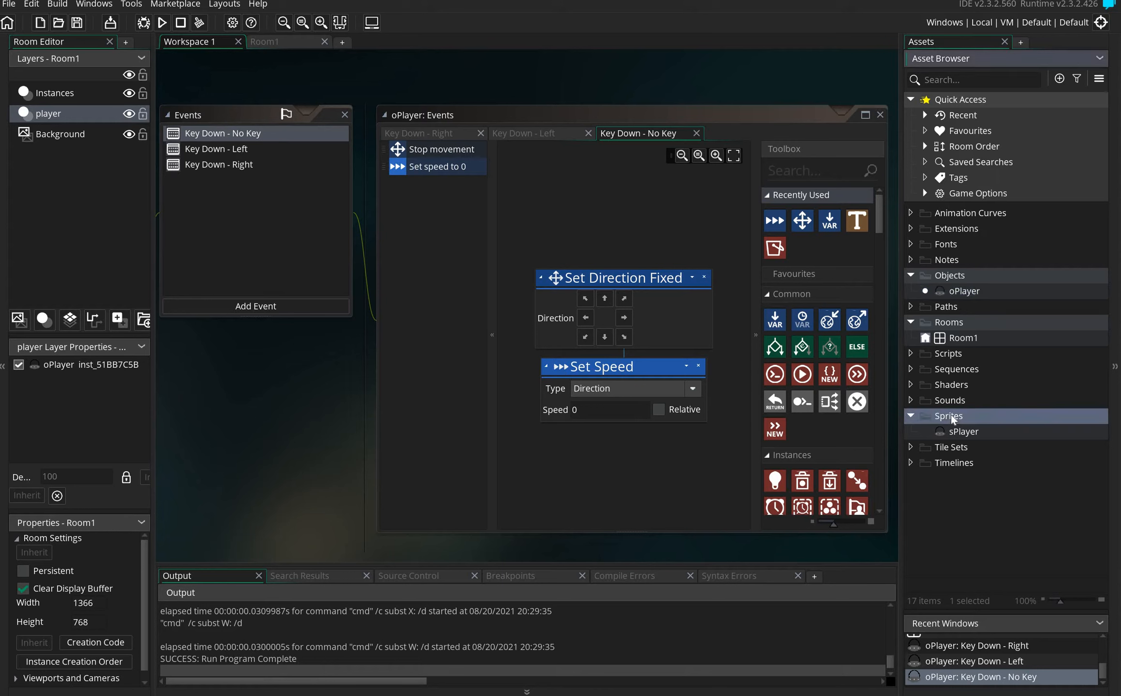
pyautogui.rightClick(951, 415)
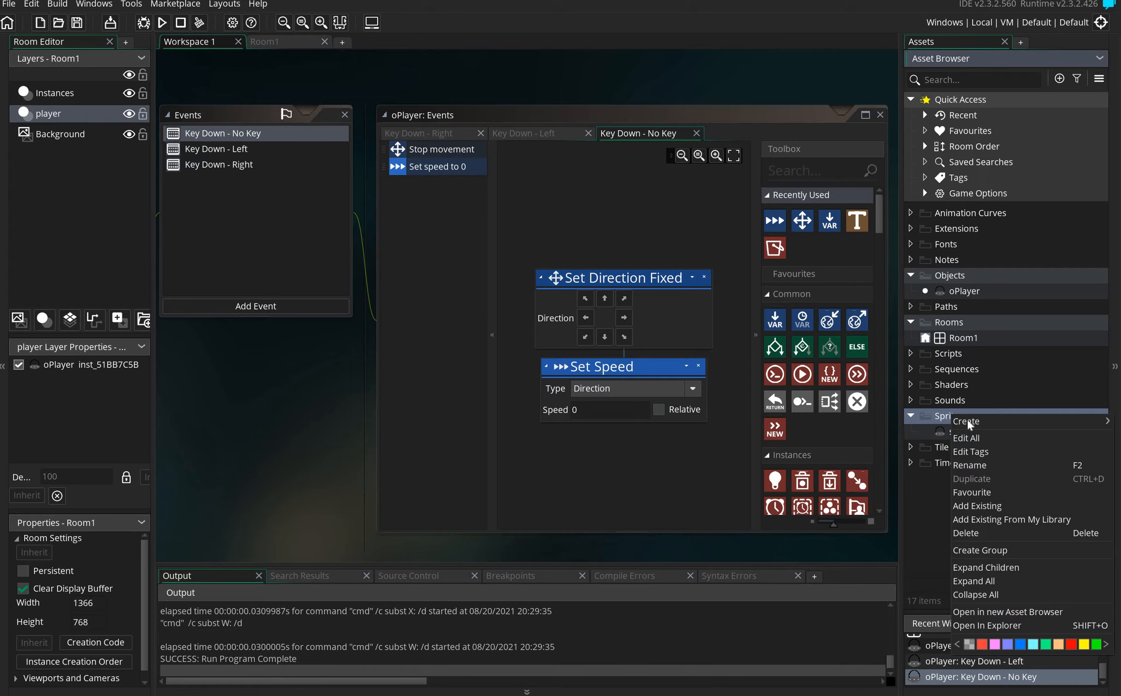
pyautogui.moveTo(967, 420)
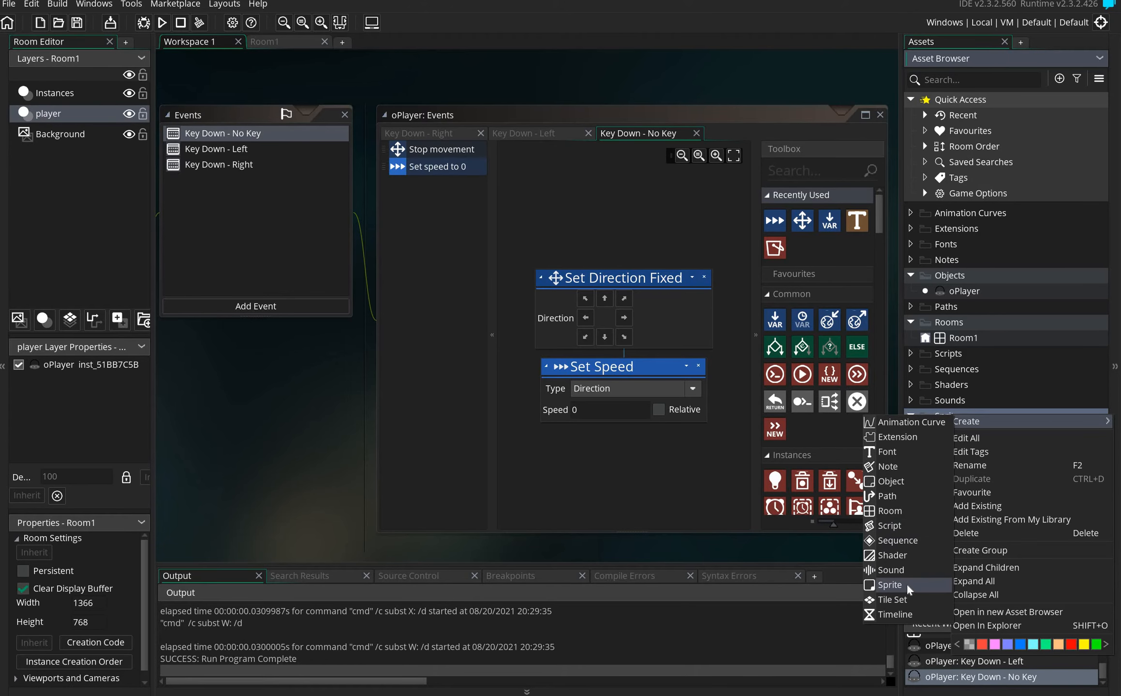
pyautogui.click(890, 584)
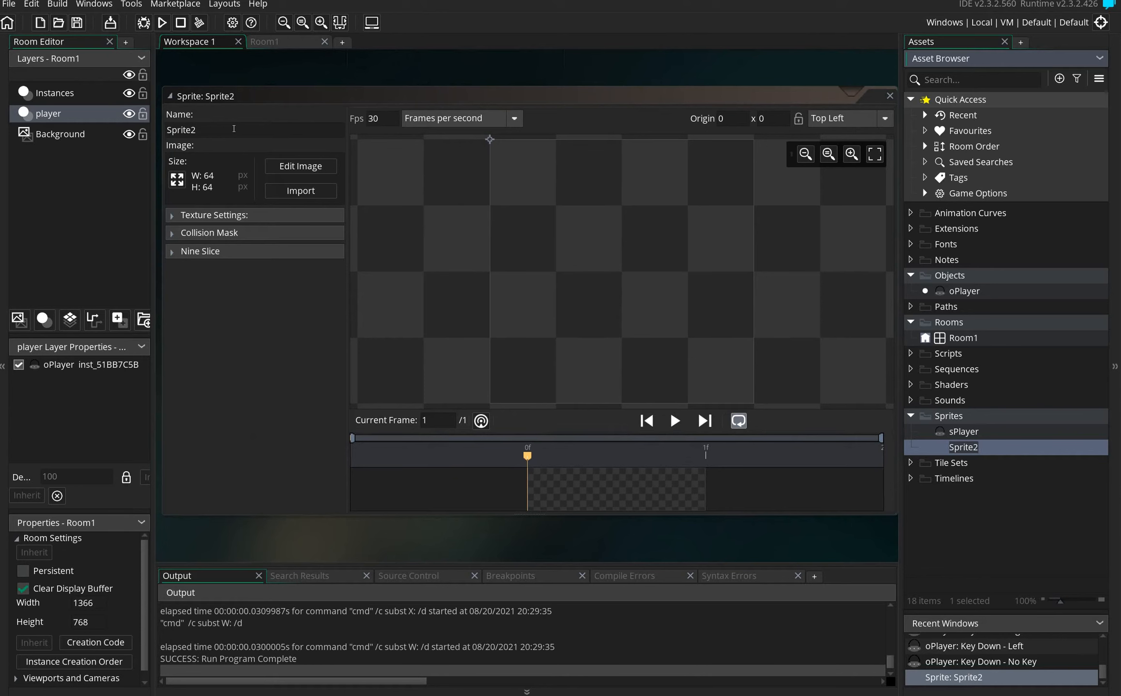
pyautogui.doubleClick(234, 129)
pyautogui.write('sE')
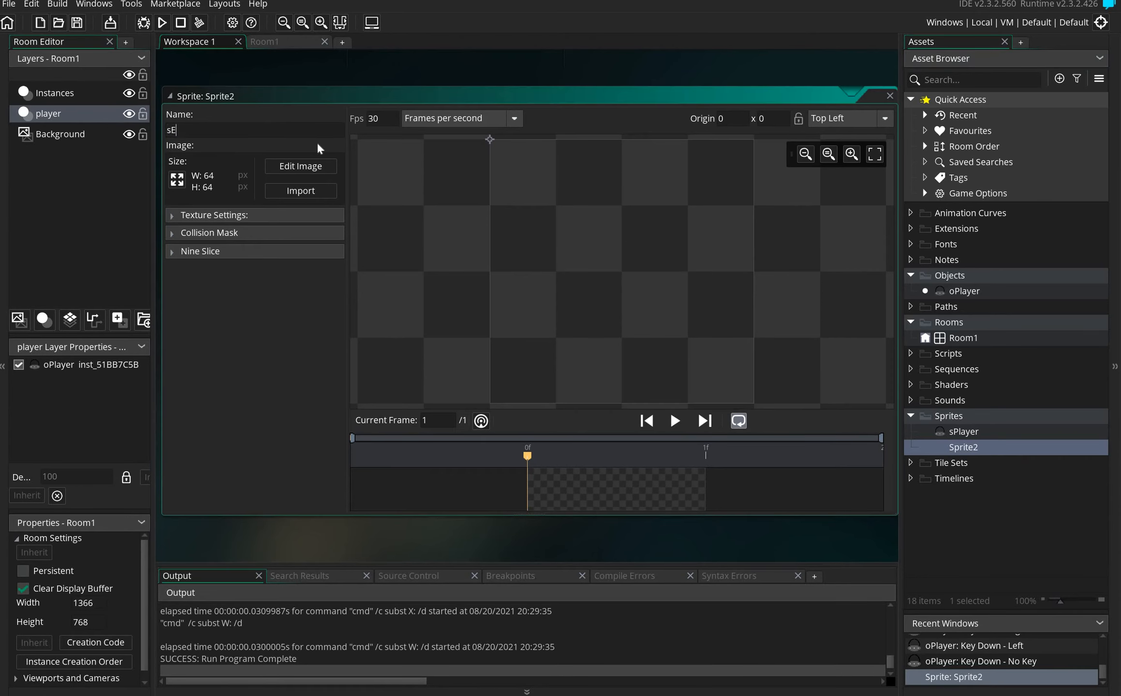
pyautogui.write('nemy')
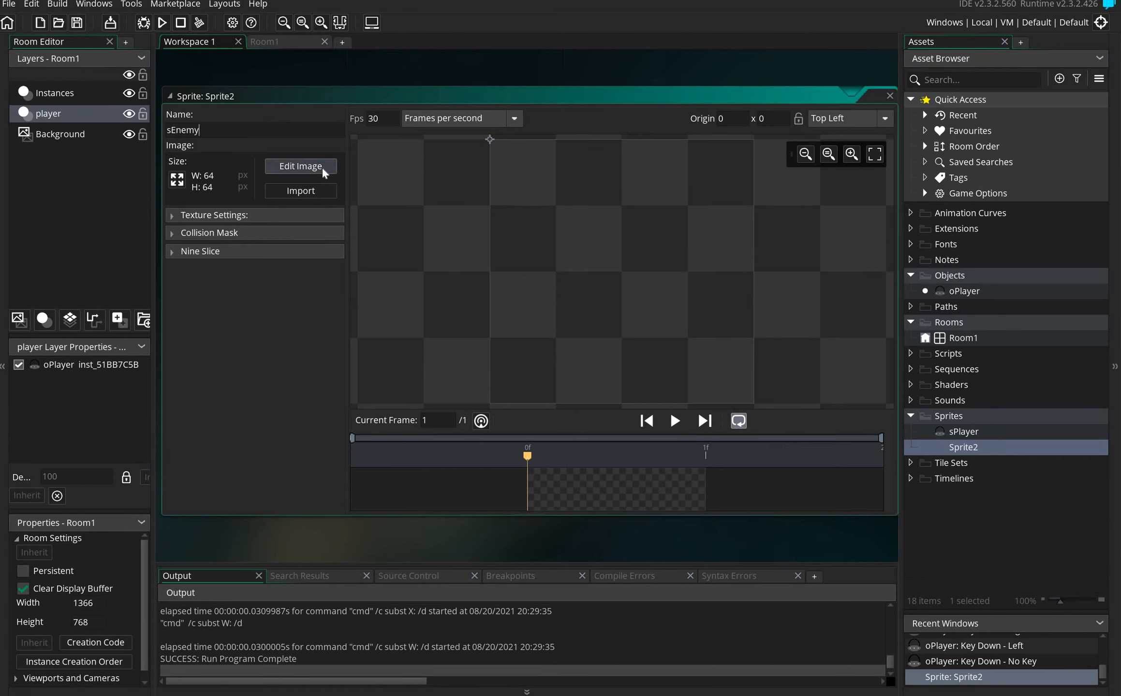
# Edit the sEnemy image and draw a white triangle outline with its base from (4, 50) to (61, 50) and its apex centred above
pyautogui.click(321, 170)
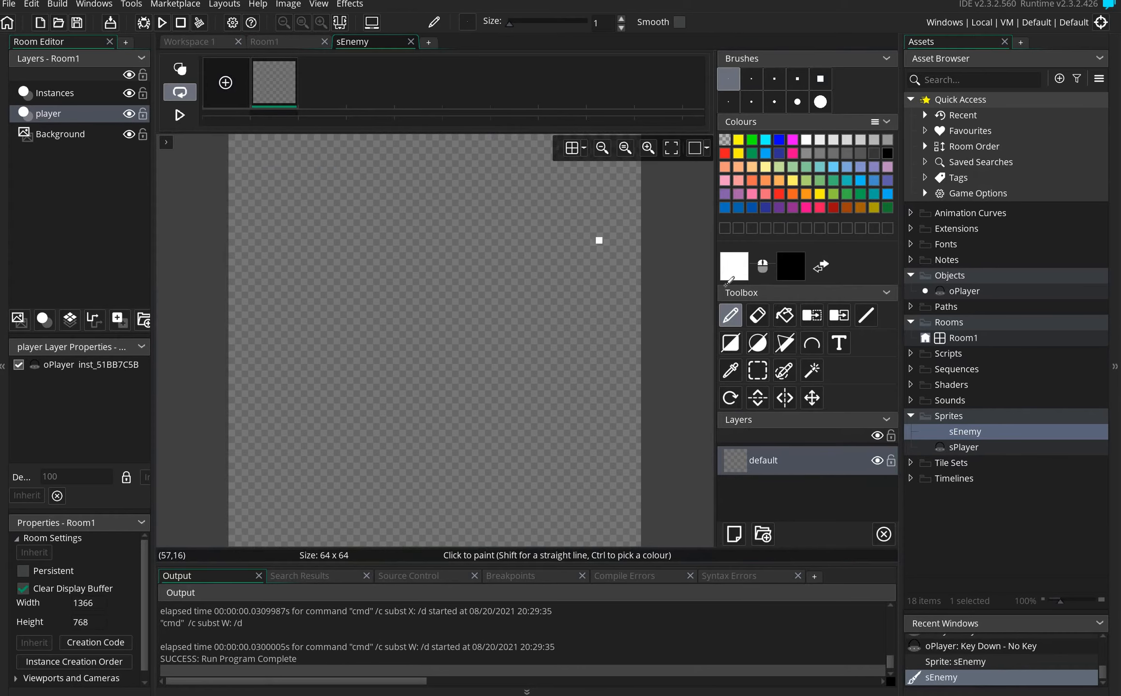
pyautogui.click(785, 343)
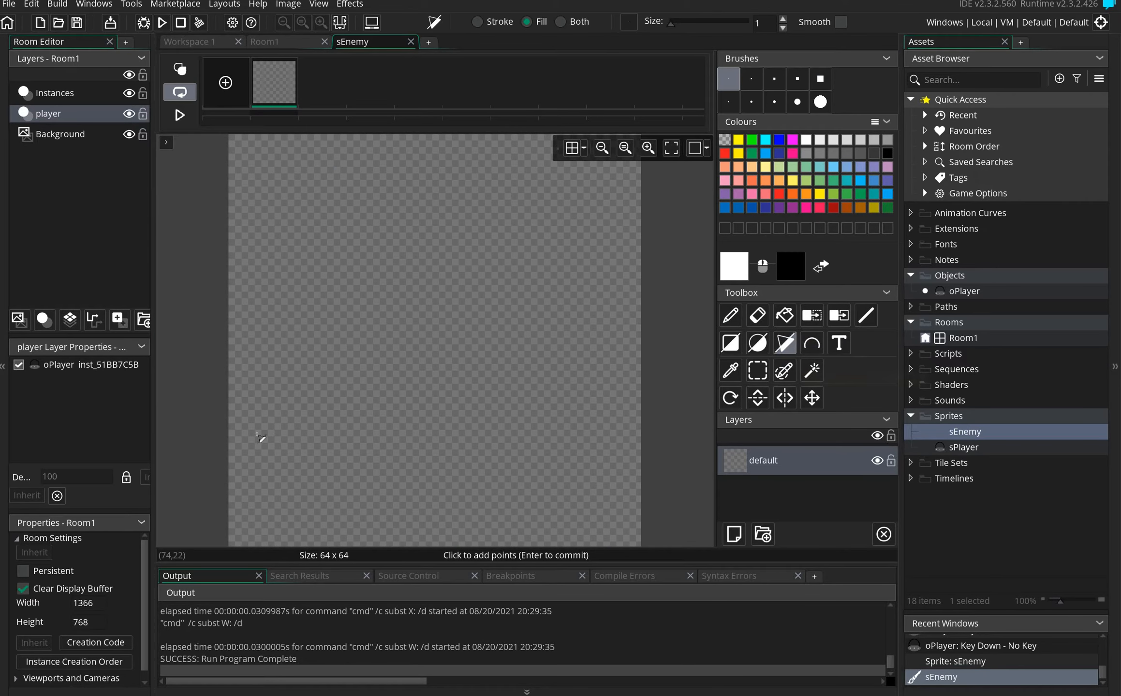
pyautogui.click(322, 299)
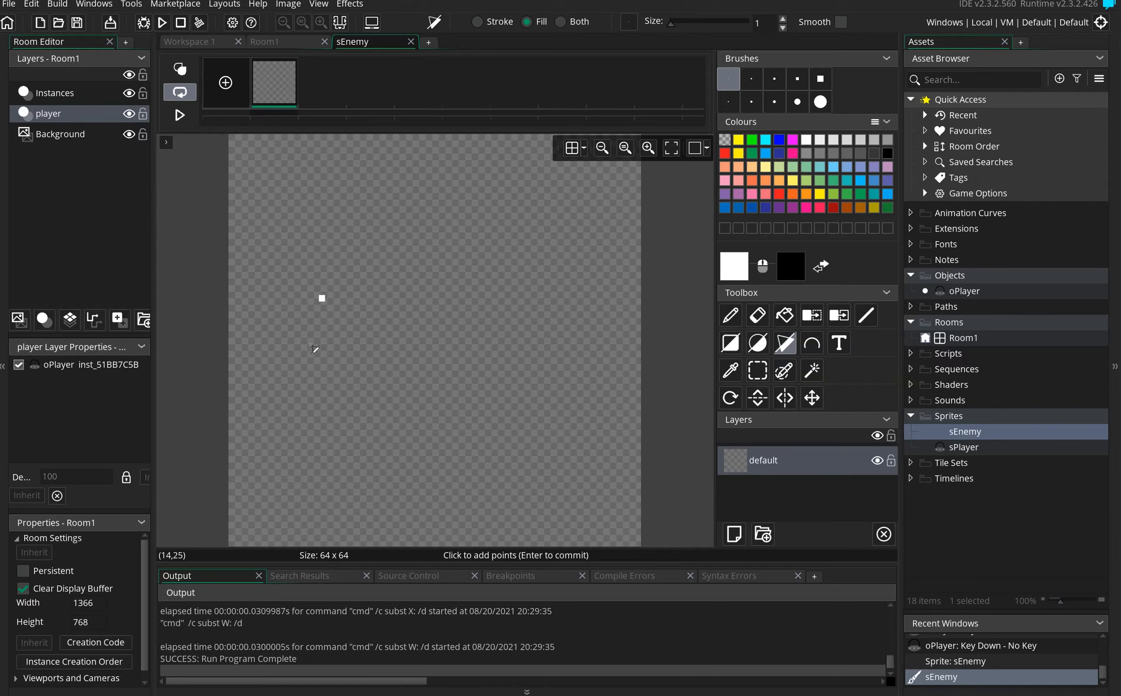
pyautogui.click(785, 343)
pyautogui.click(258, 460)
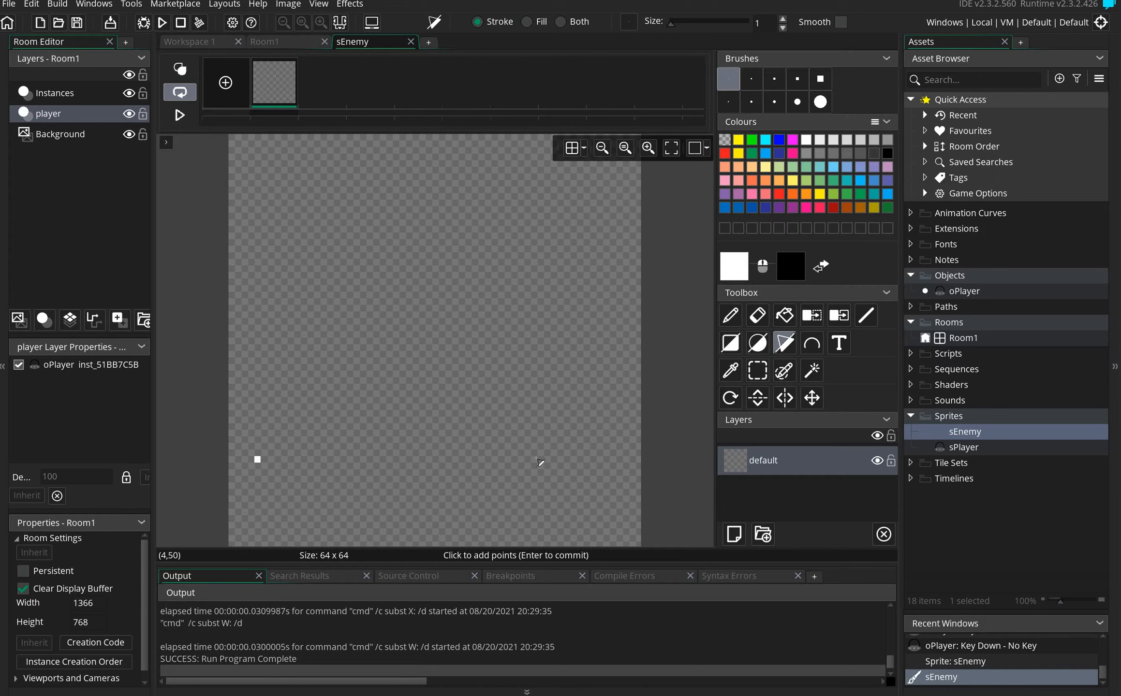
pyautogui.click(625, 461)
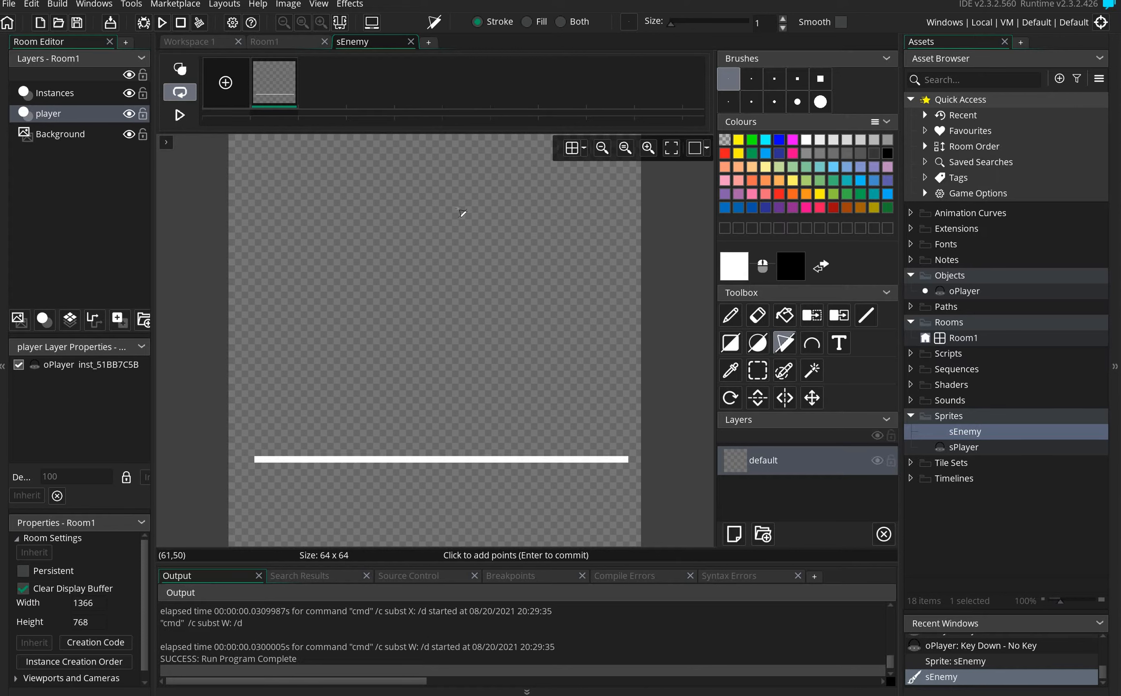
pyautogui.click(432, 197)
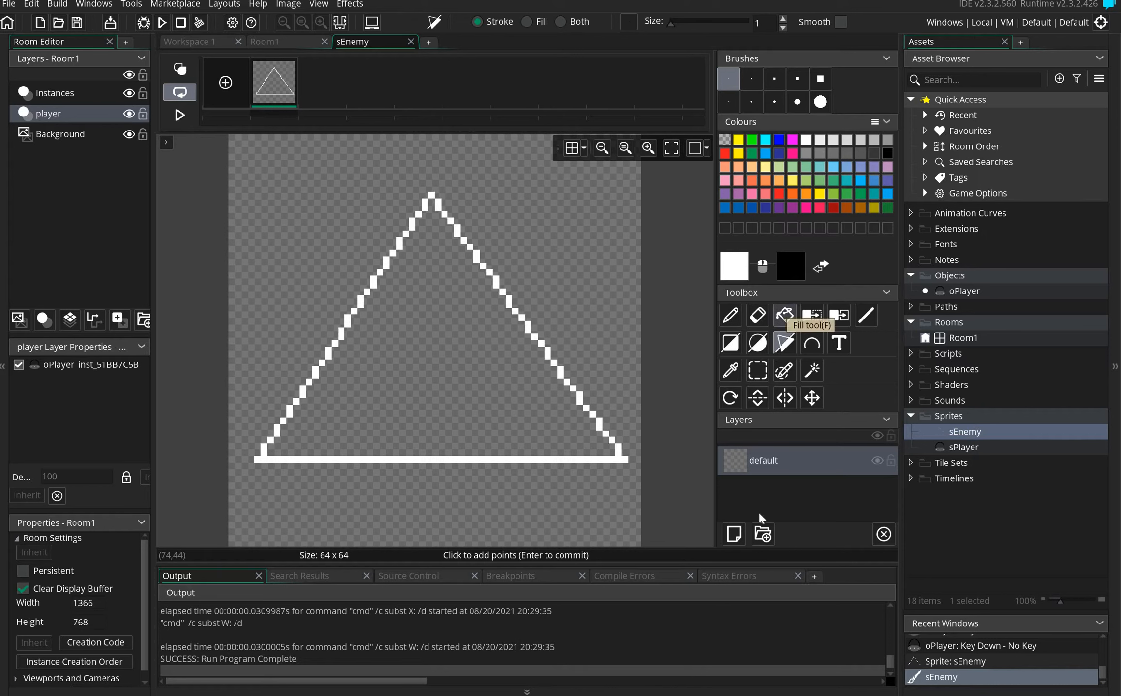
# Commit the triangle and draw a filled dark grey rectangle directly beneath its base, spanning the full base width down to (61, 59)
pyautogui.click(731, 343)
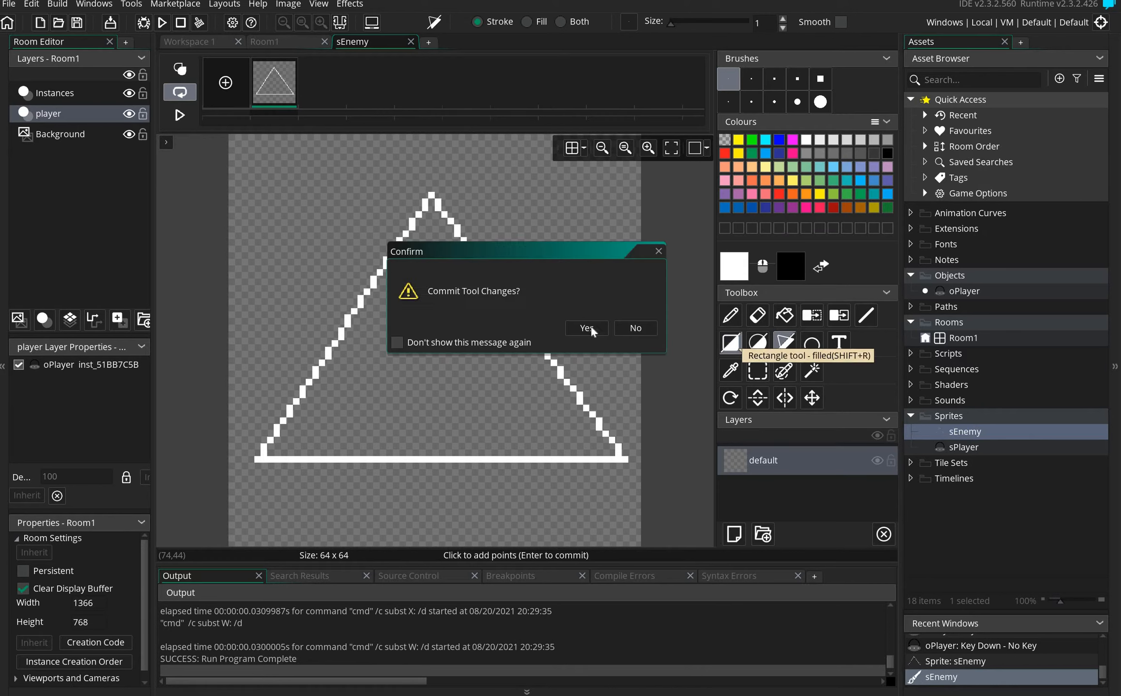
pyautogui.press('Return')
pyautogui.click(860, 152)
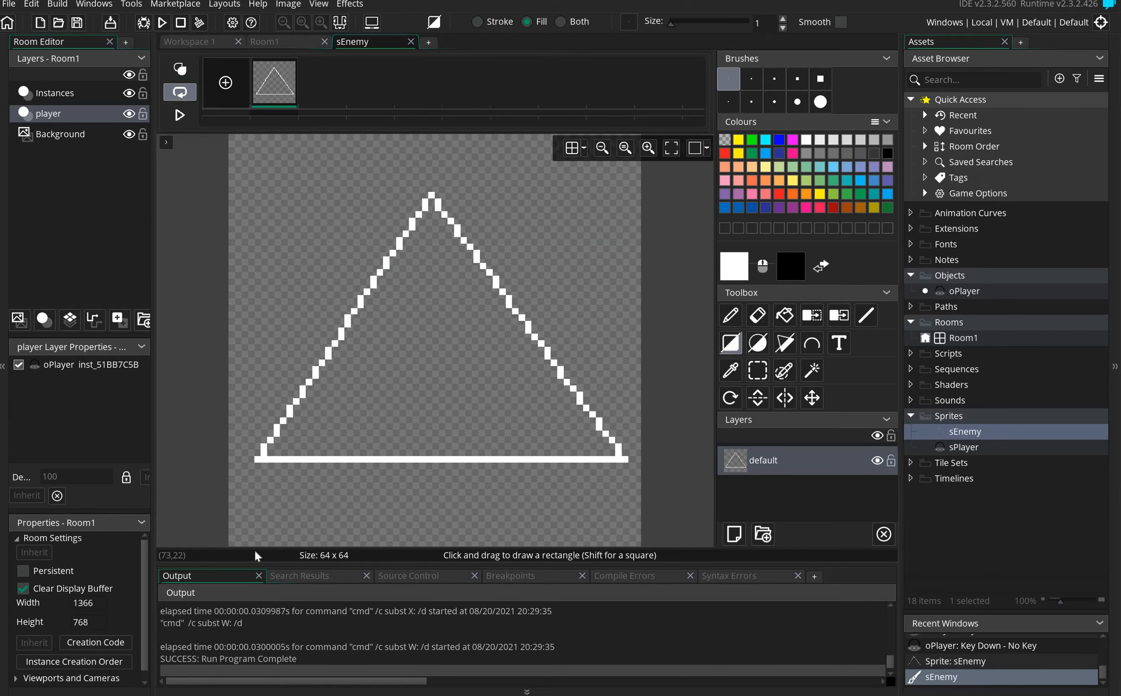
pyautogui.moveTo(258, 471); pyautogui.dragTo(630, 525)
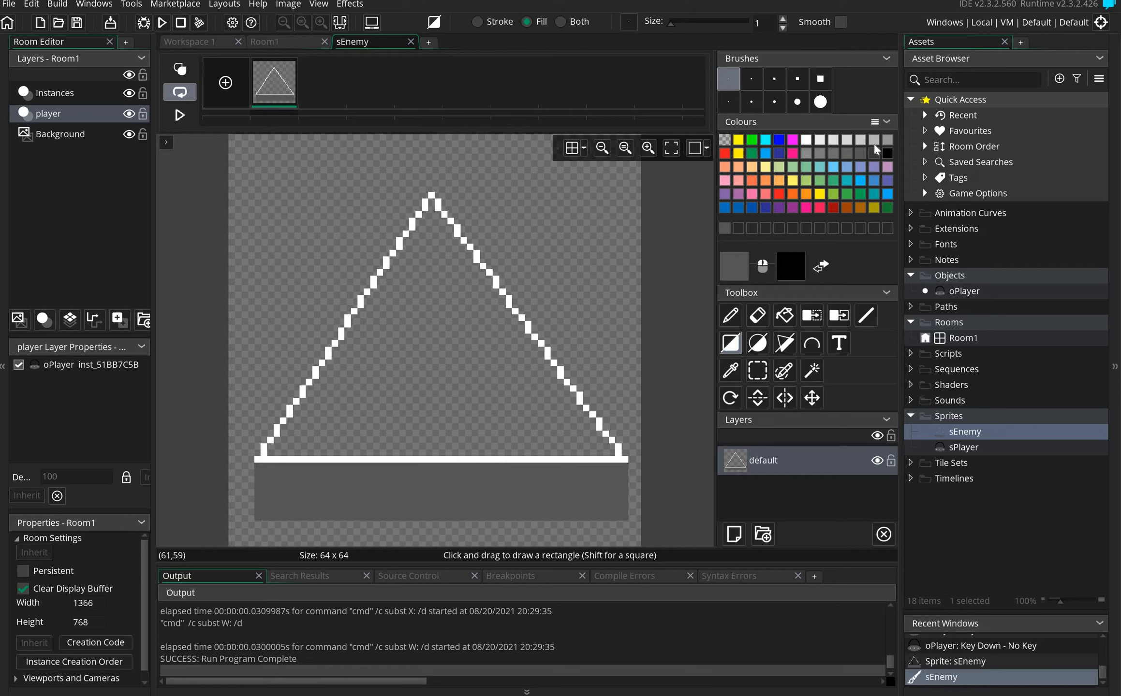
# Fill the inside of the triangle with black and close the sEnemy image editor
pyautogui.click(785, 316)
pyautogui.click(887, 154)
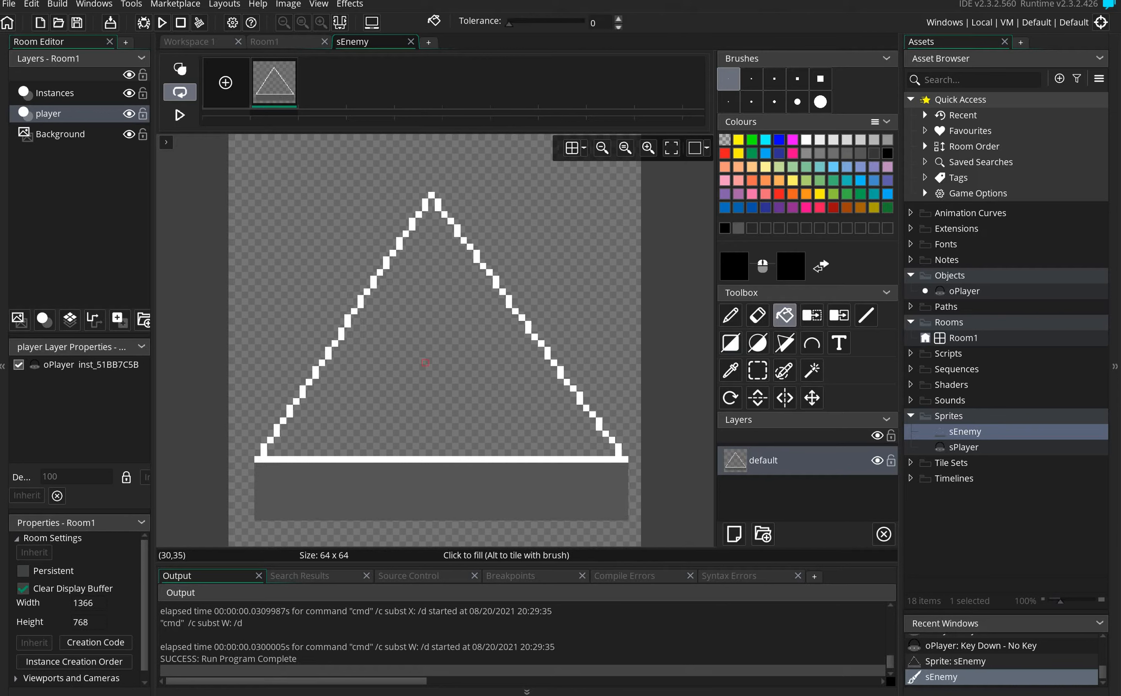
pyautogui.click(431, 359)
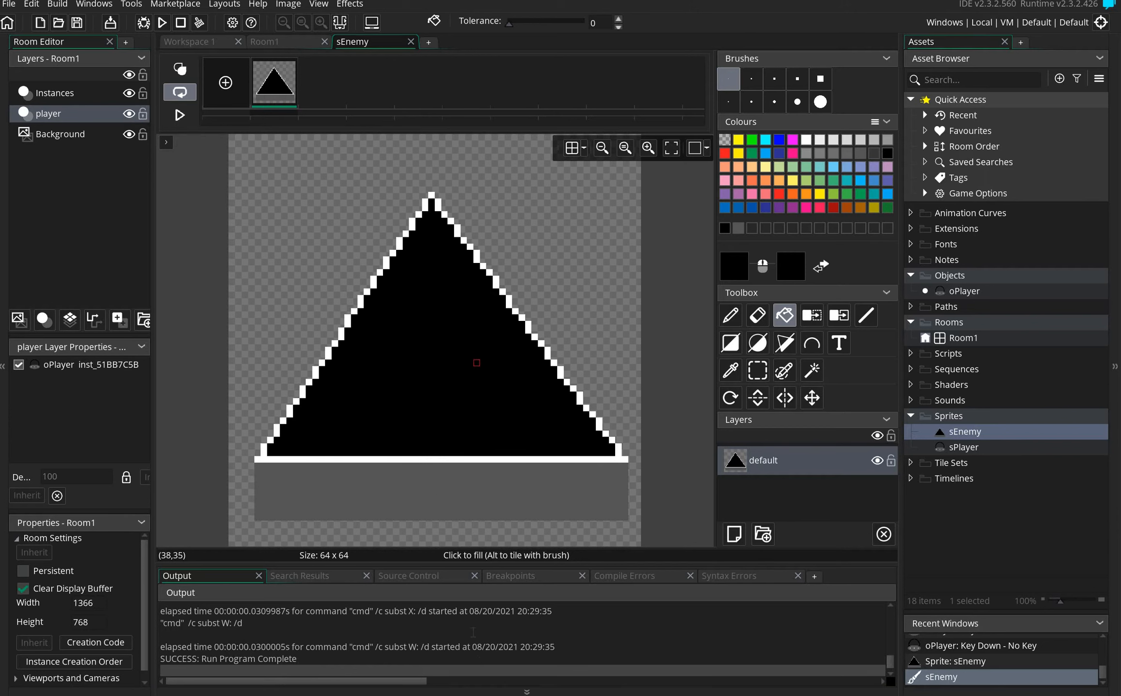
pyautogui.click(411, 42)
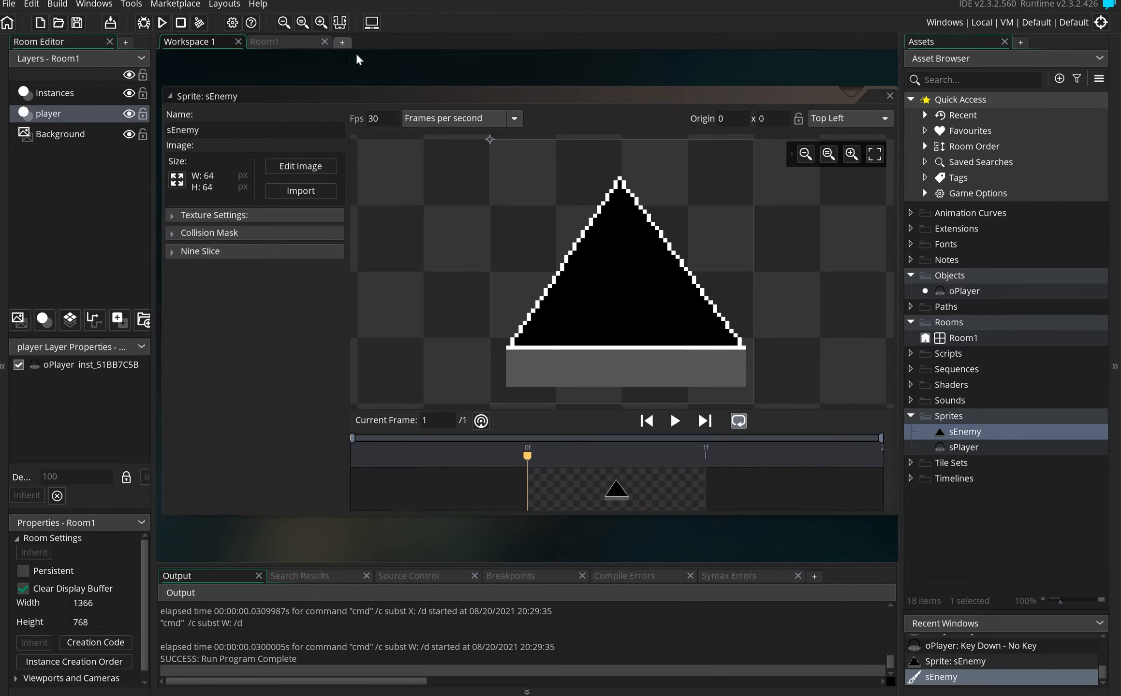
# Create a new object in the Objects group and name it oEnemy
pyautogui.click(965, 276)
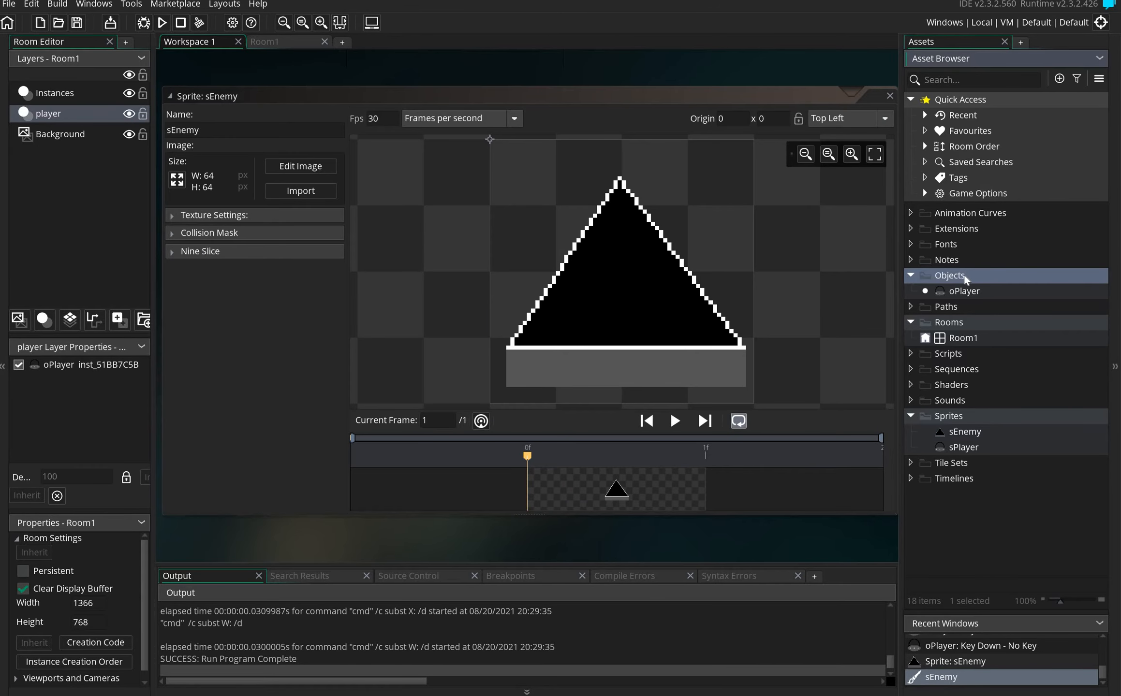
pyautogui.rightClick(964, 275)
pyautogui.moveTo(928, 281)
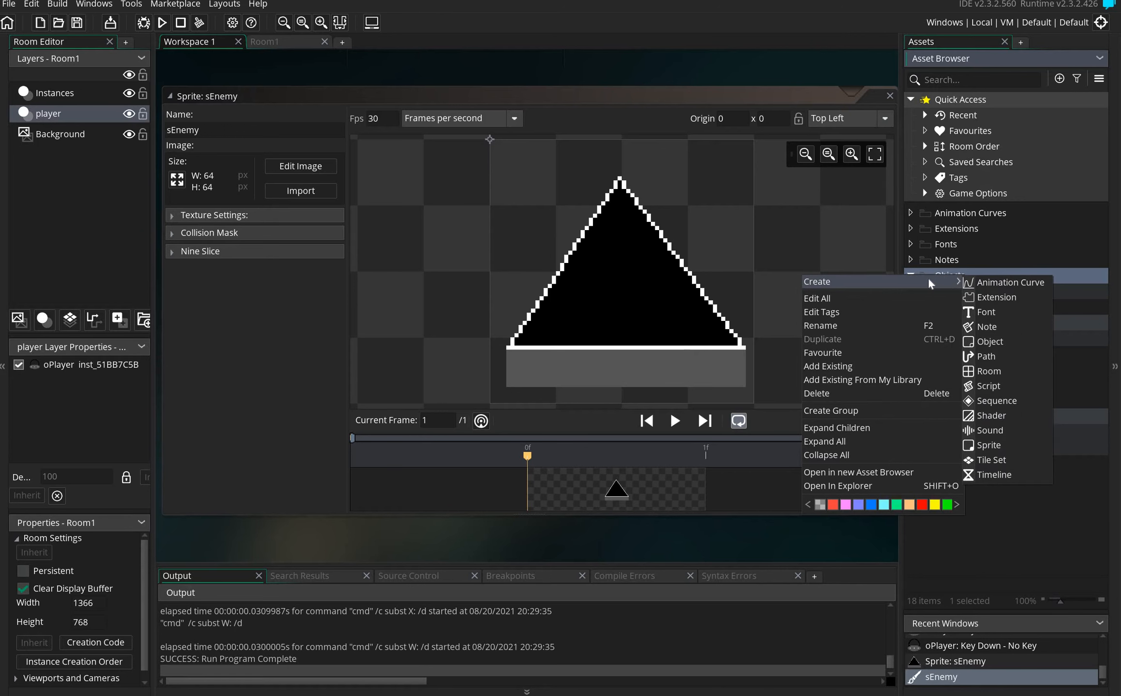
pyautogui.click(989, 341)
pyautogui.write('o')
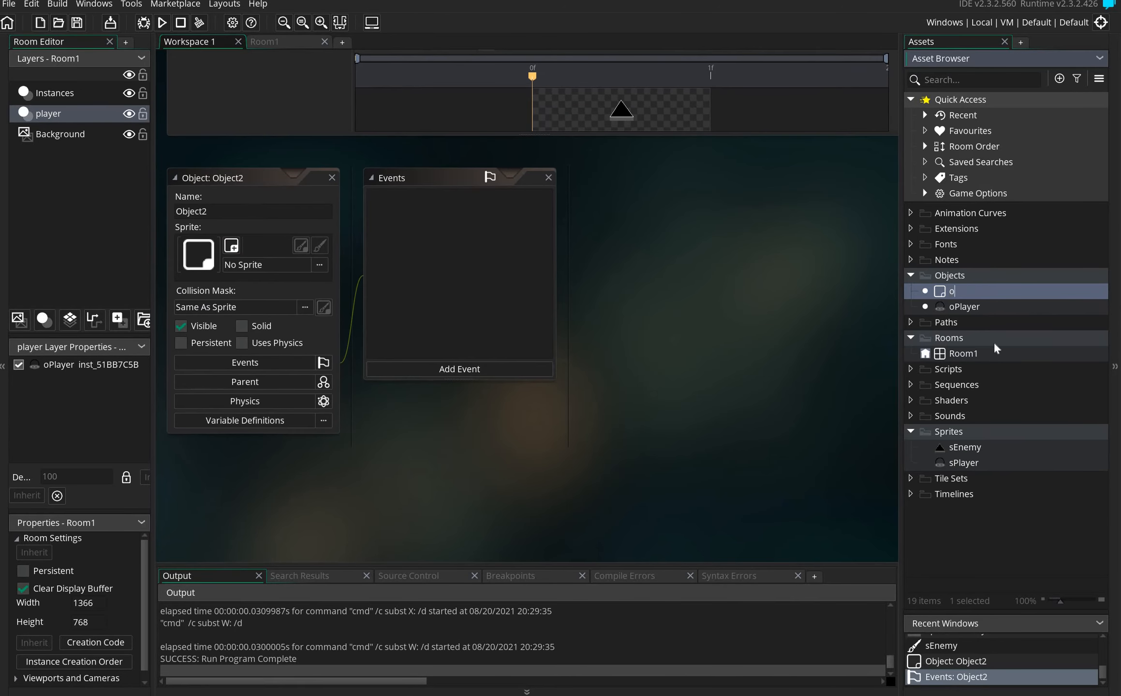
pyautogui.write('Enemy')
pyautogui.press('Return')
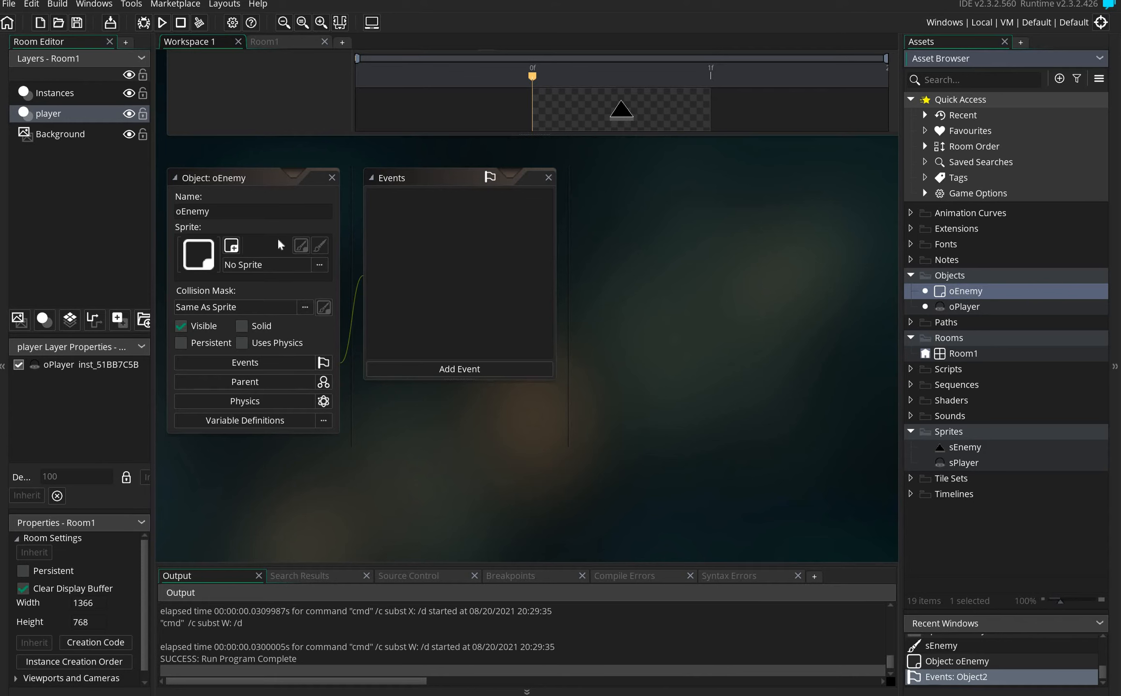
# Assign the sEnemy sprite to the oEnemy object and close the object's editor
pyautogui.click(280, 265)
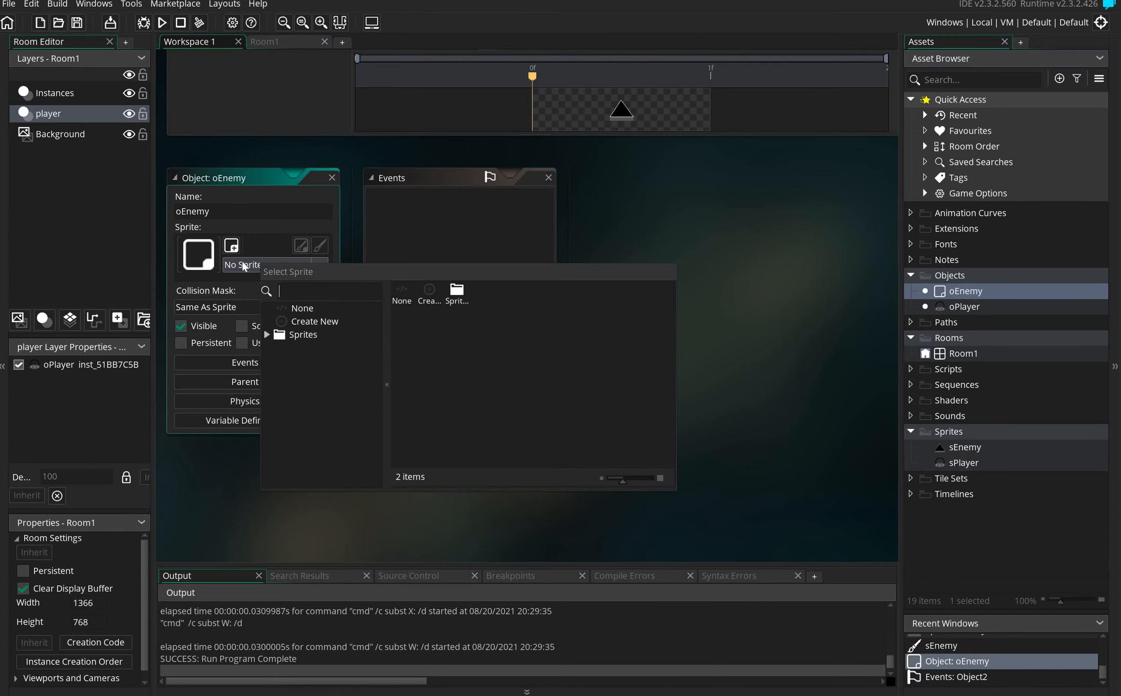
pyautogui.doubleClick(456, 293)
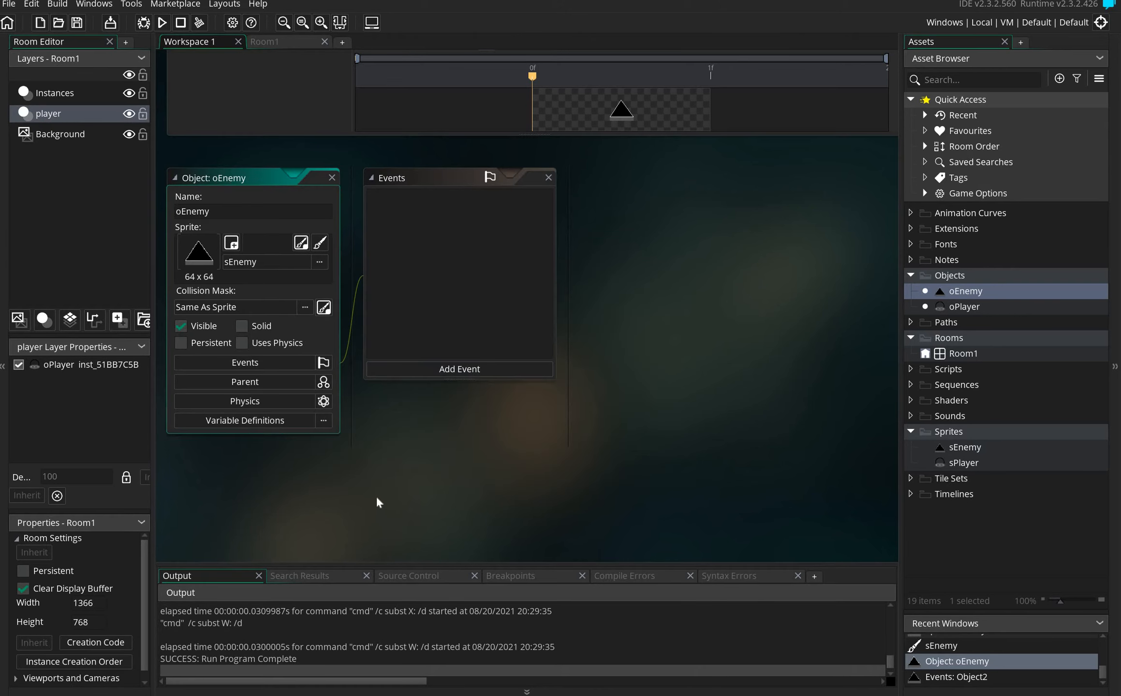
pyautogui.click(332, 178)
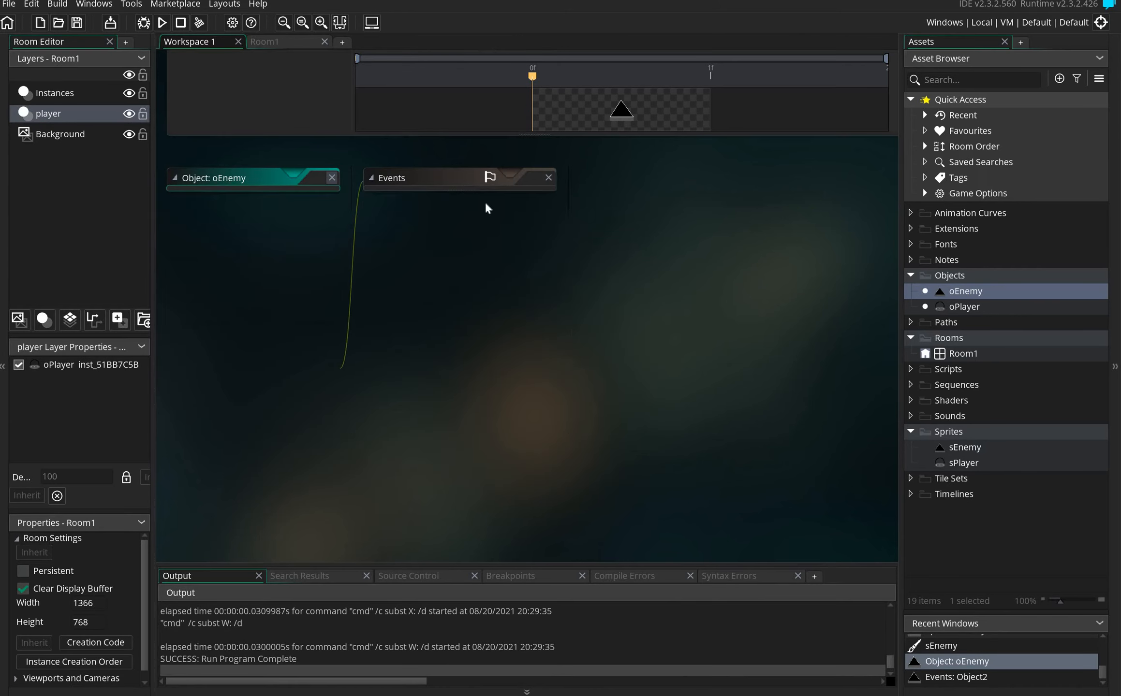
# Open Room1 and add a new instance layer named enemy
pyautogui.doubleClick(963, 354)
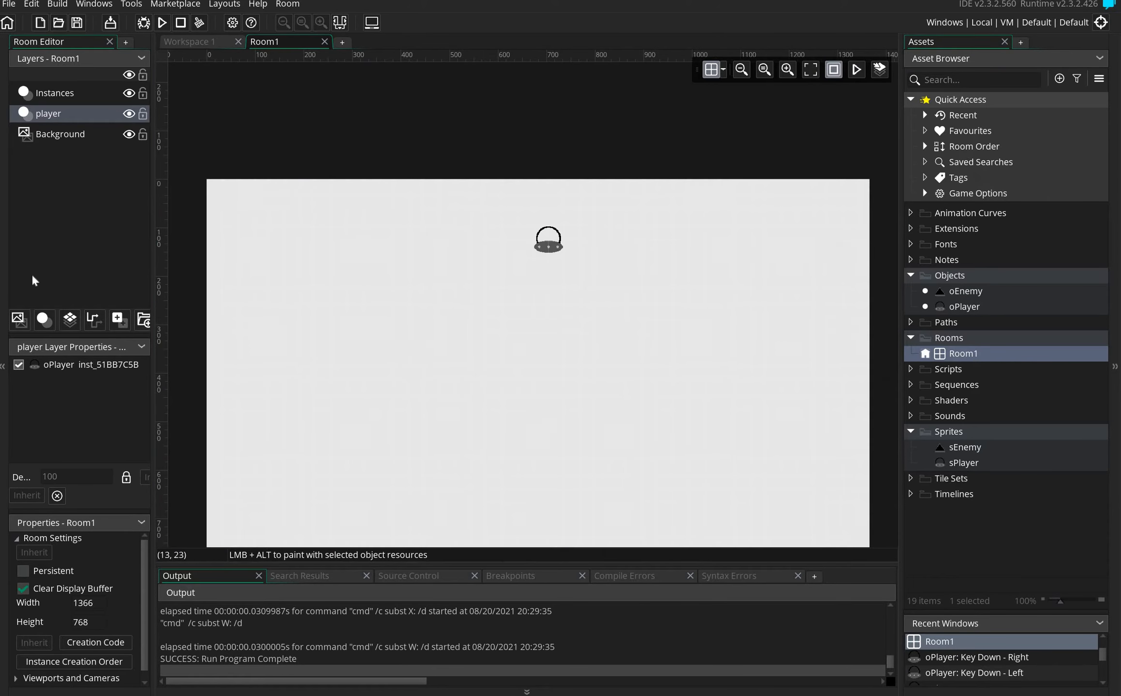
pyautogui.click(43, 320)
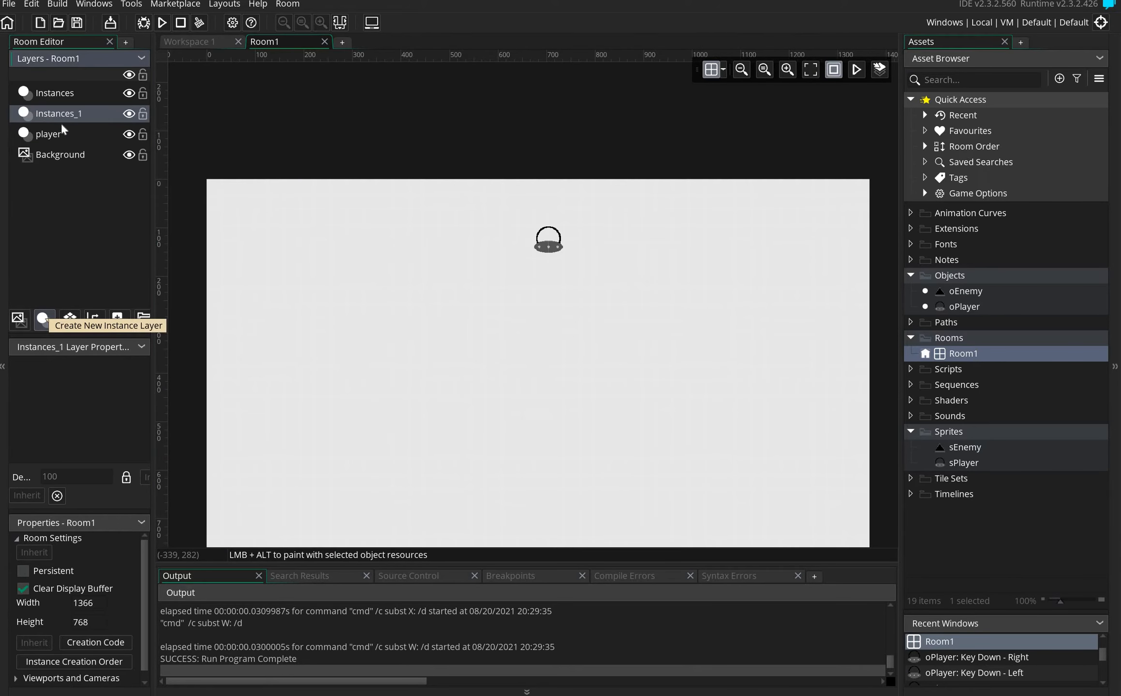
pyautogui.rightClick(71, 117)
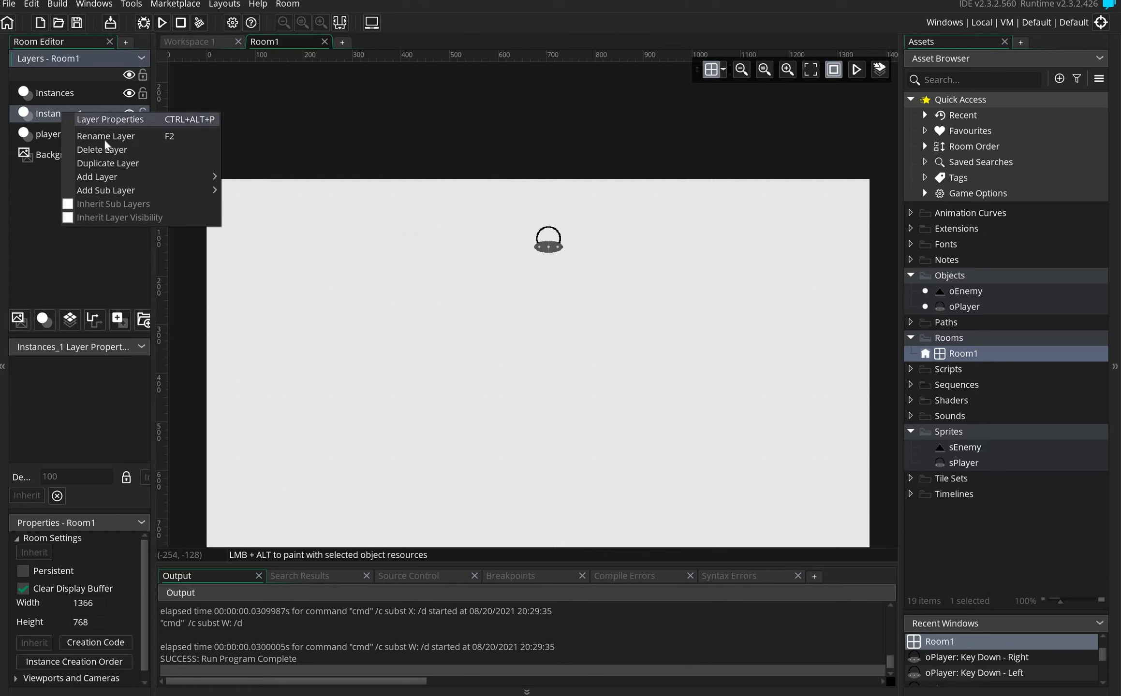
pyautogui.click(105, 139)
pyautogui.write('enemy')
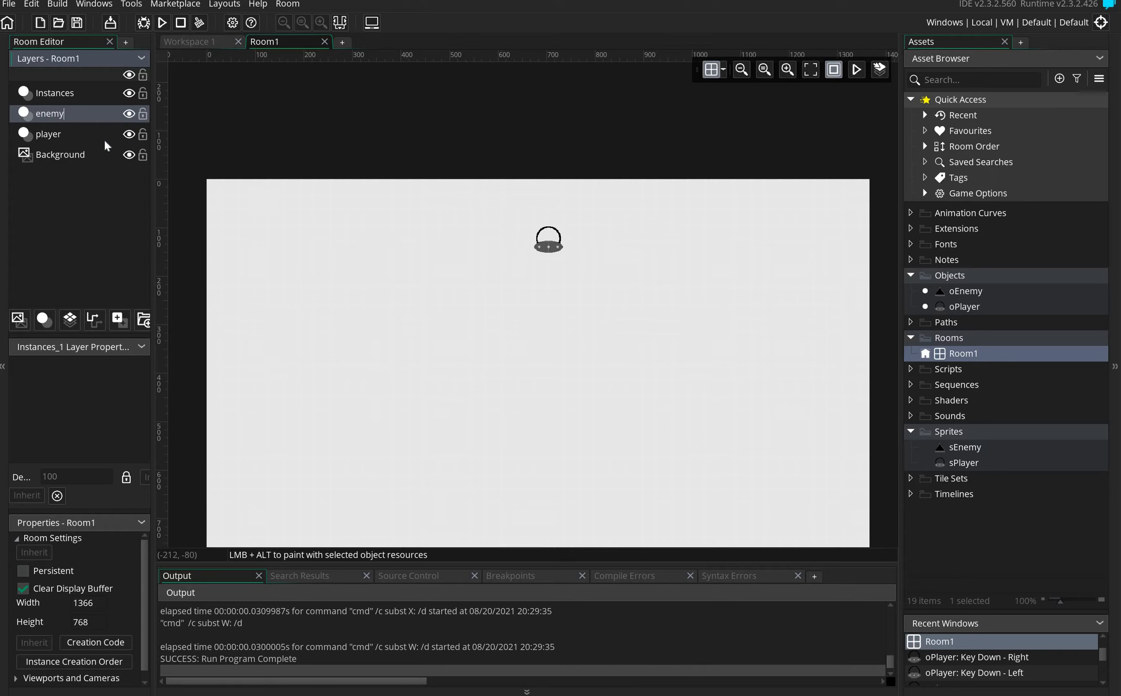
pyautogui.press('Return')
# Place five oEnemy instances in a spaced horizontal row at y 576 in the lower part of the room
pyautogui.moveTo(962, 290); pyautogui.dragTo(297, 478)
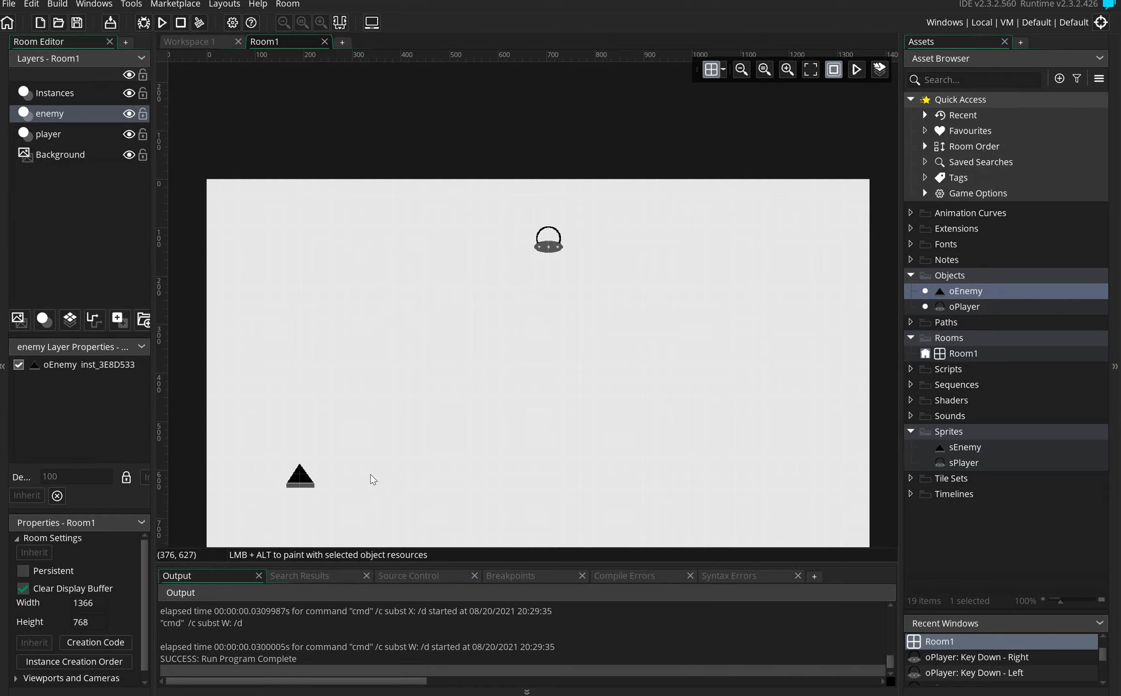
pyautogui.keyDown('alt'); pyautogui.click(394, 468); pyautogui.keyUp('alt')
pyautogui.moveTo(391, 473); pyautogui.dragTo(423, 472)
pyautogui.keyDown('alt'); pyautogui.click(532, 472); pyautogui.keyUp('alt')
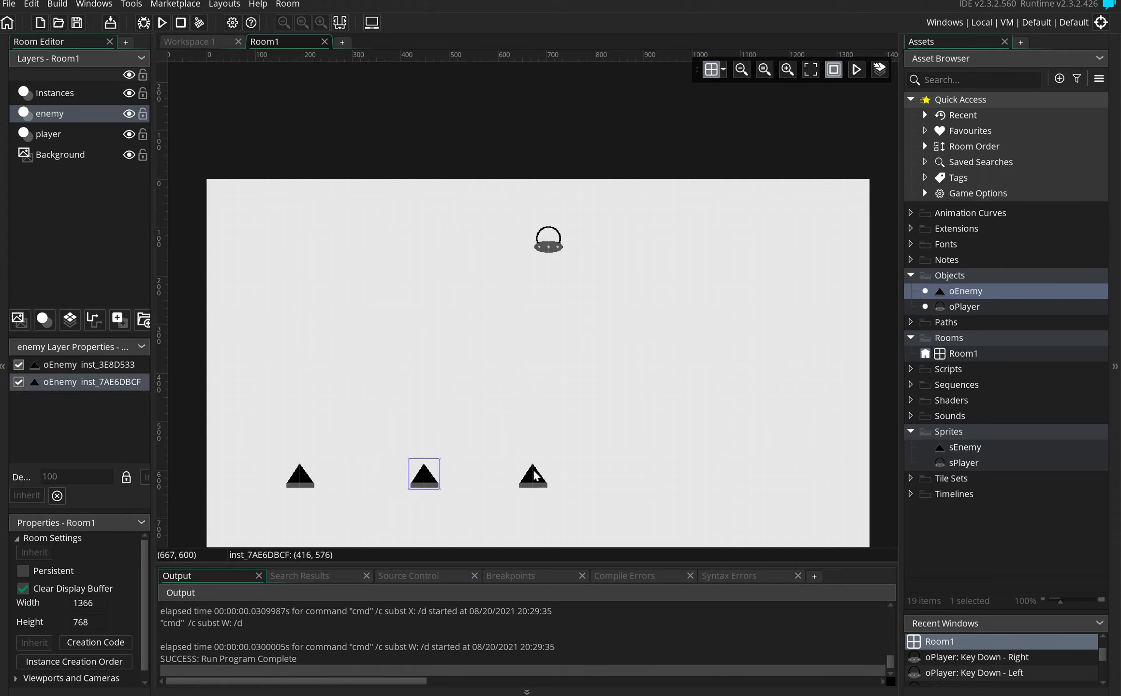
pyautogui.moveTo(532, 472); pyautogui.dragTo(549, 472)
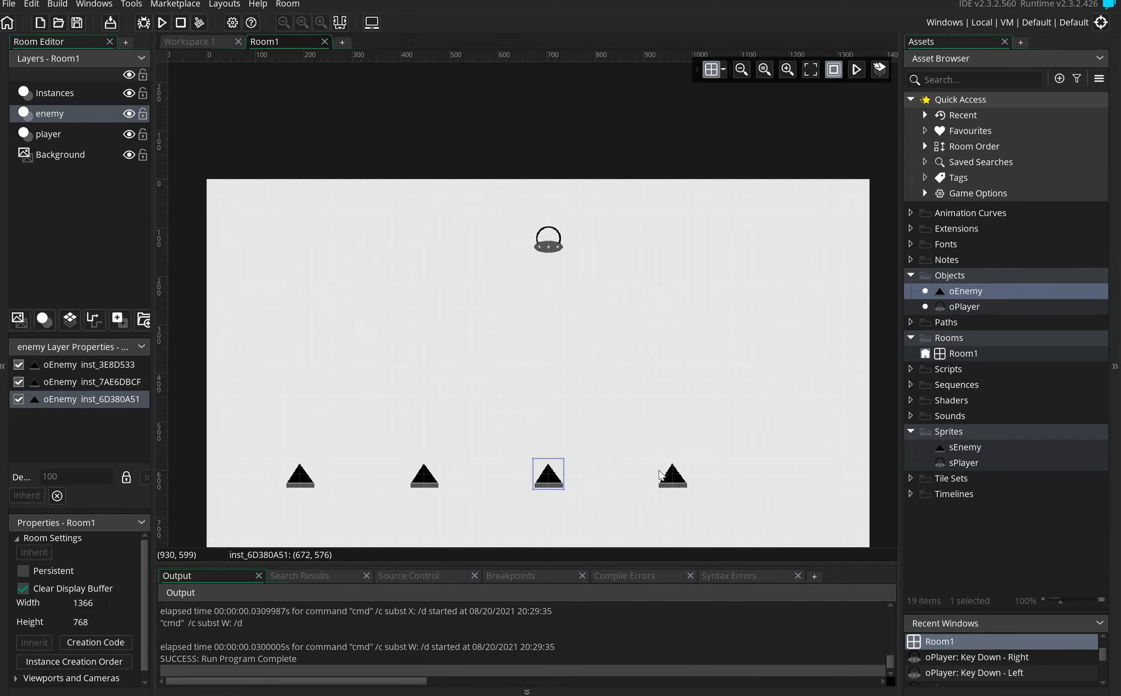
pyautogui.keyDown('alt'); pyautogui.click(707, 473); pyautogui.keyUp('alt')
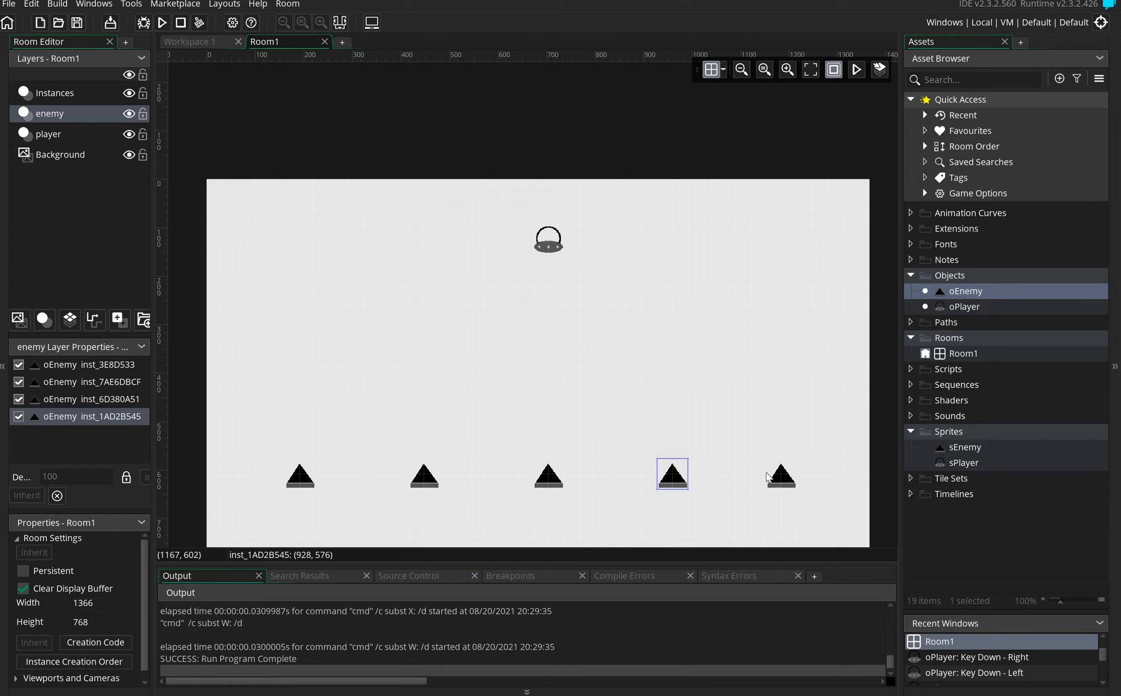
pyautogui.keyDown('alt'); pyautogui.click(768, 476); pyautogui.keyUp('alt')
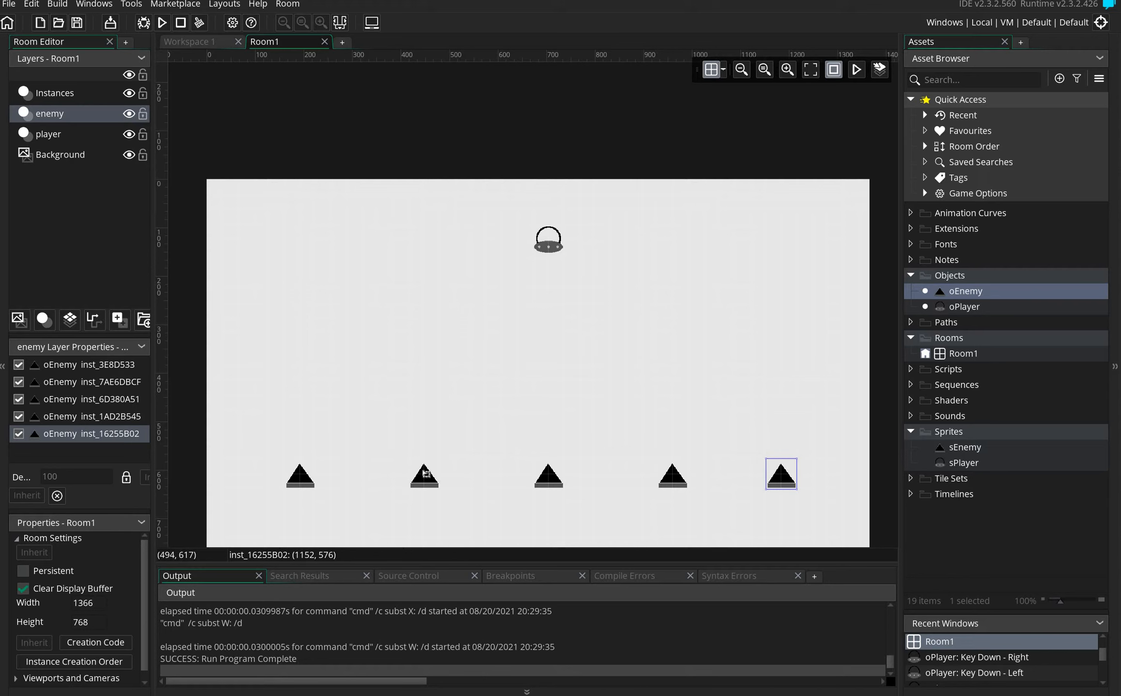
# Raise the second and fourth enemies above the row, to (416, 480) and (928, 480)
pyautogui.click(425, 473)
pyautogui.moveTo(390, 476); pyautogui.dragTo(424, 410)
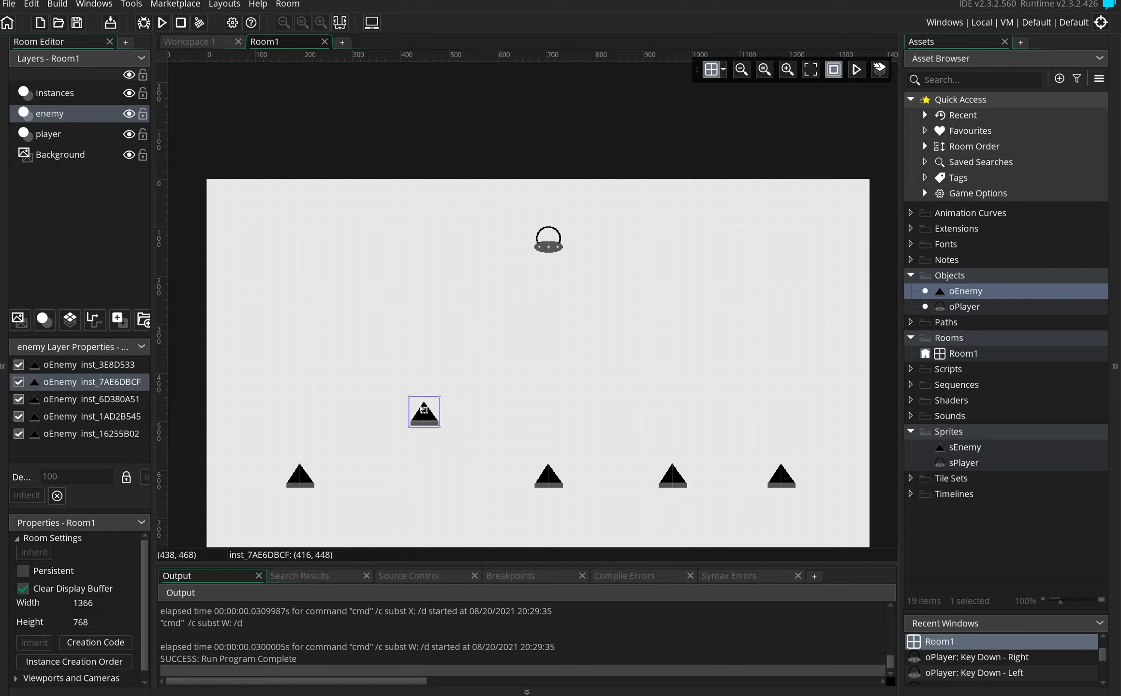
pyautogui.moveTo(424, 409); pyautogui.dragTo(426, 425)
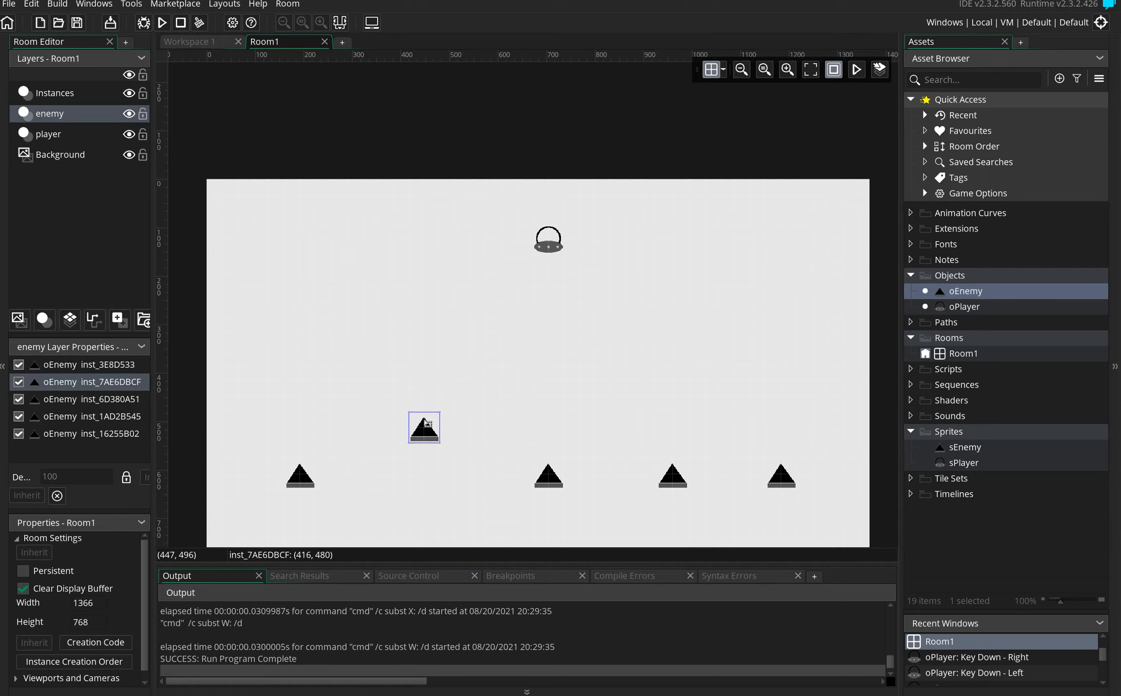
pyautogui.moveTo(682, 484); pyautogui.dragTo(681, 439)
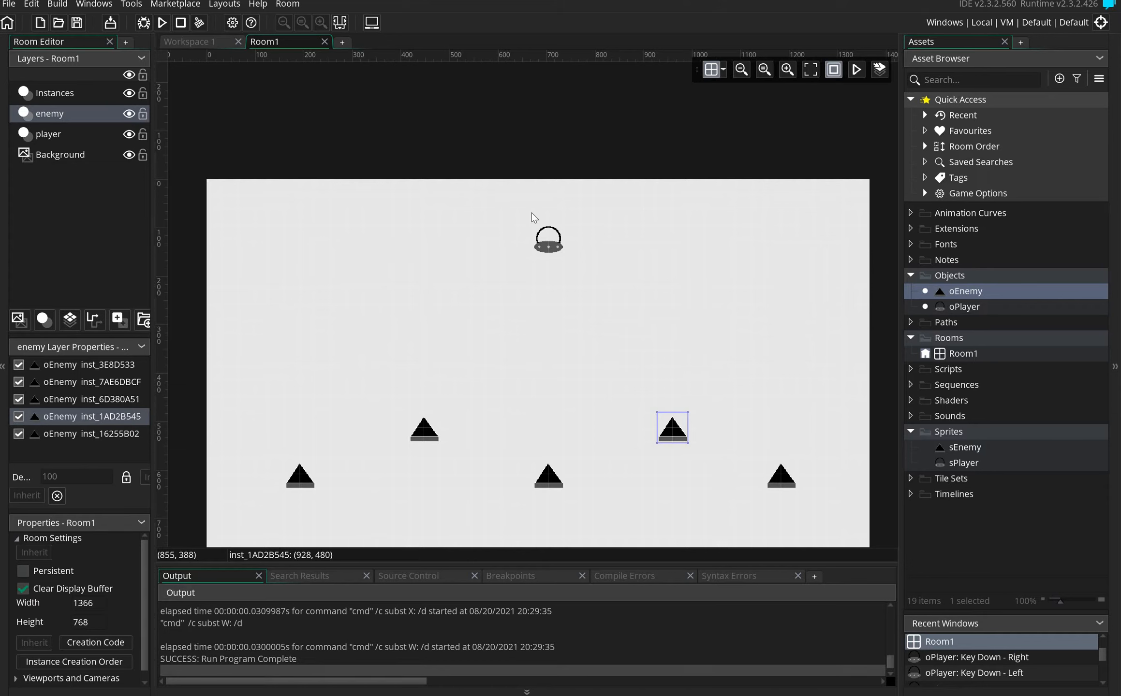
# Run the game to check the placed enemies, move the player right and left, and close the game window
pyautogui.click(163, 23)
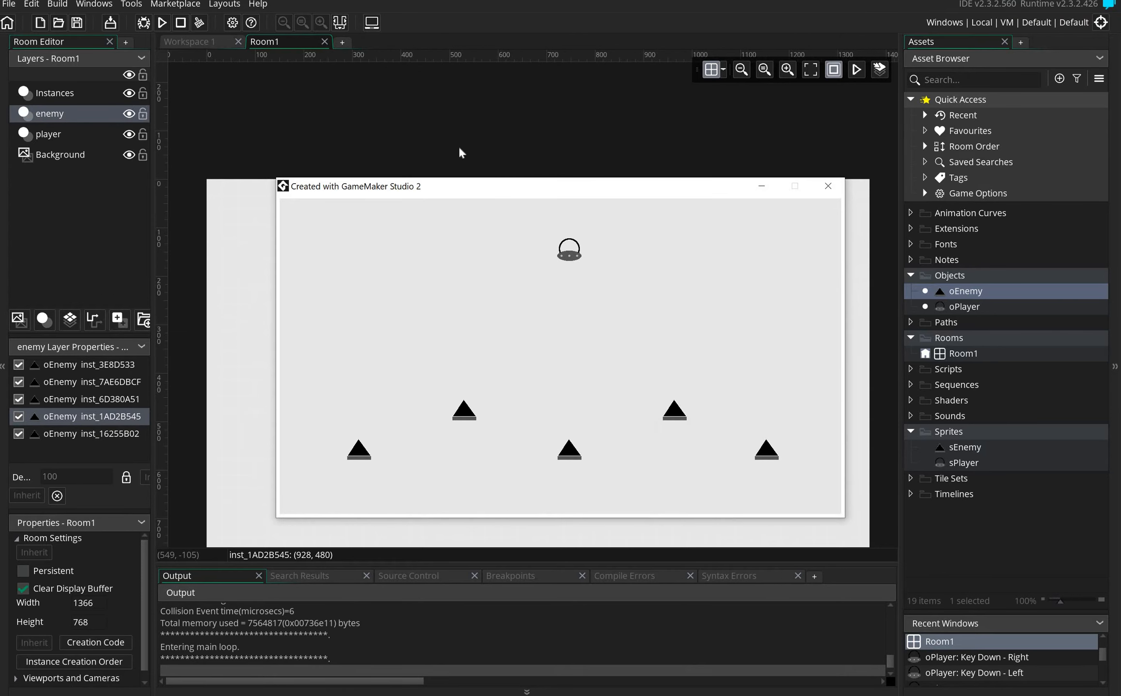
pyautogui.press('Right')
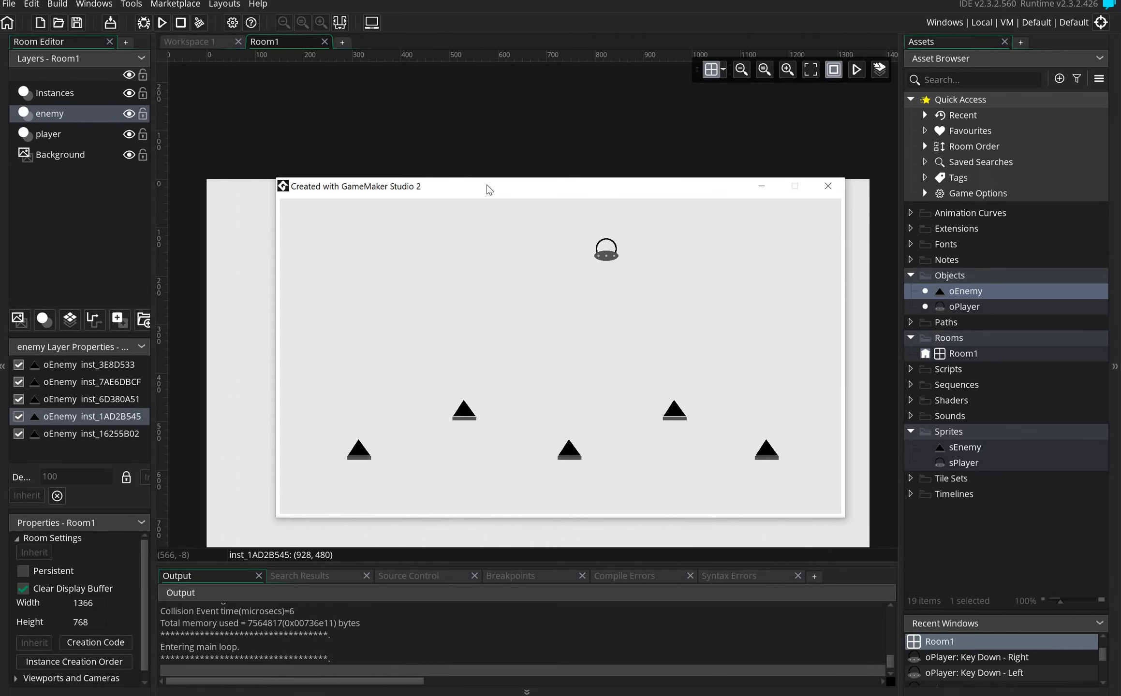
pyautogui.press('Left')
pyautogui.press('Right')
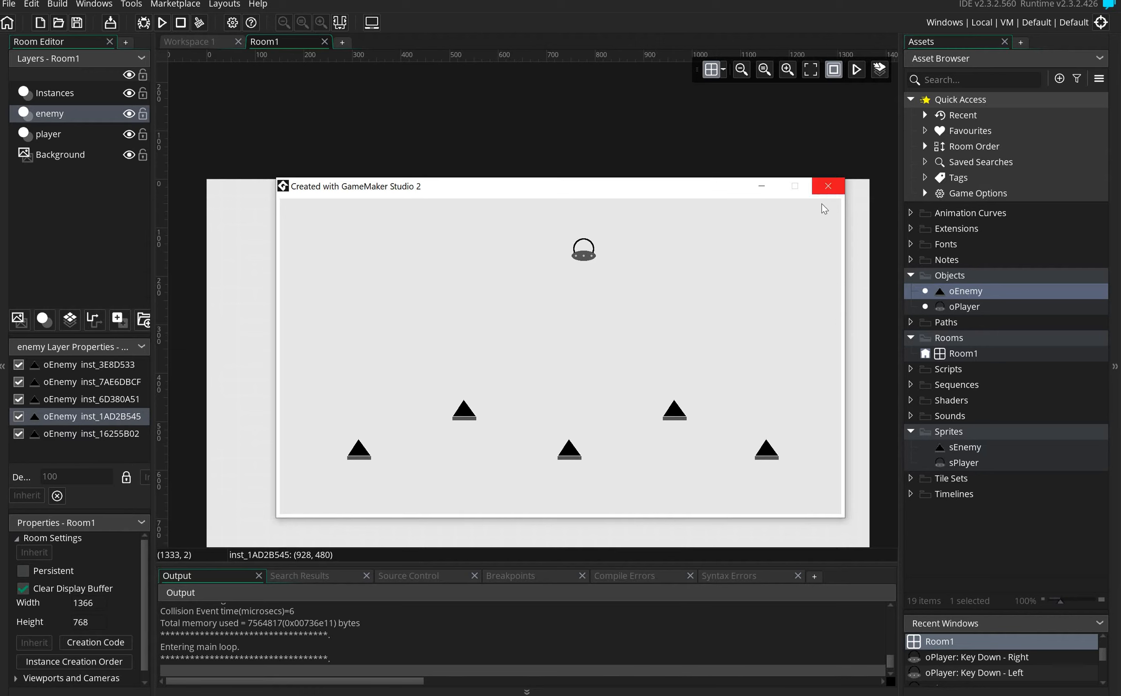
pyautogui.click(828, 186)
# Create a new sprite in the Sprites group and name it sPlayerBullet
pyautogui.rightClick(947, 430)
pyautogui.click(982, 440)
pyautogui.moveTo(204, 130); pyautogui.dragTo(153, 134)
pyautogui.write('sPlayerBullet')
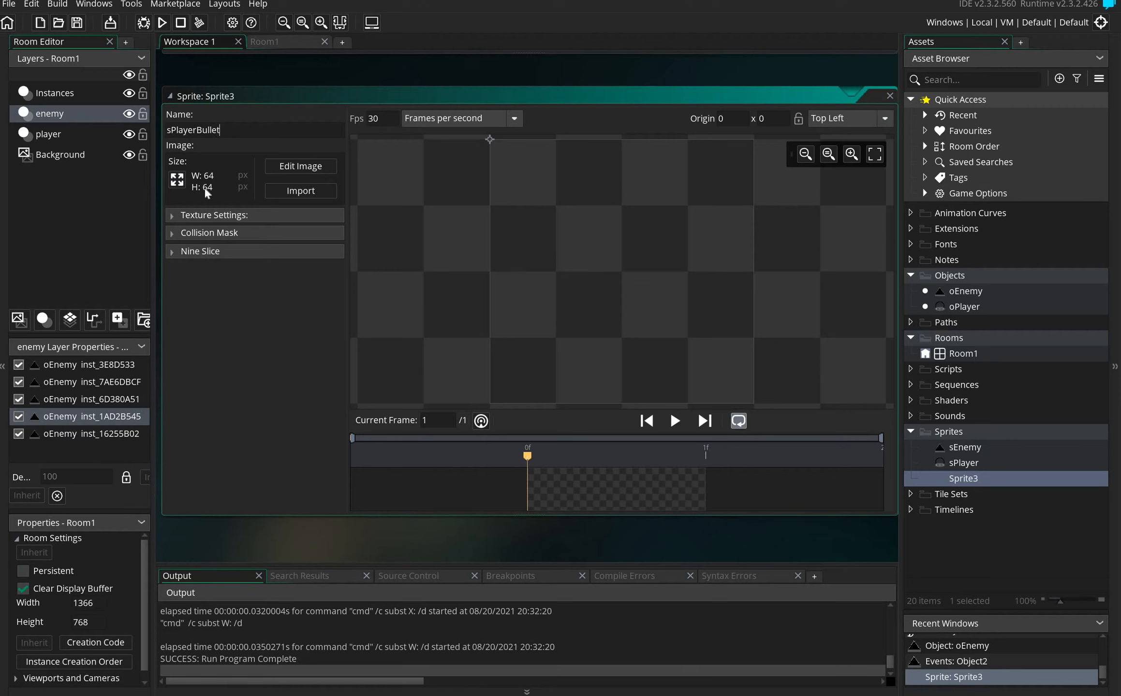
# Scale the sPlayerBullet image to 16 pixels wide and 32 pixels high with Maintain Aspect Ratio turned off
pyautogui.click(181, 177)
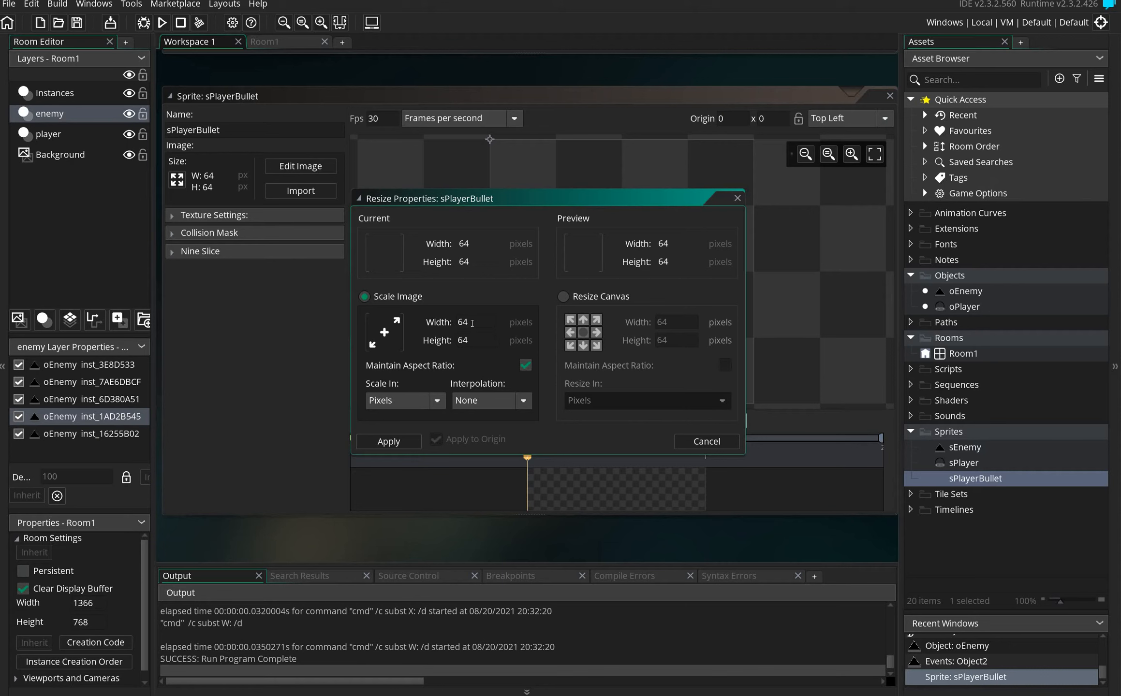
pyautogui.write('32')
pyautogui.press('Tab')
pyautogui.moveTo(471, 323); pyautogui.dragTo(387, 316)
pyautogui.write('1')
pyautogui.click(479, 337)
pyautogui.click(389, 441)
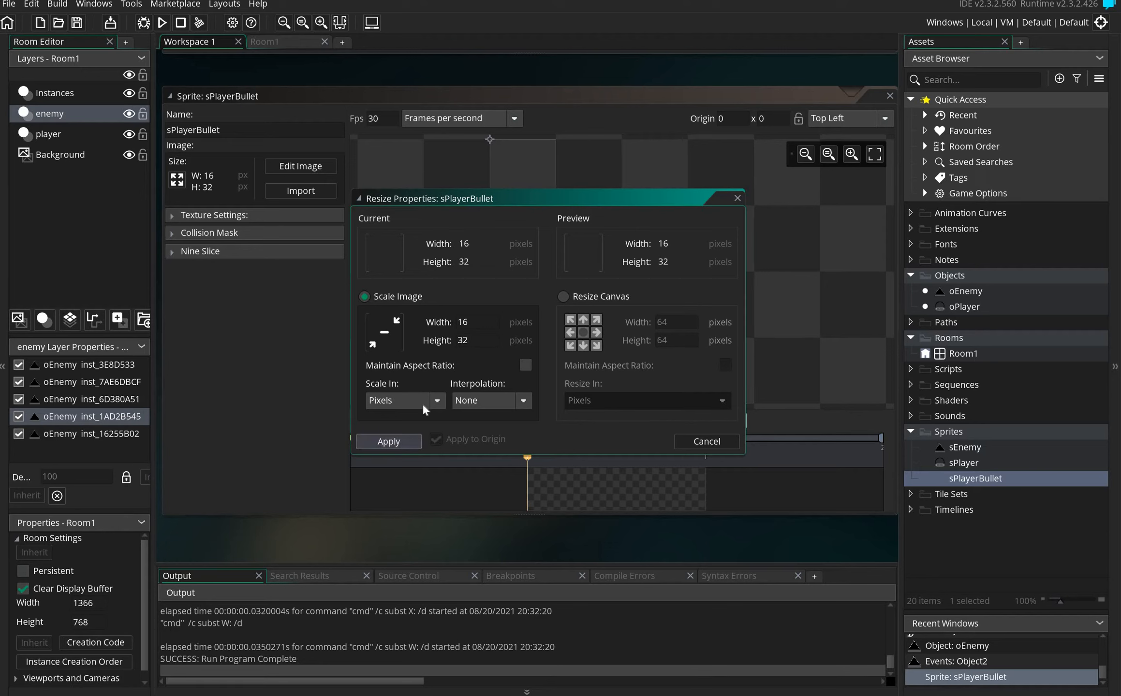